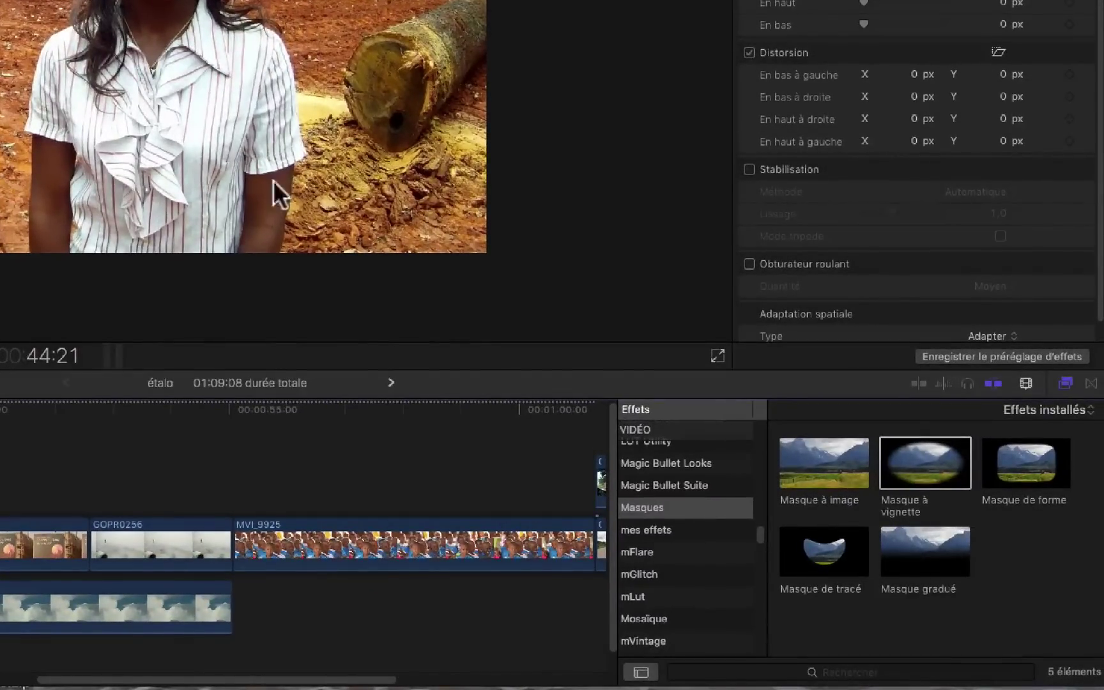
- Apply the Gaussien blur effect from the Flou category to clip GOPR0385 in the timeline
scroll(699, 516, "up", 5)
scroll(699, 511, "up", 8)
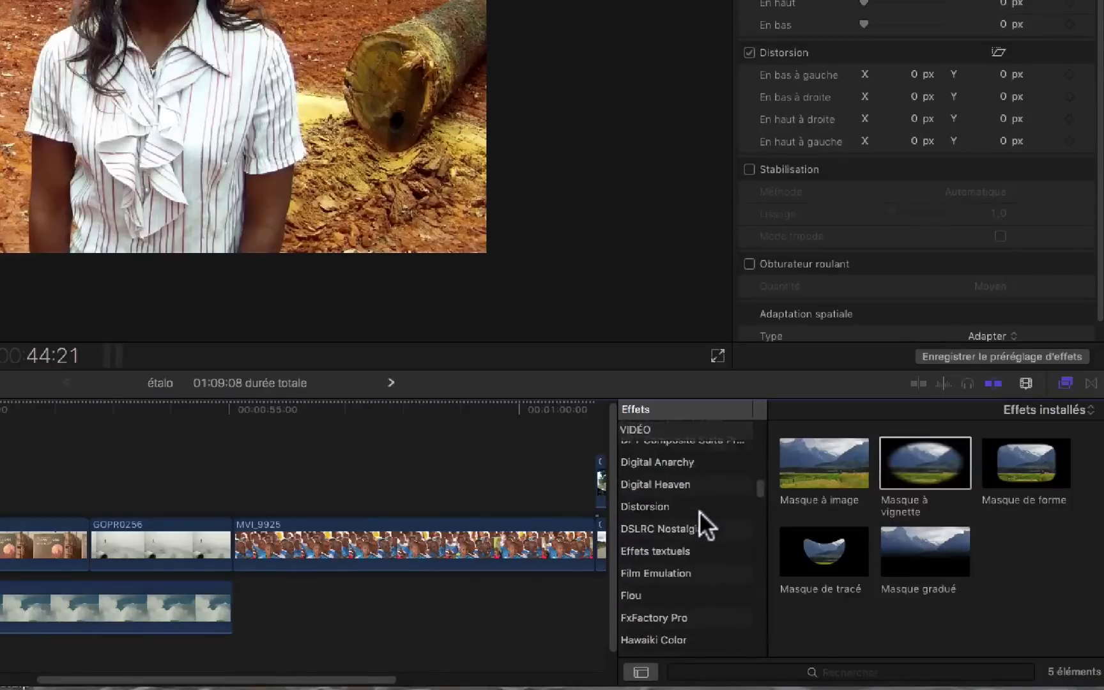
left_click(637, 595)
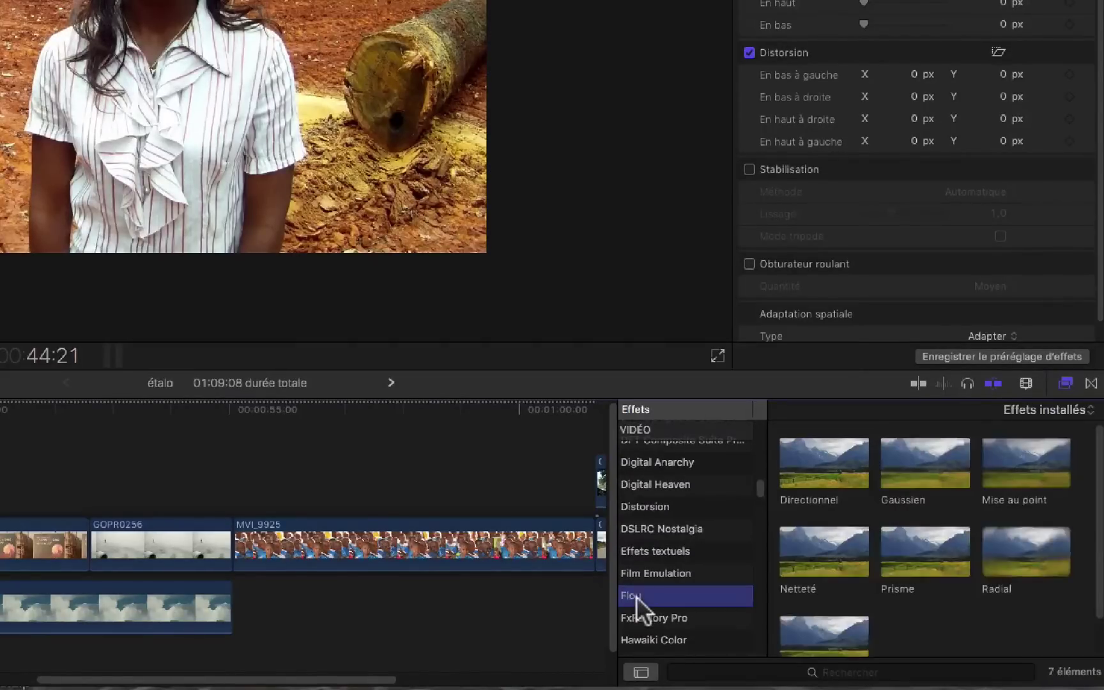
left_click(916, 464)
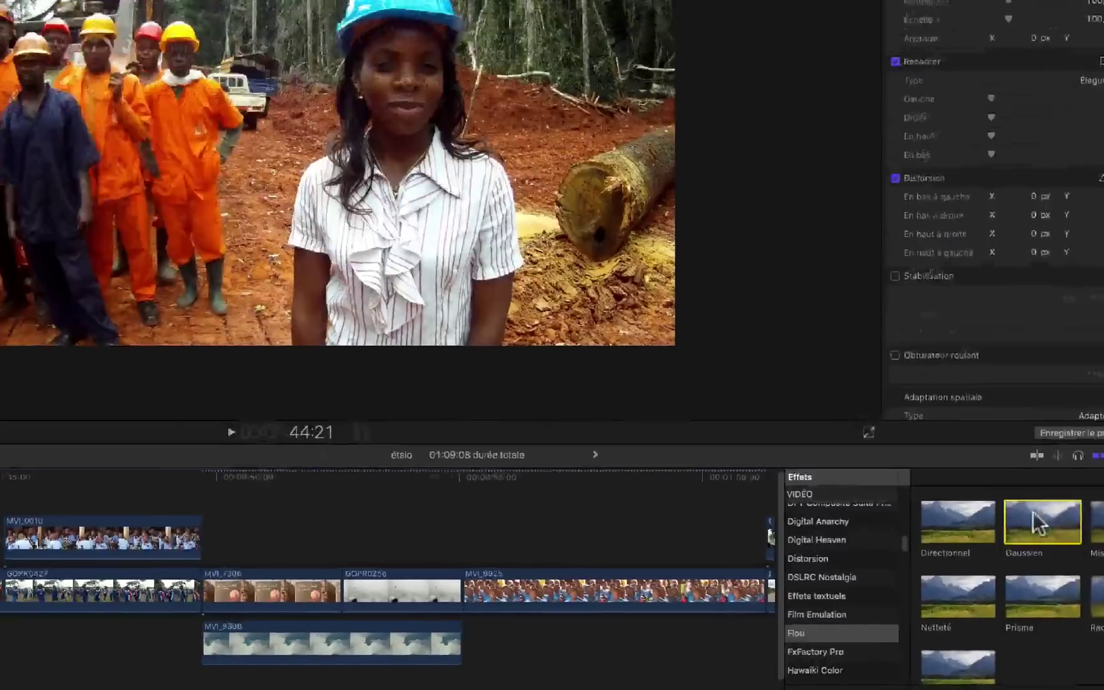
left_click_drag(1034, 514, 107, 599)
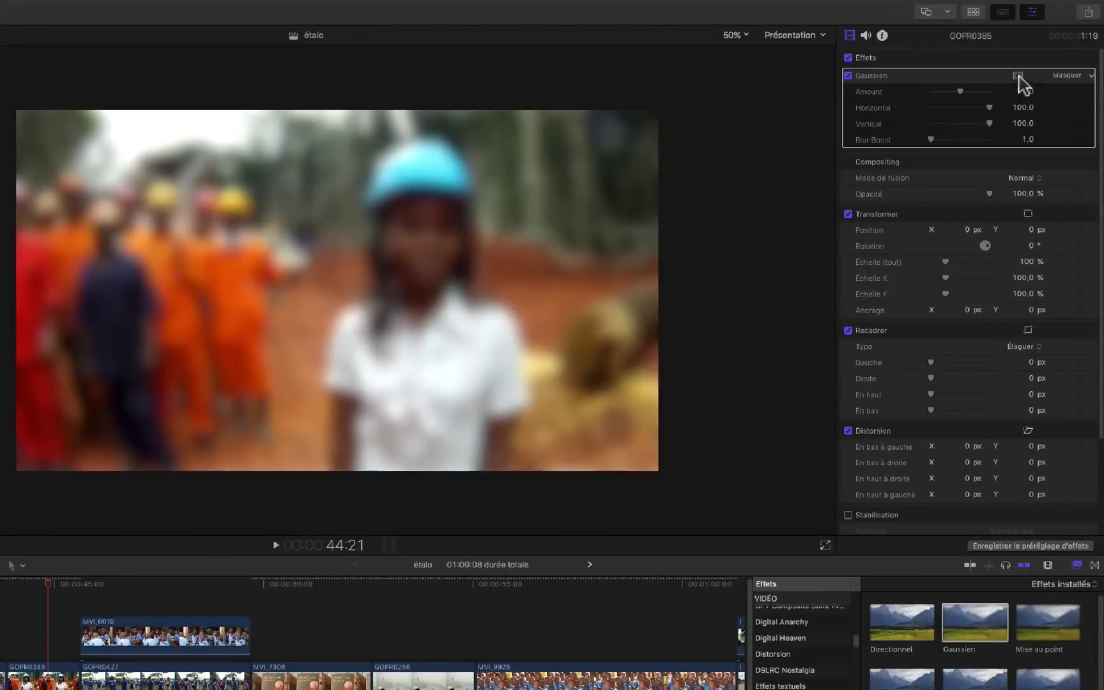
- Add a shape mask to the Gaussien effect and place it over the workers at the left of the image
left_click(1019, 76)
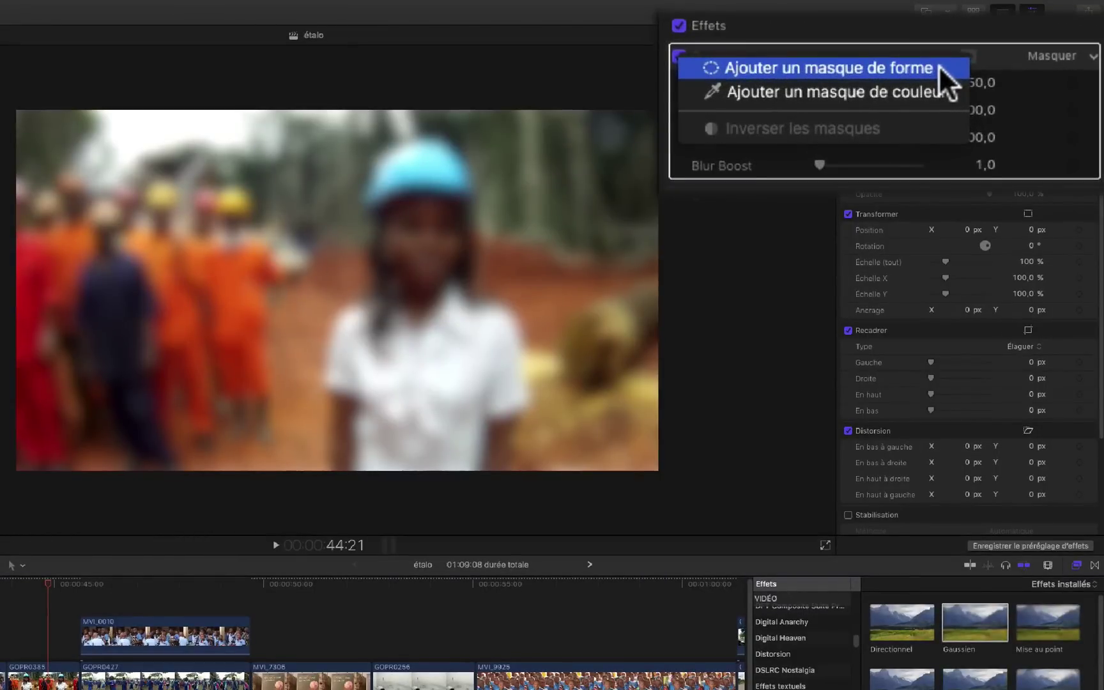
left_click(938, 66)
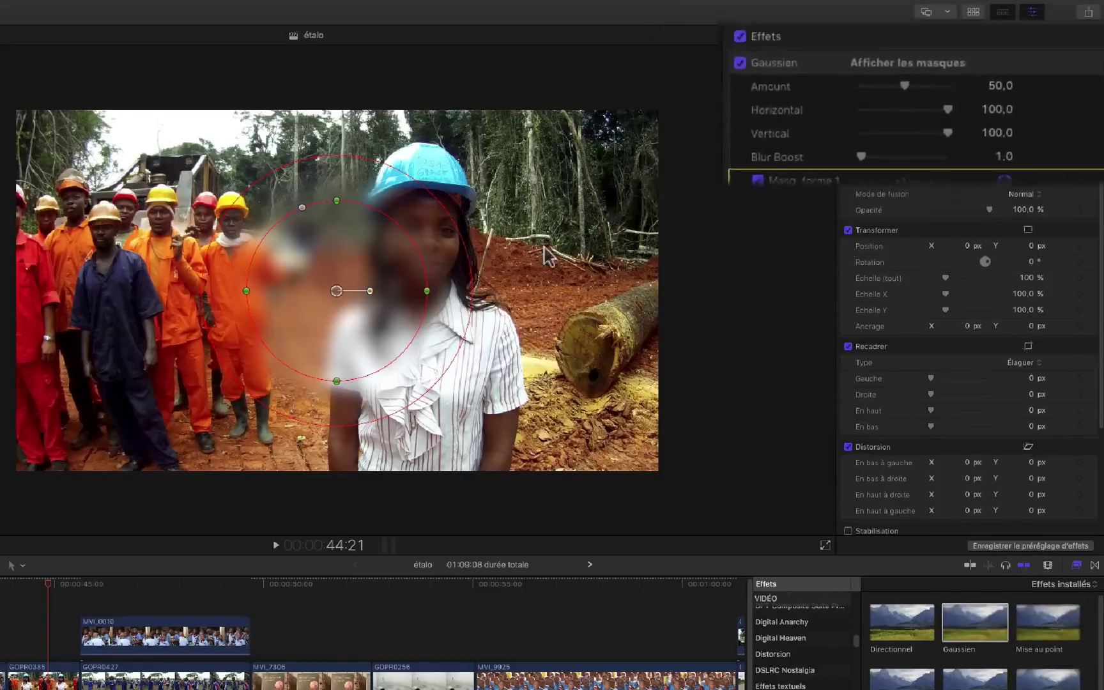
left_click_drag(337, 291, 111, 322)
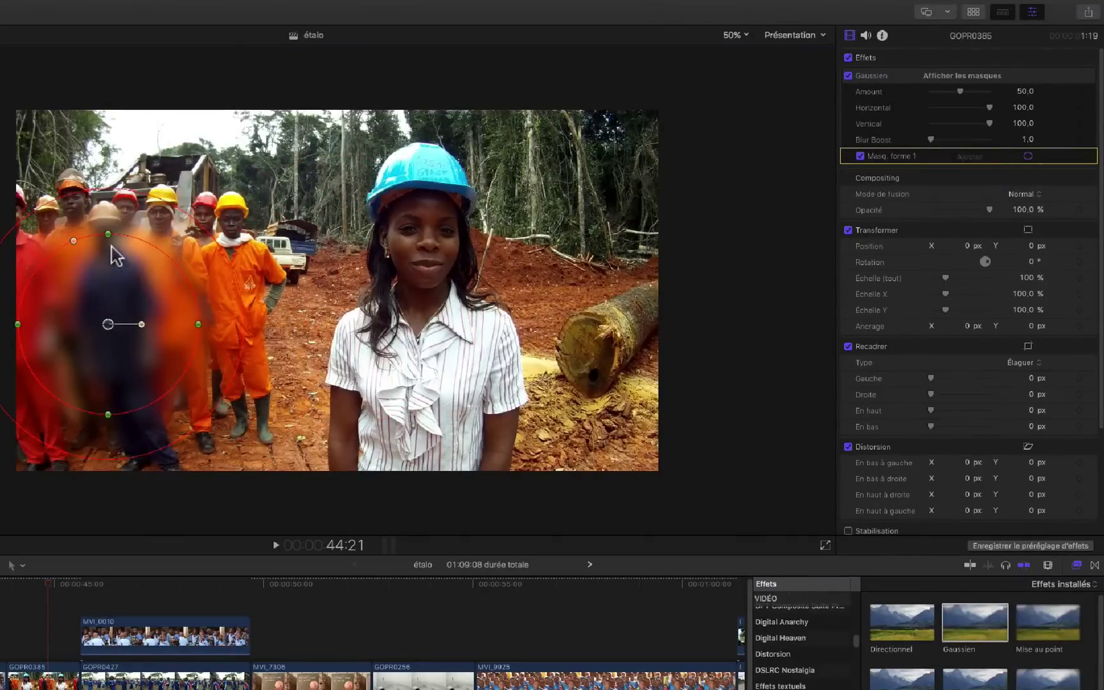
- Stretch the blur mask vertically and reshape it from an ellipse into a rounded rectangle
left_click_drag(108, 234, 108, 209)
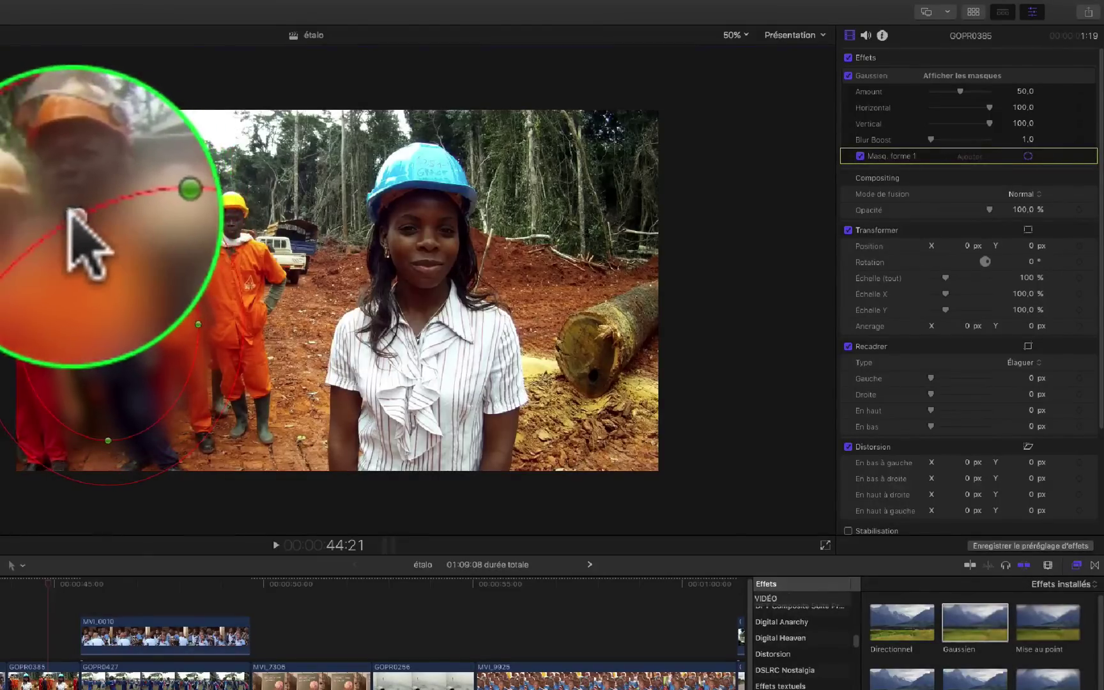
left_click_drag(73, 218, 52, 223)
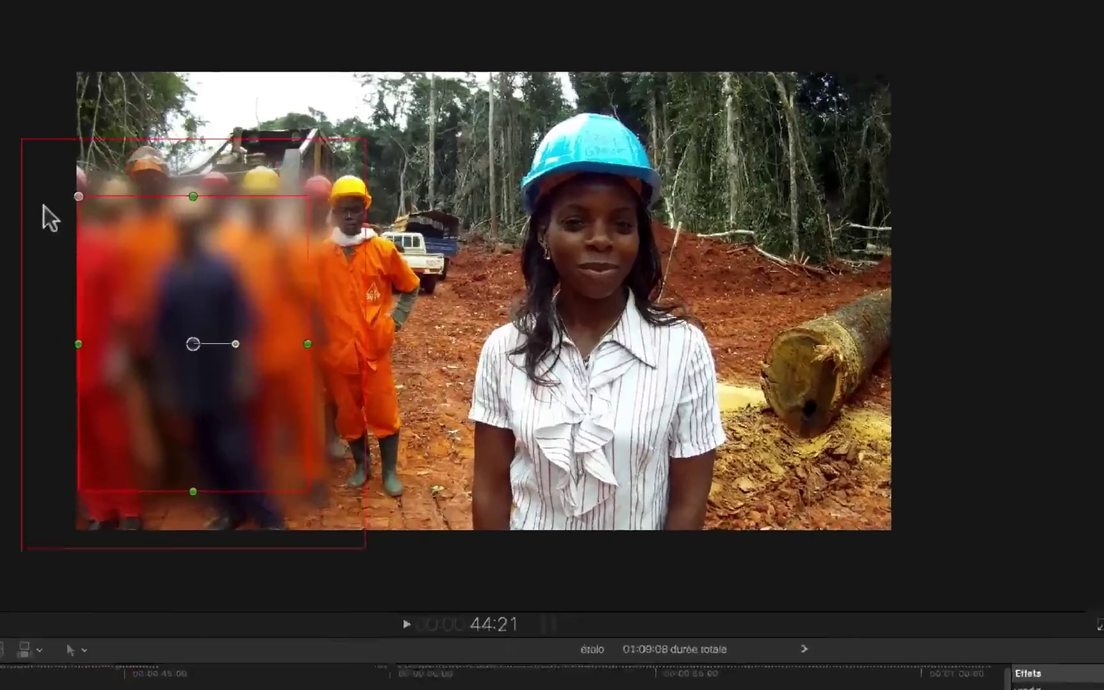
mouse_move(159, 212)
left_mouse_down()
mouse_move(172, 212)
mouse_move(142, 212)
mouse_move(153, 211)
left_mouse_up()
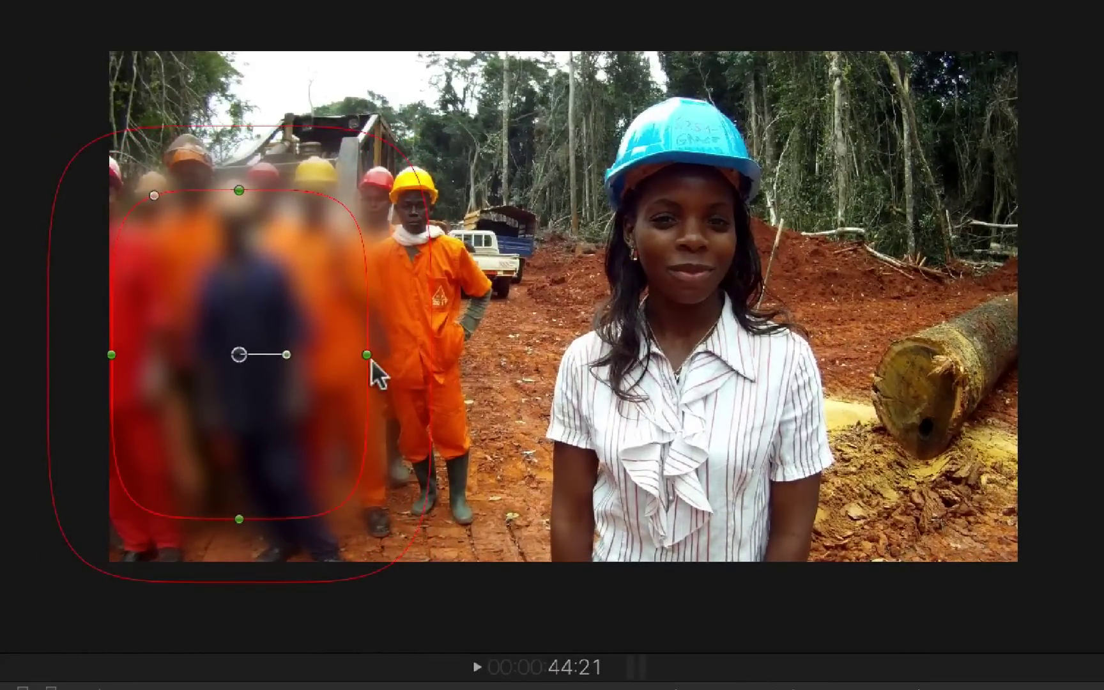
- Narrow and tilt the blur mask to fit the man in dark blue overalls, and tighten its feathered outer edge
left_click_drag(366, 355, 251, 356)
left_click_drag(310, 216, 290, 236)
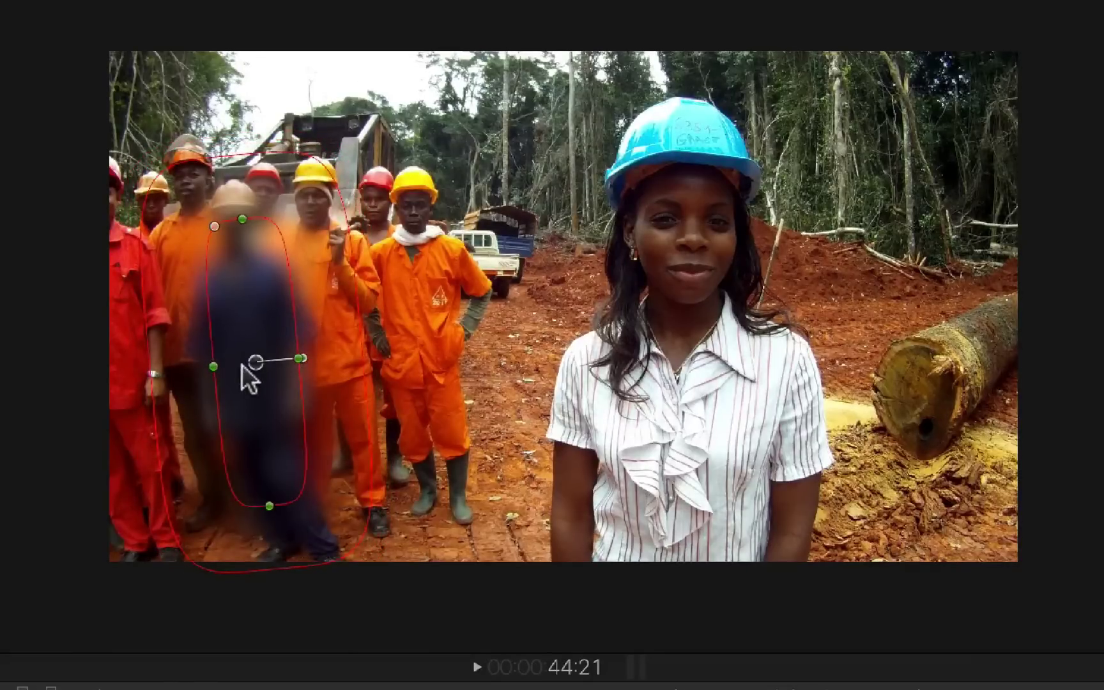
left_click_drag(242, 365, 239, 364)
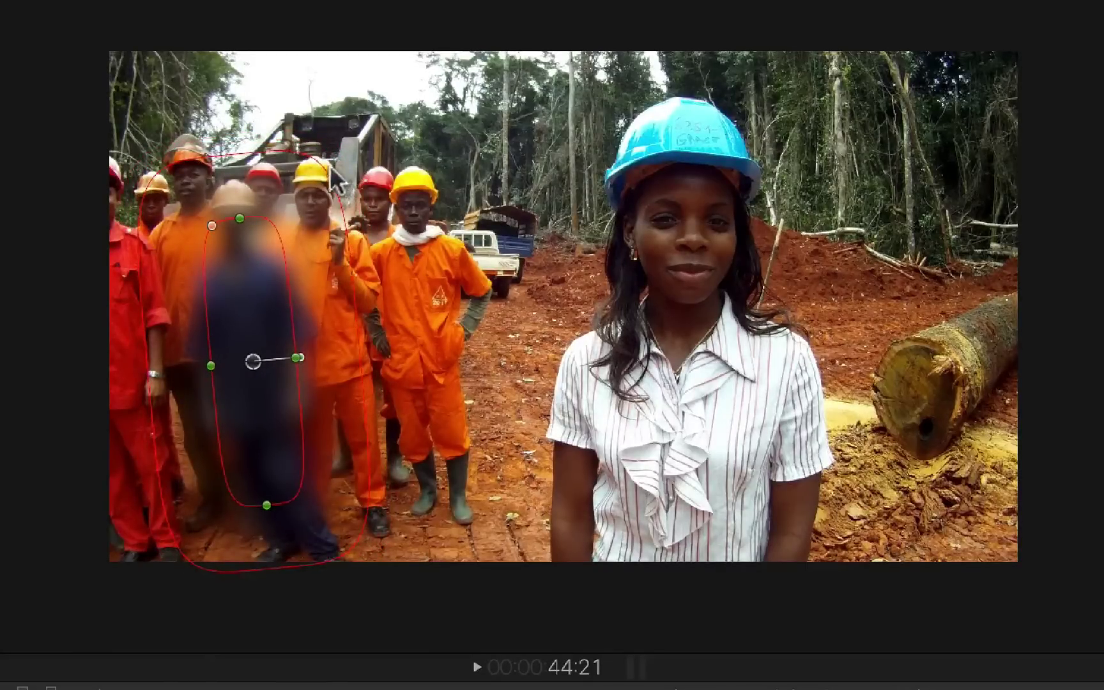
left_click_drag(330, 168, 291, 198)
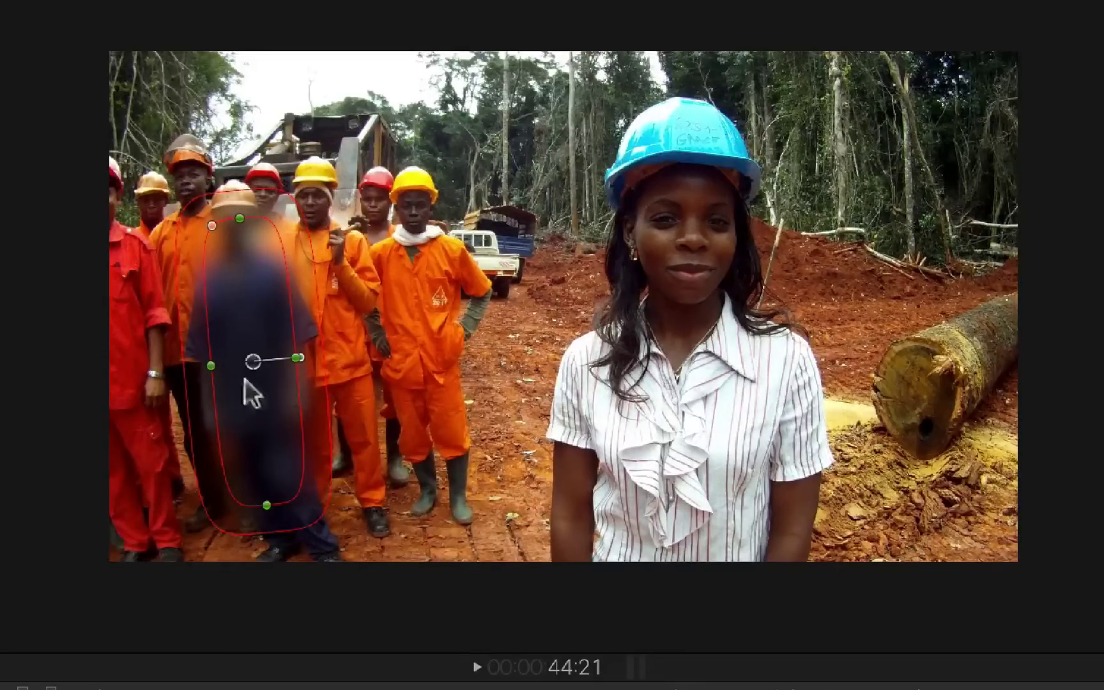
left_click_drag(250, 357, 252, 358)
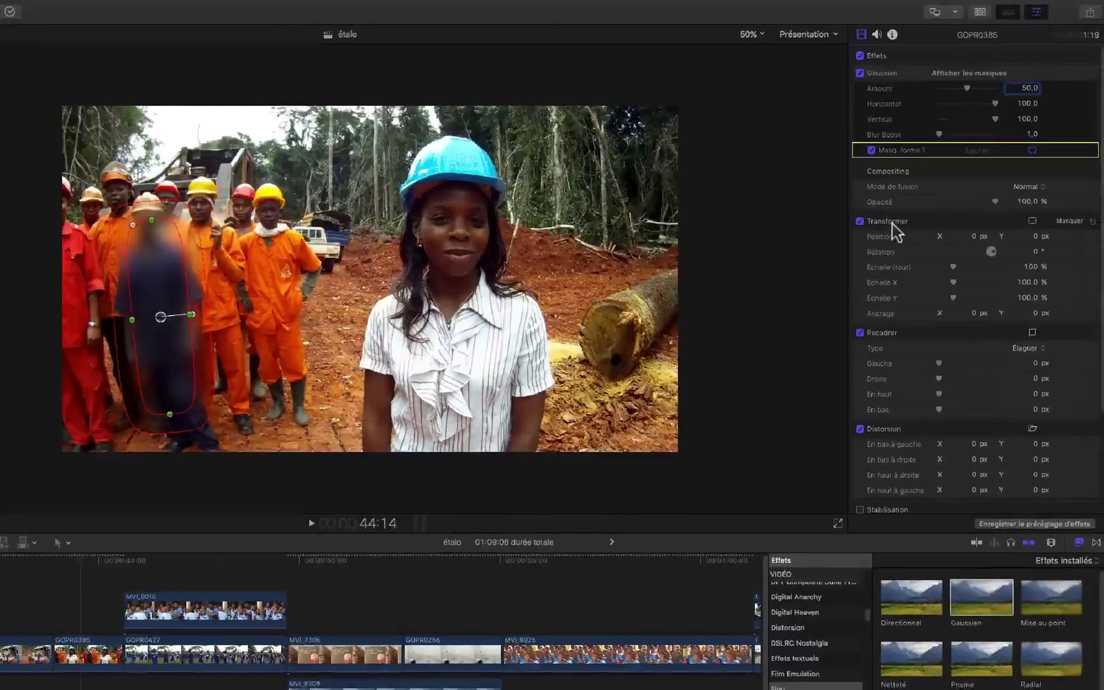
left_click(893, 224)
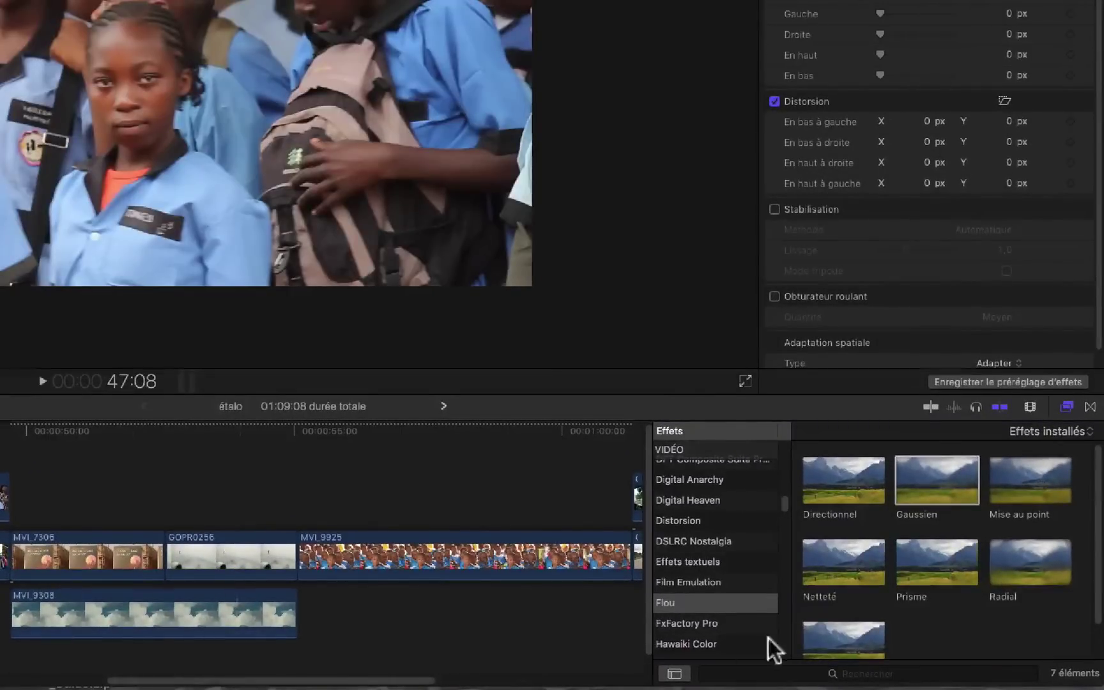
- Apply the Masque de forme effect from the Masques category to connected clip MVI_0010
scroll(742, 622, "down", 10)
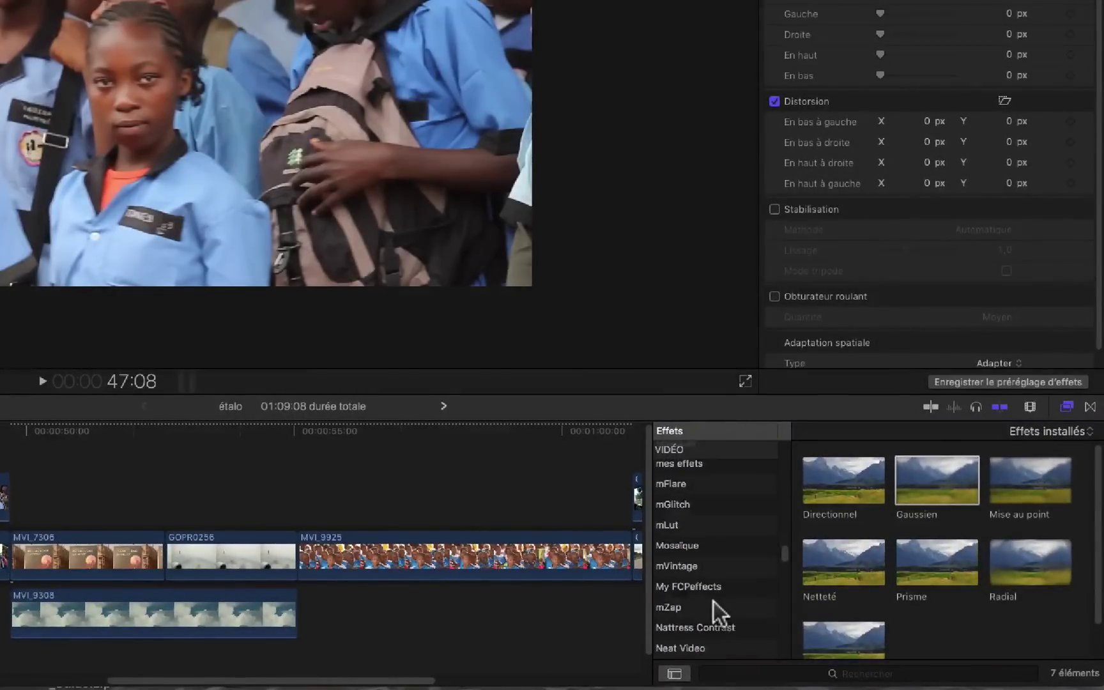
scroll(713, 602, "down", 4)
left_click(678, 528)
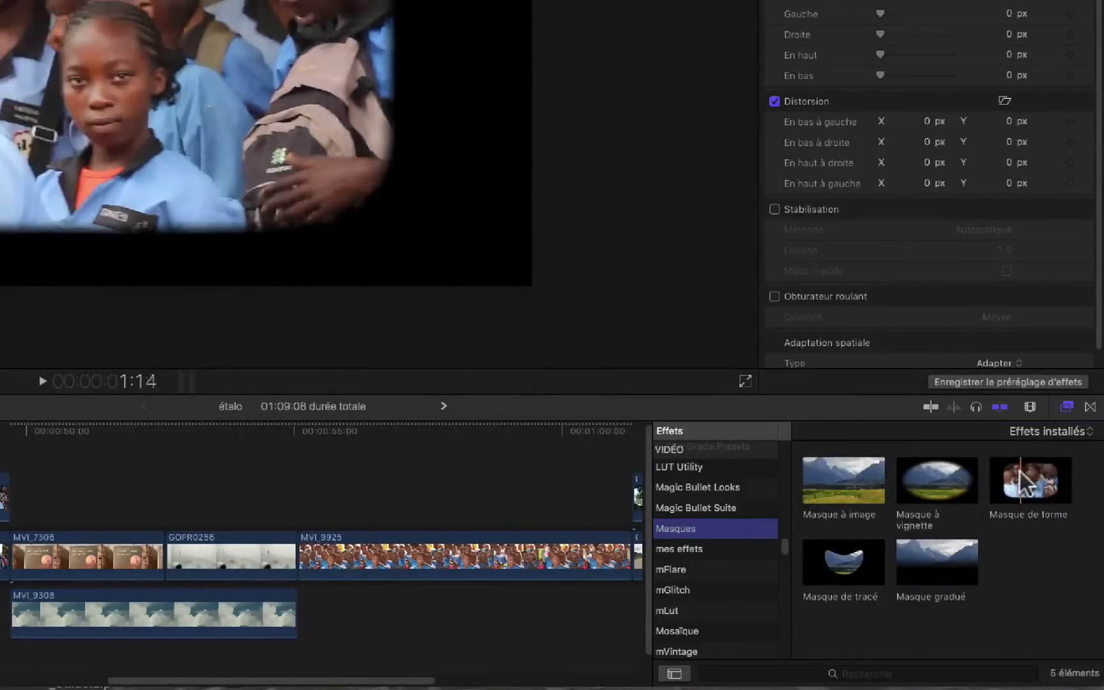
left_click_drag(1031, 480, 158, 604)
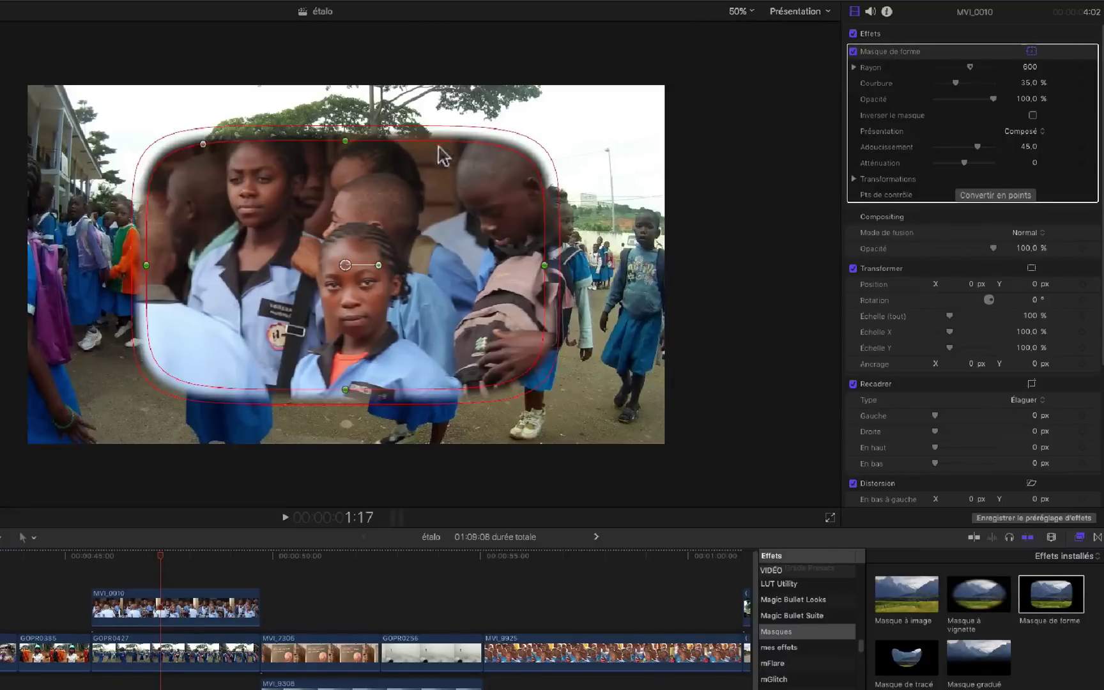
- Enlarge the shape mask to cover the whole frame, with a radius of about 961, and shift it, slightly tilted, onto the right half
left_click_drag(344, 138, 367, 44)
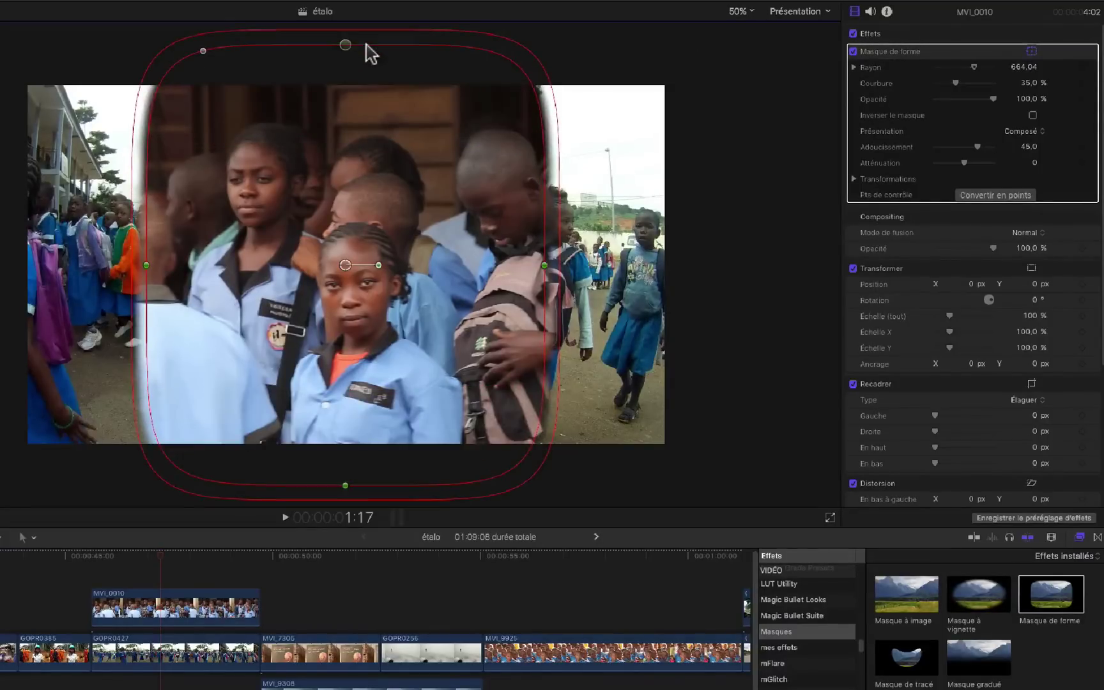
left_click_drag(544, 266, 665, 265)
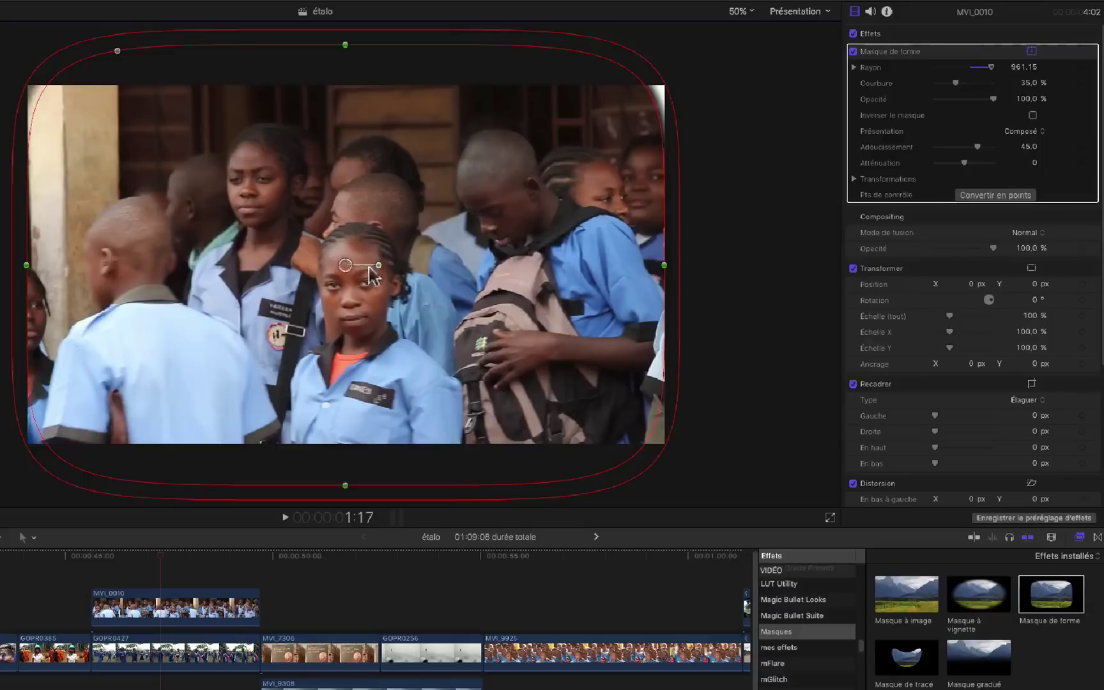
left_click_drag(343, 266, 671, 272)
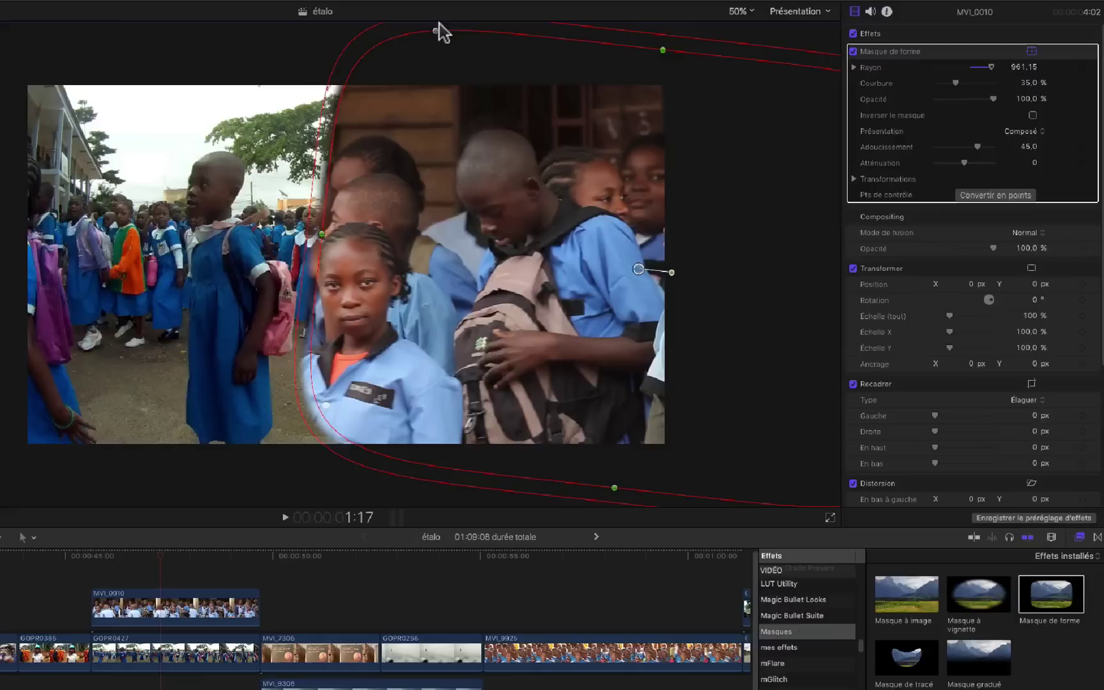
- Reduce the mask's curvature to about 7.5 %, extend and reposition it, and soften its edge to about 438 with a radius of about 773
left_click_drag(430, 28, 368, 20)
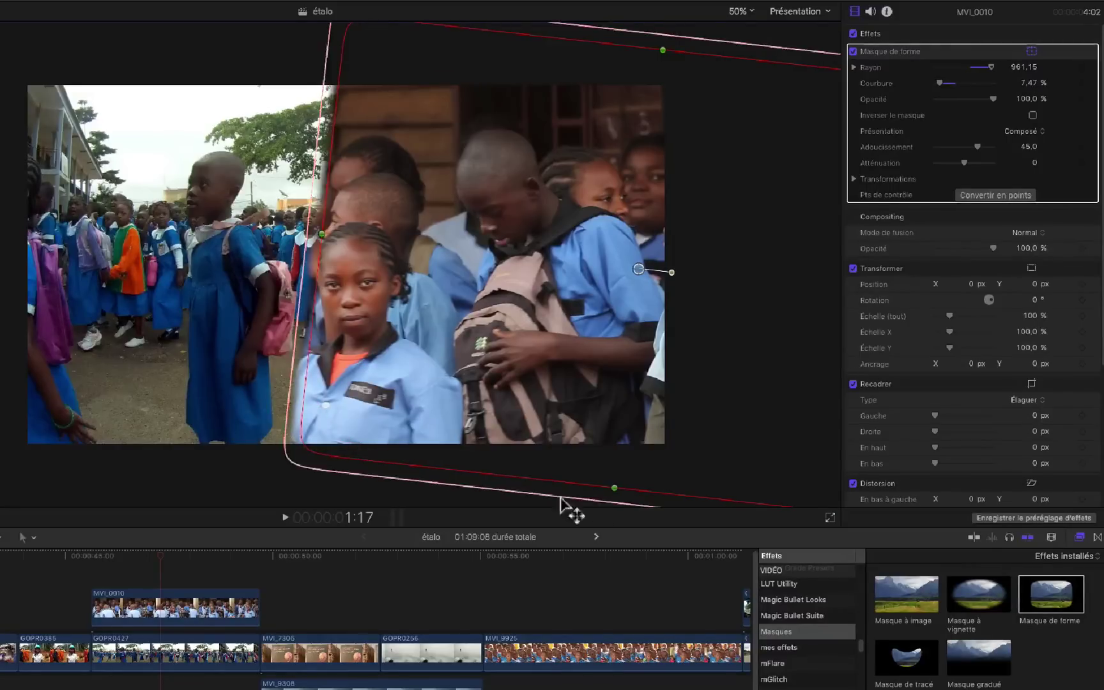
left_click_drag(612, 488, 608, 519)
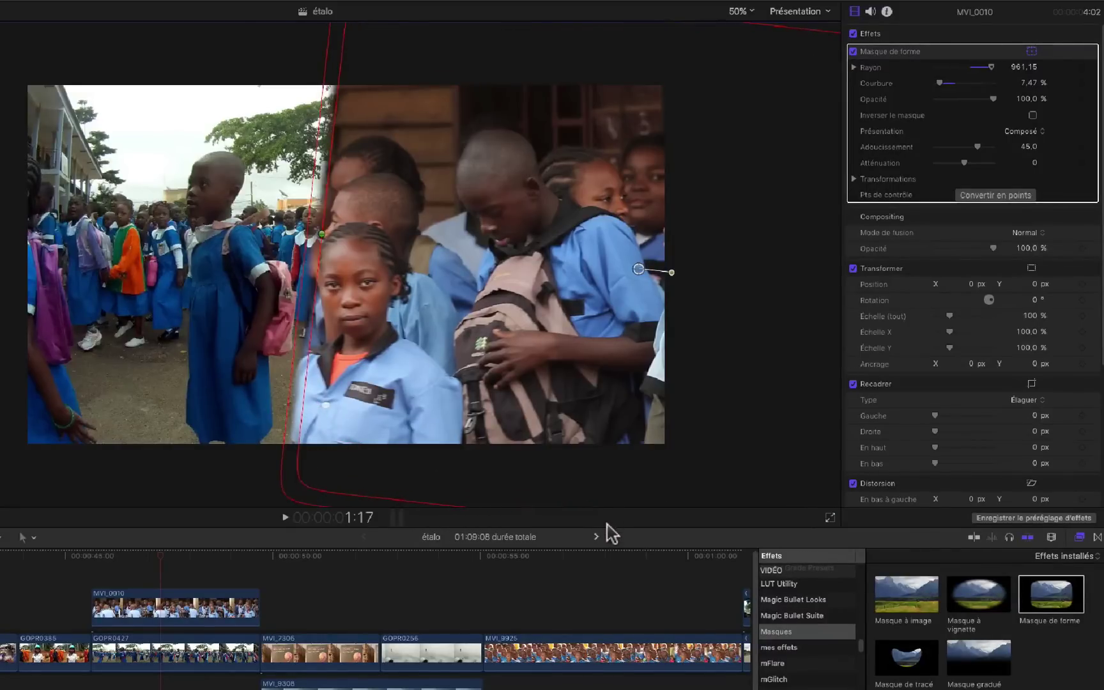
left_click_drag(638, 269, 618, 306)
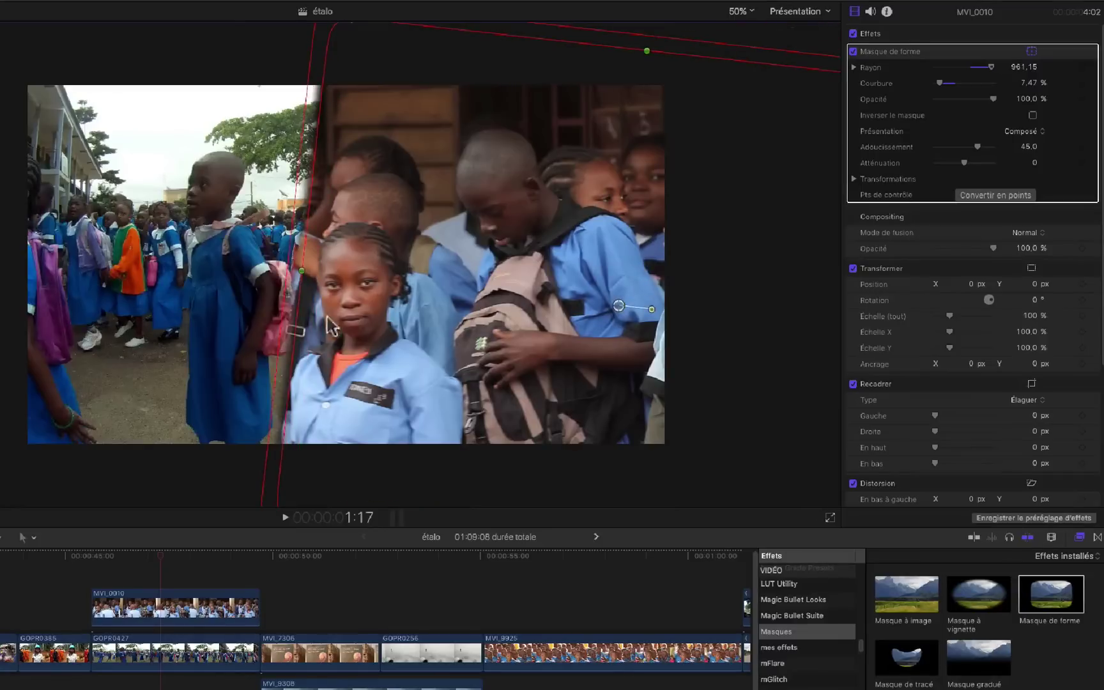
left_click_drag(289, 258, 159, 255)
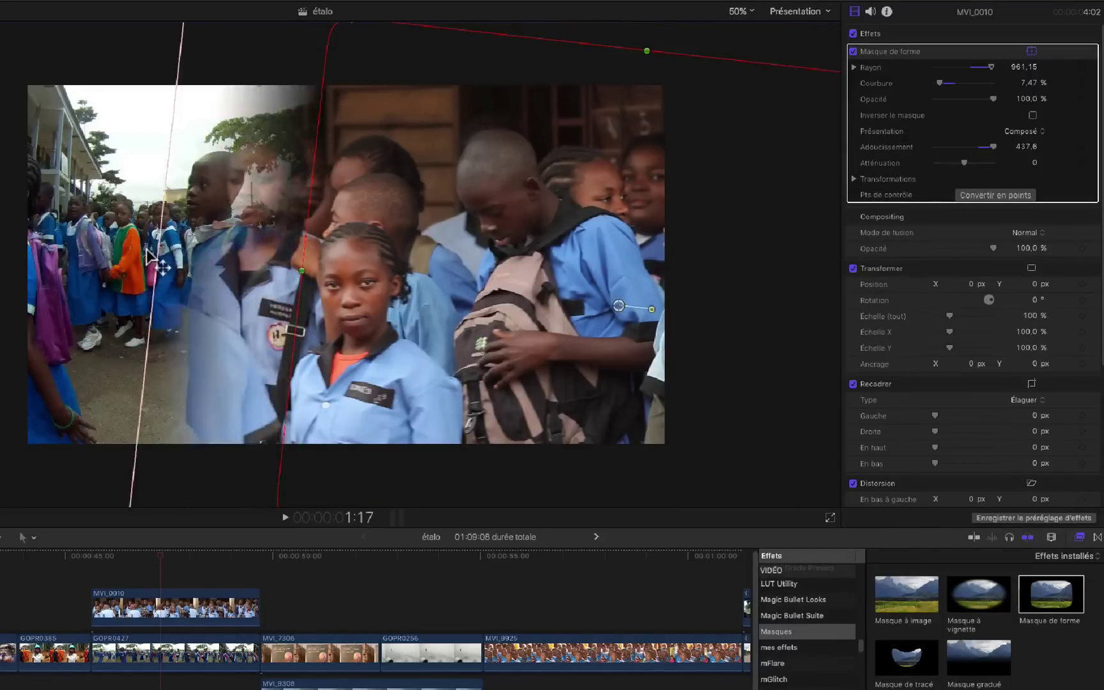
left_click_drag(303, 279, 386, 304)
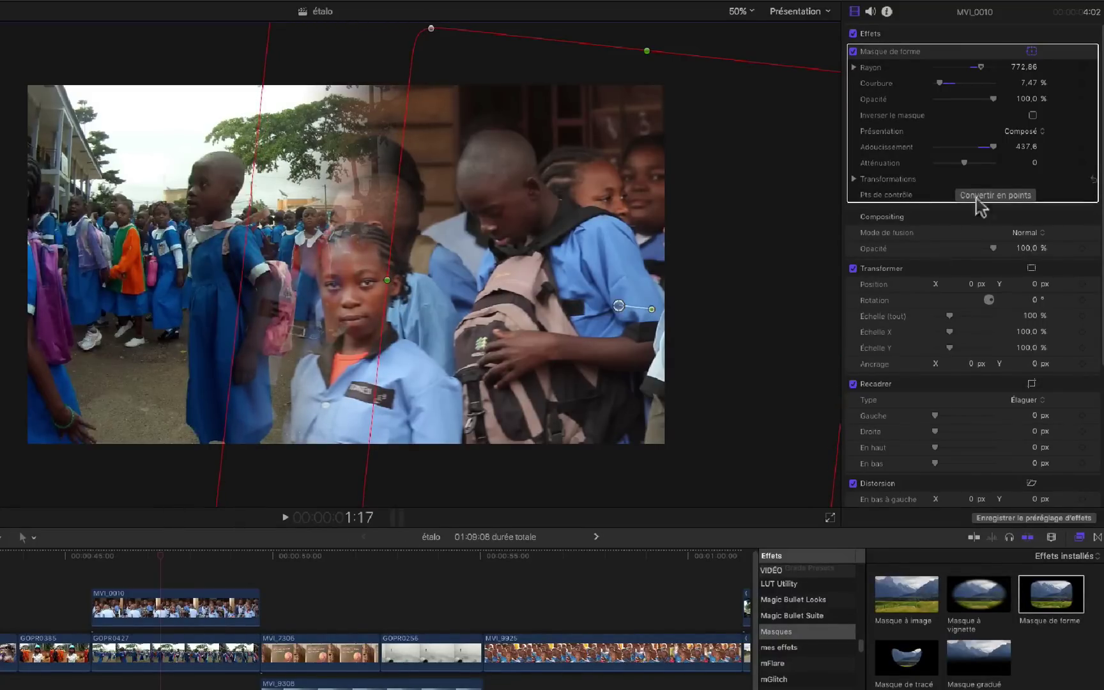
- Hide the mask outlines and play the split-screen composite from the start of clip MVI_0010
left_click(913, 223)
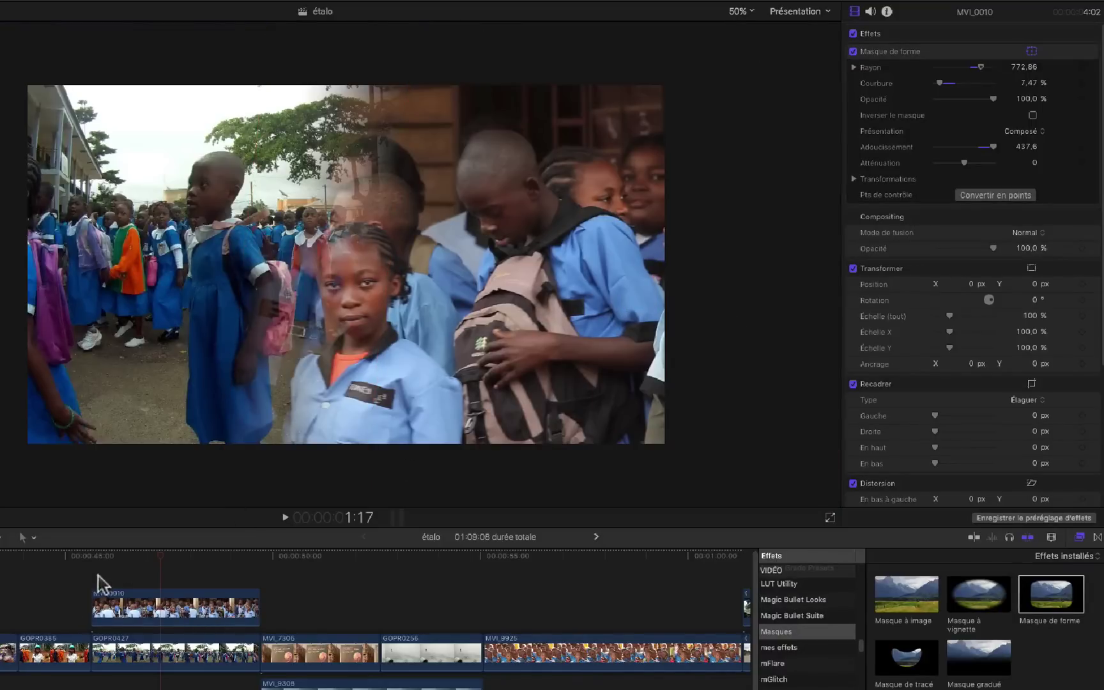
left_click(93, 555)
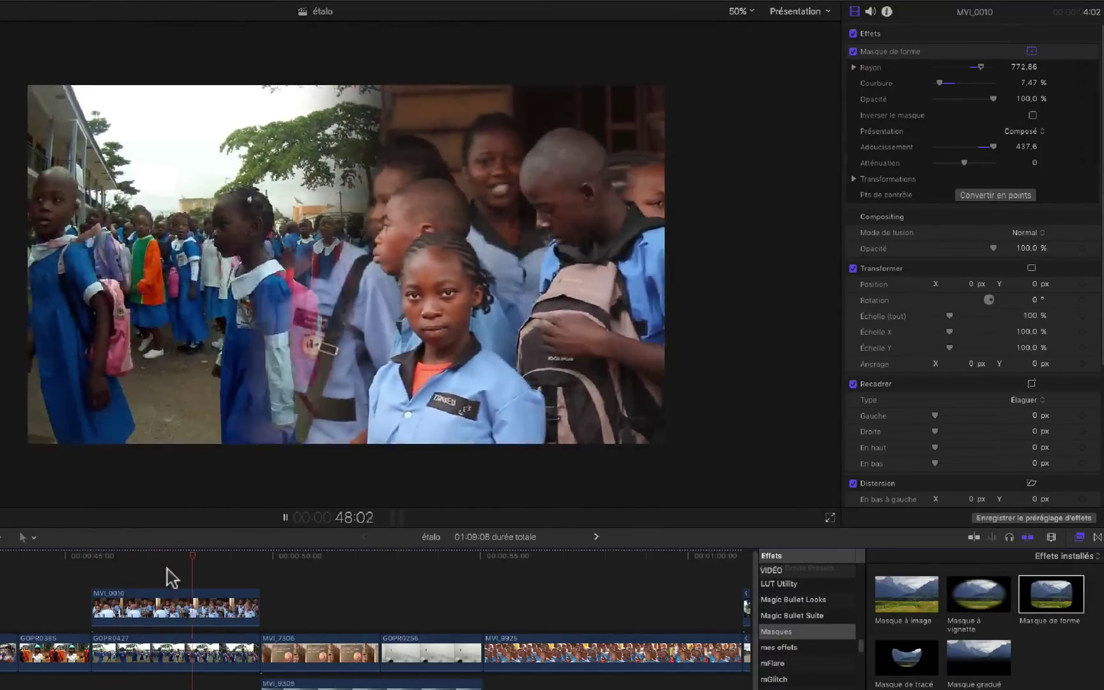
key("space")
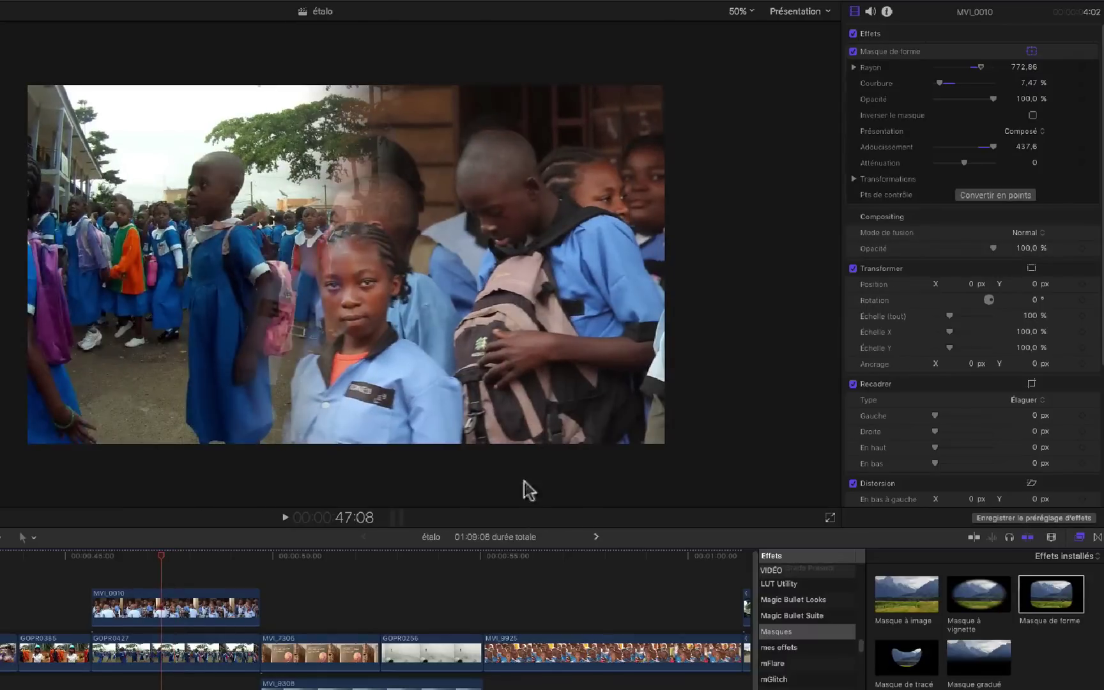
- Try inverting the shape mask, check the composite at 46:23, and turn the inversion back off
left_click(1033, 116)
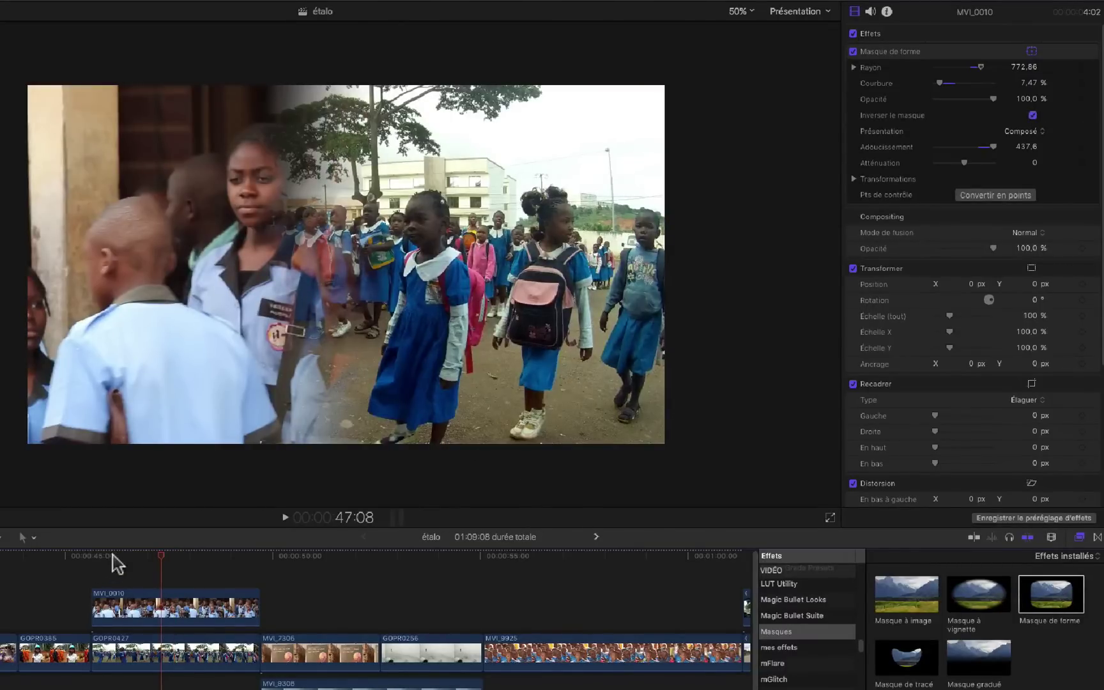
left_click(144, 562)
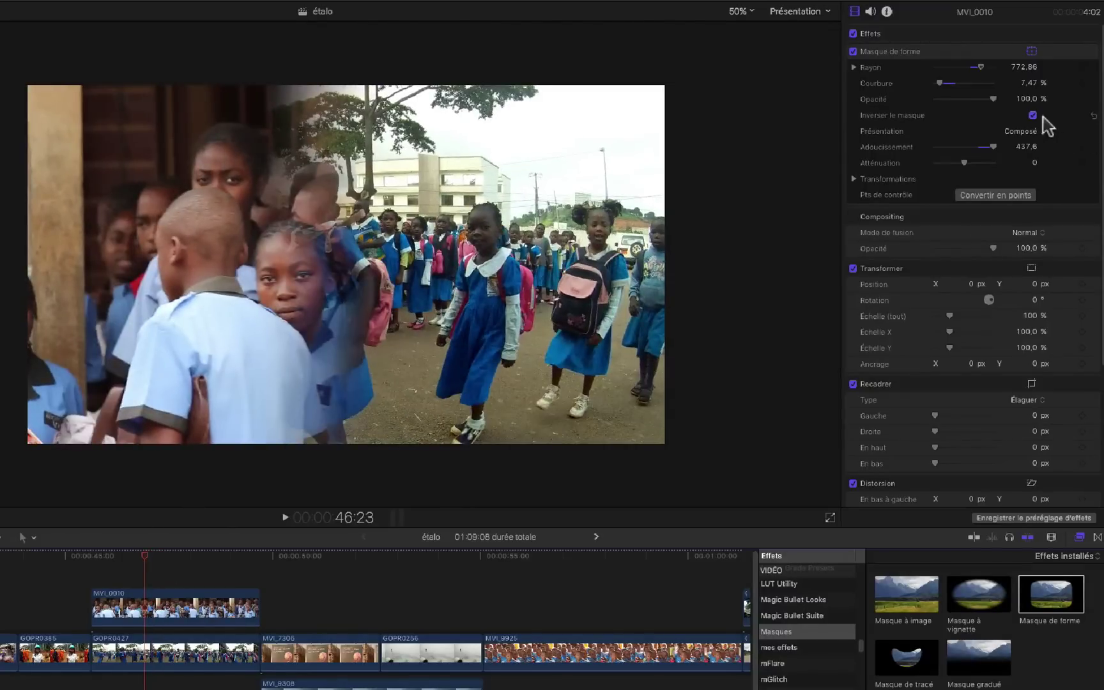
left_click(1033, 115)
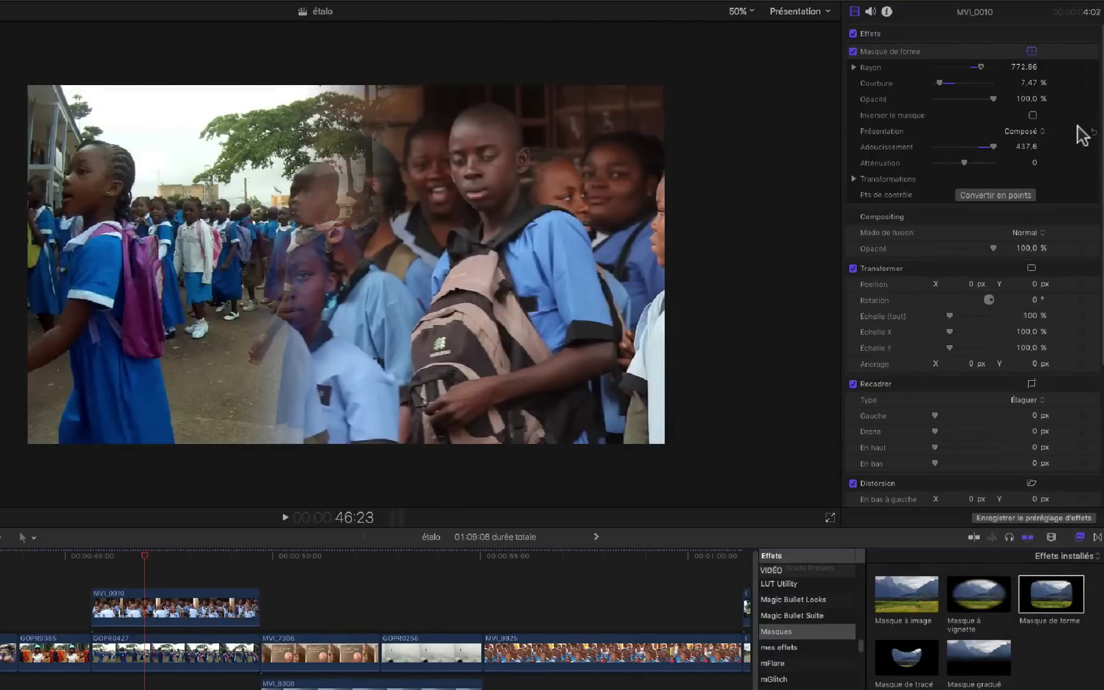
- Add a Position keyframe to the shape mask's transformations at the start of clip MVI_0010, at 45:16
left_click_drag(144, 561, 92, 562)
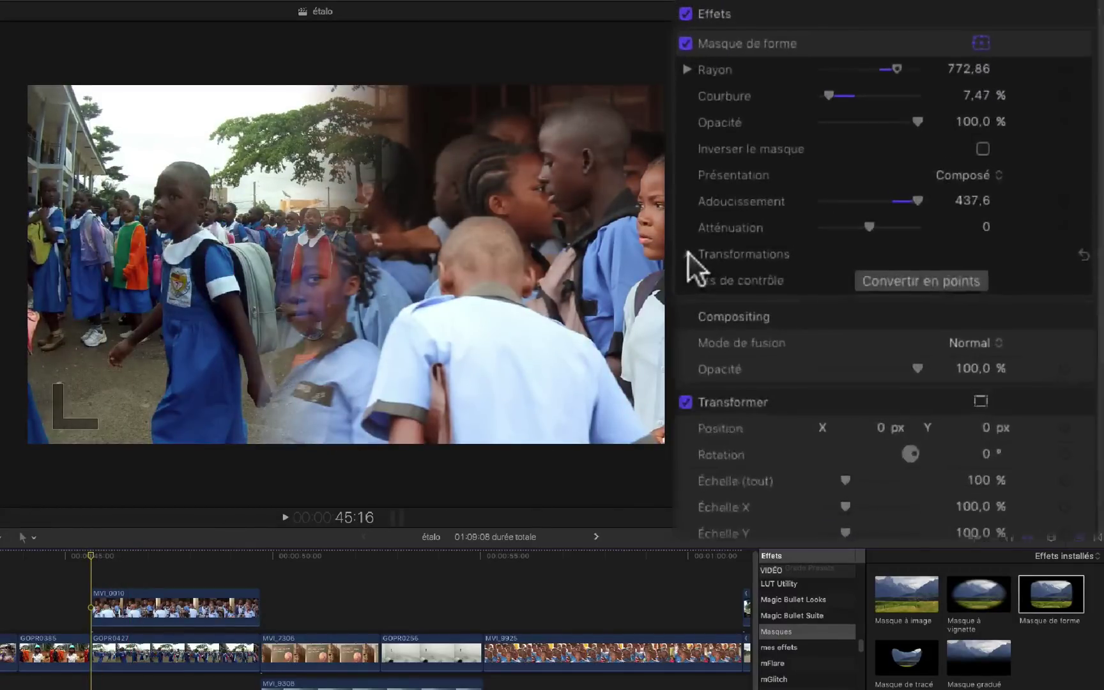
left_click(841, 178)
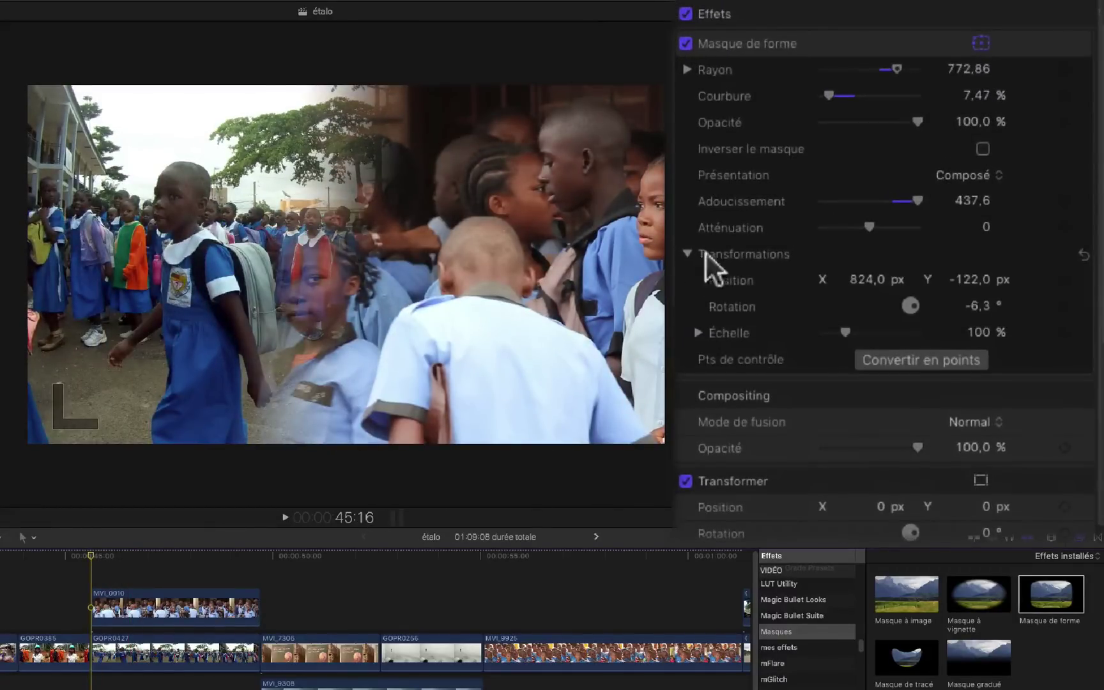
left_click(1064, 280)
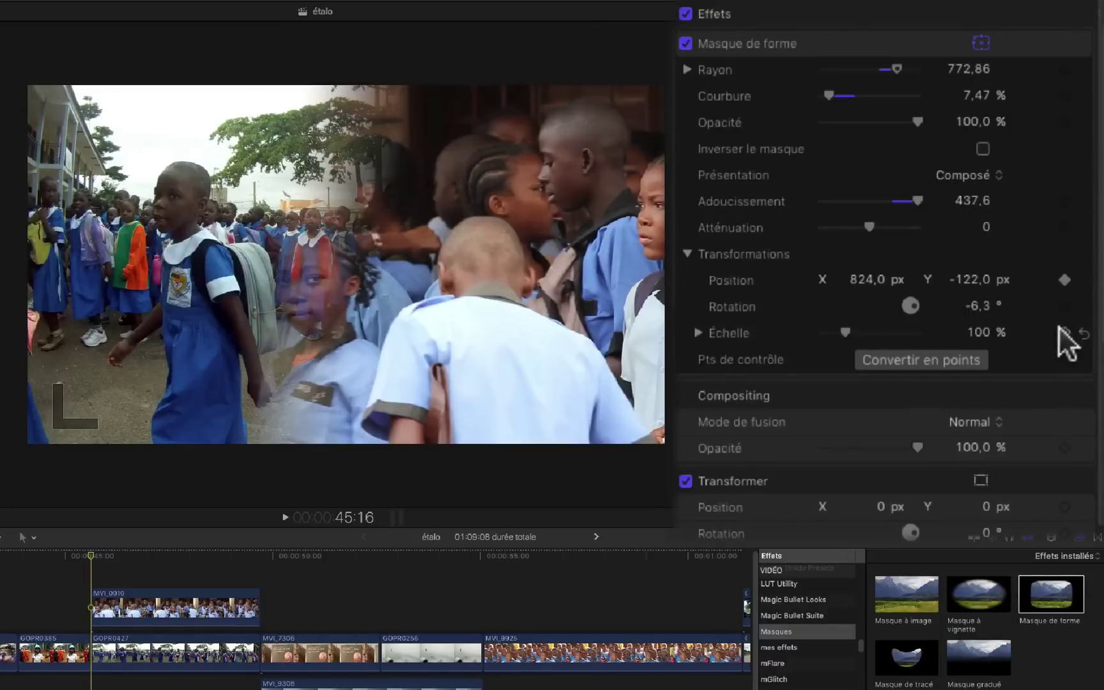
- Add Scale and Rotation keyframes to the shape mask's transformations at the start of clip MVI_0010, at 45:16
left_click(1064, 333)
left_click(1064, 306)
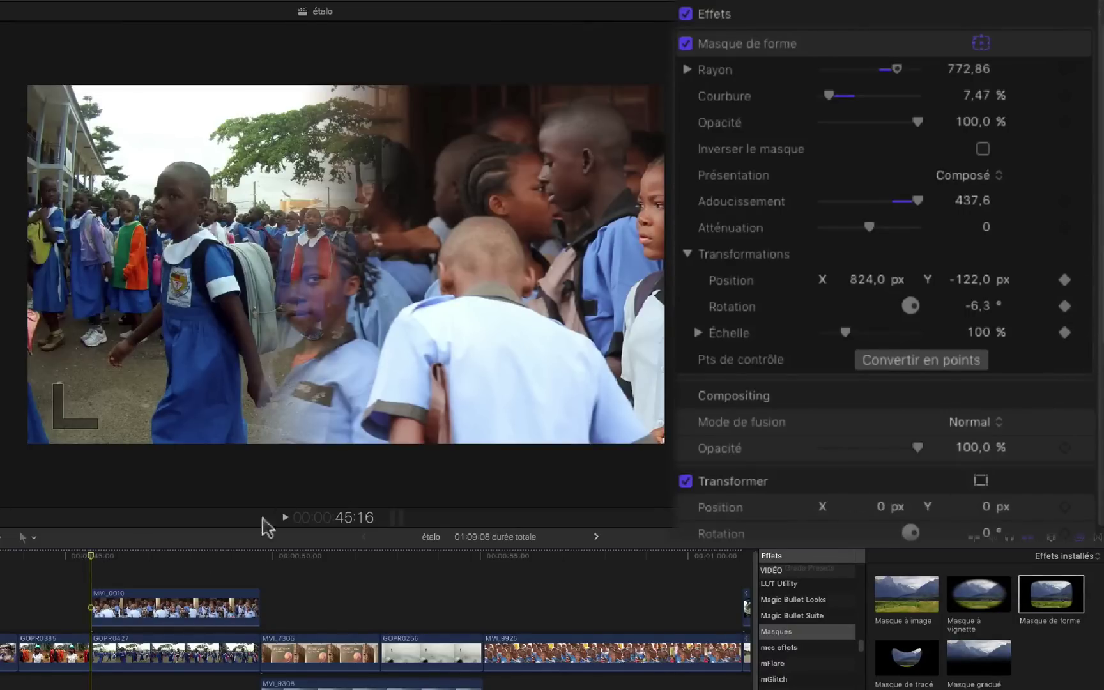
- At the clip's last frame, 49:17, rotate the mask to about 38.3°, move it to about X 1236.4, Y 29.0, and enlarge its radius to about 952.5
left_click_drag(91, 556, 259, 574)
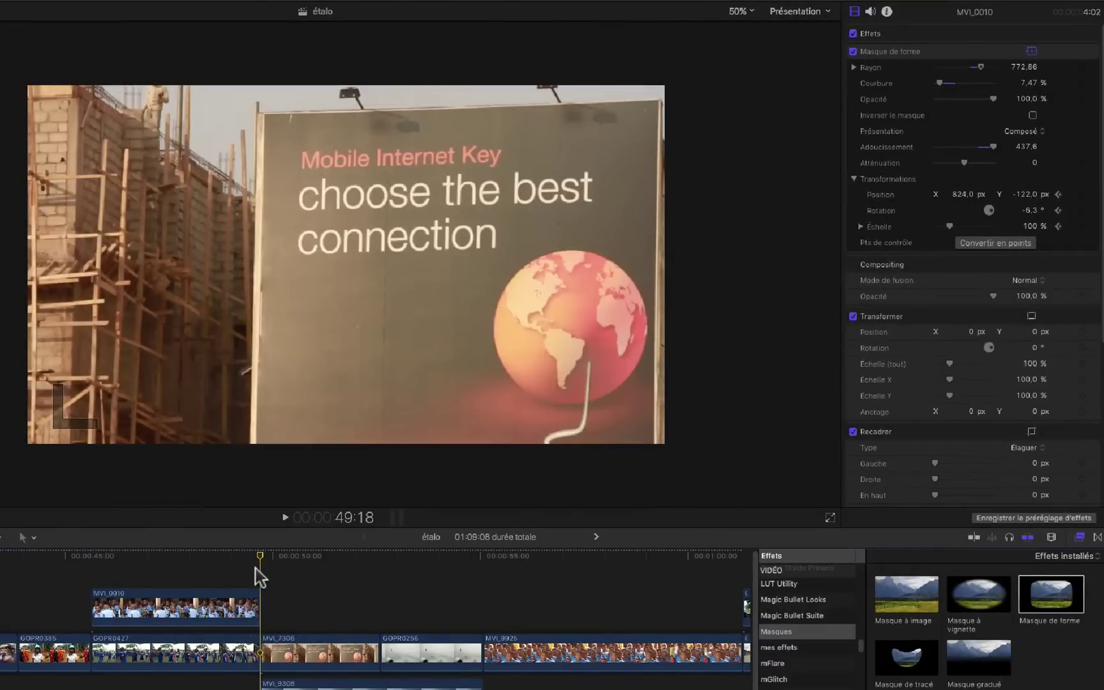
left_click(230, 604)
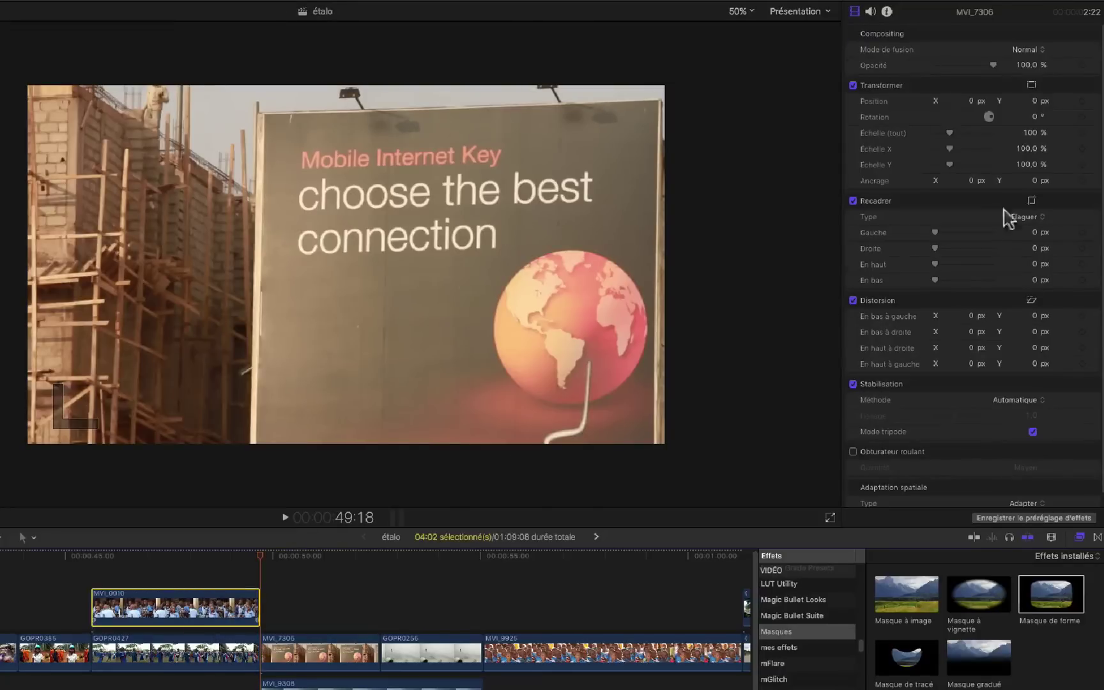
left_click(952, 67)
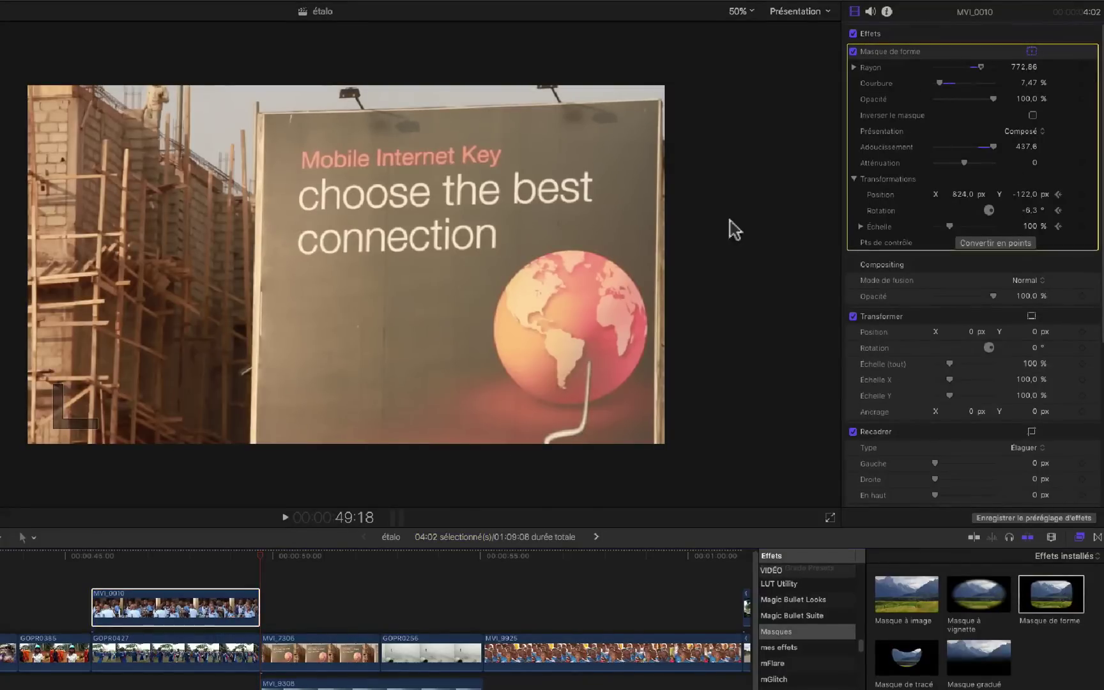
key("Left")
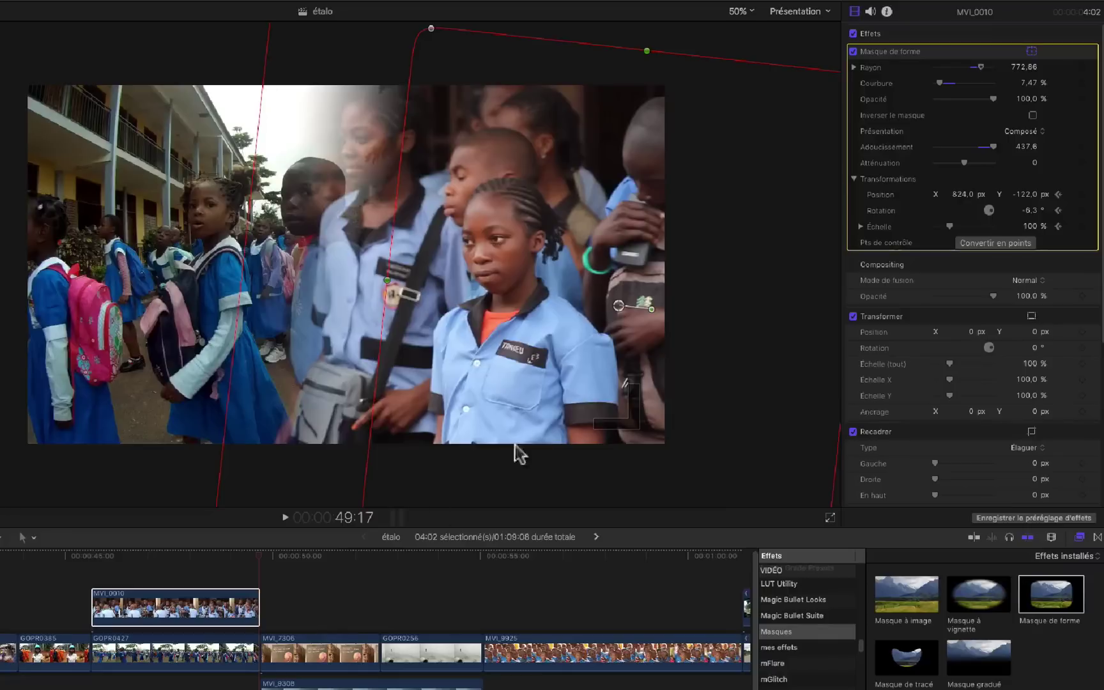
left_click_drag(658, 317, 648, 289)
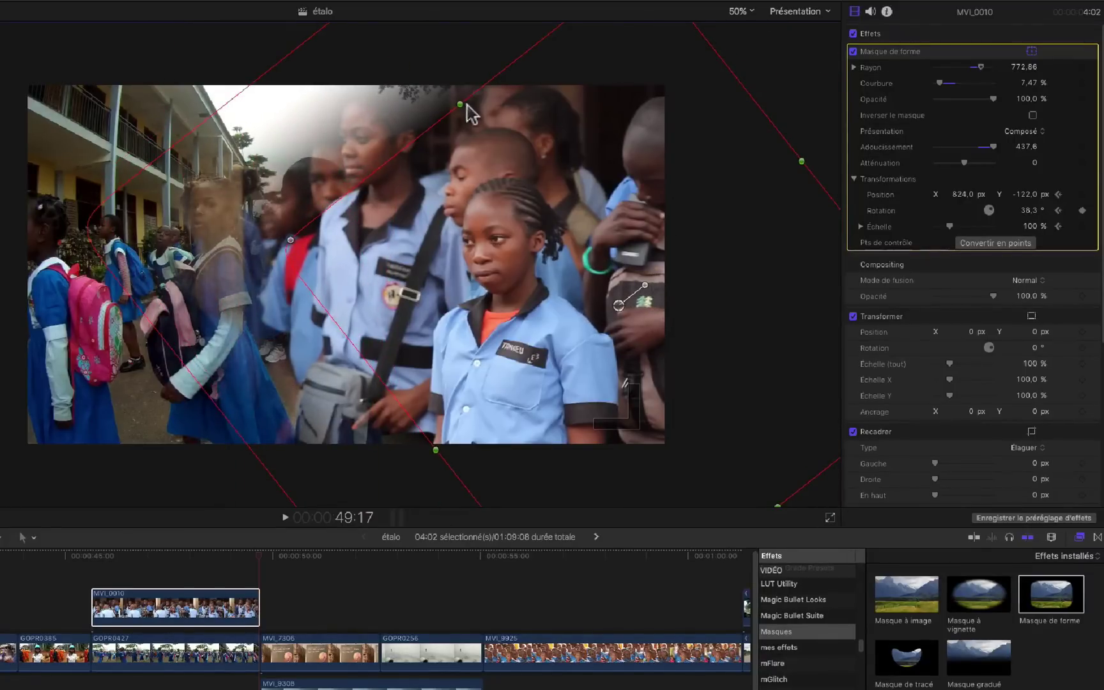
left_click_drag(460, 103, 404, 73)
left_click_drag(489, 240, 619, 185)
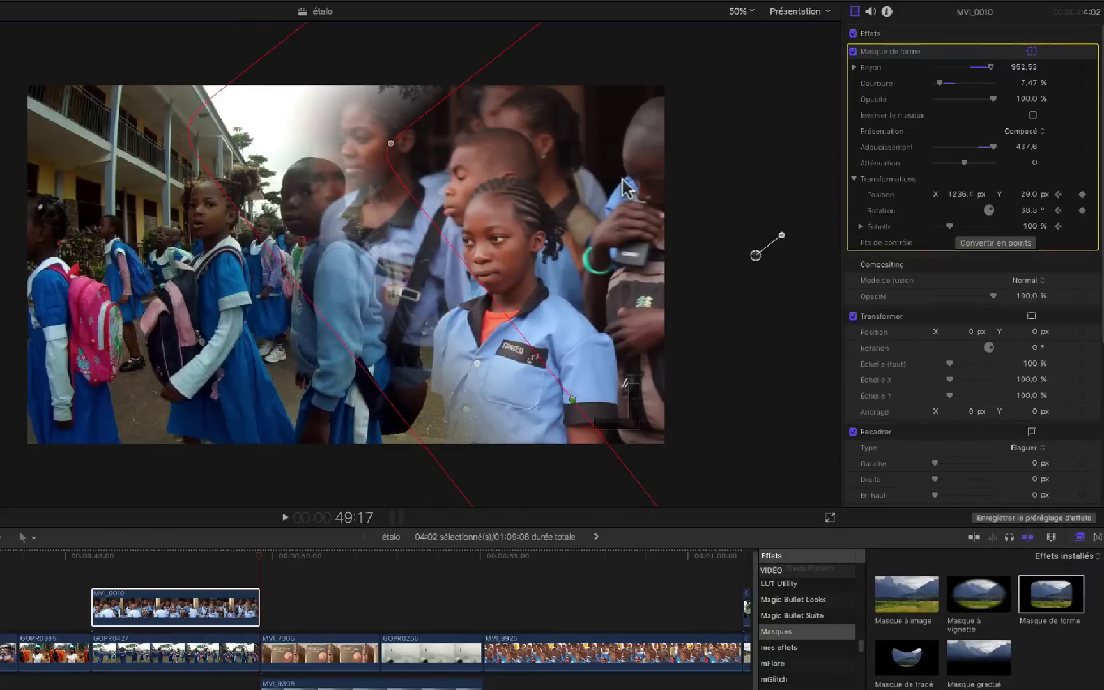
- Play the animated mask from the start of clip MVI_0010 at 45:16, and check the composite at 47:16
left_click(161, 565)
left_click(91, 558)
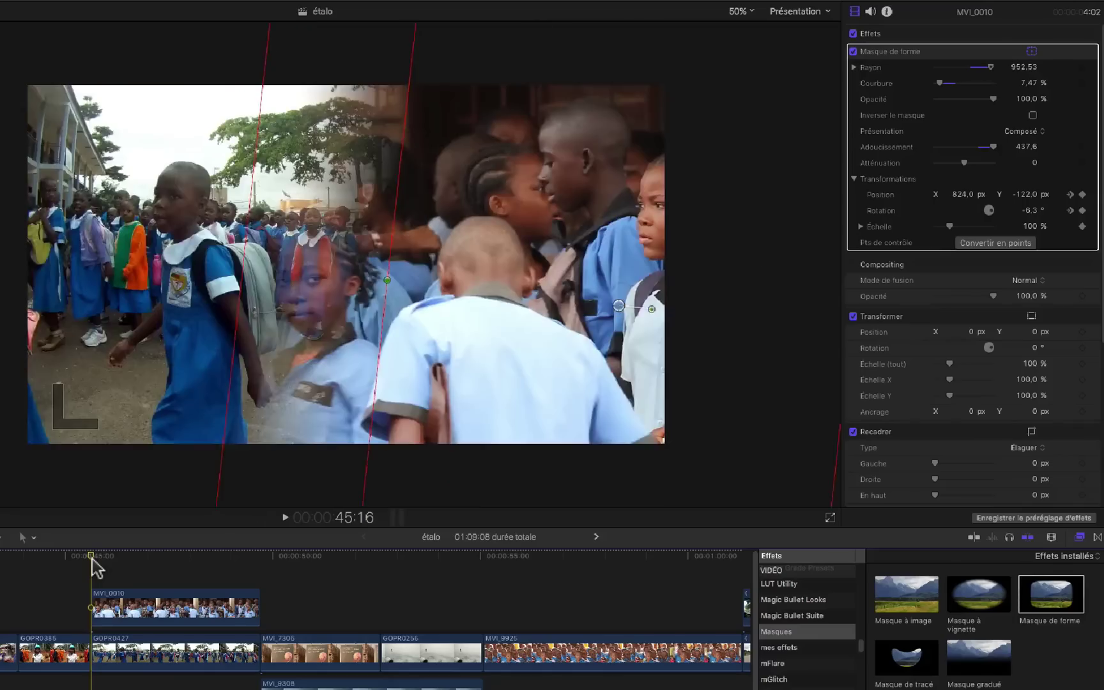
key("space")
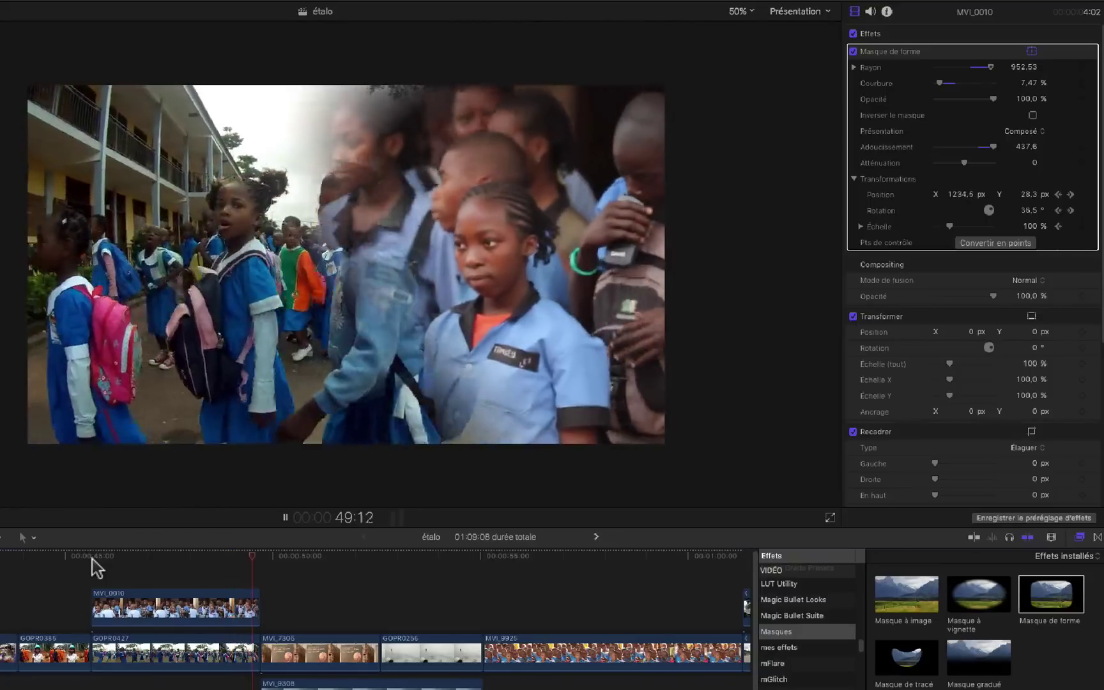
key("space")
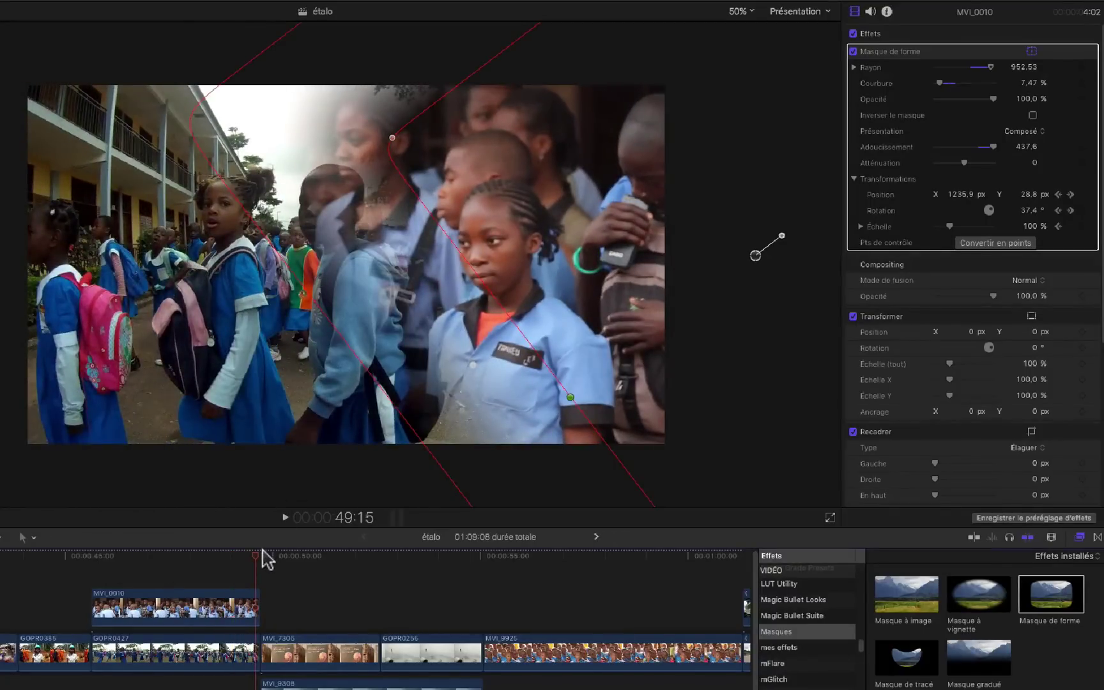
left_click_drag(258, 562, 176, 560)
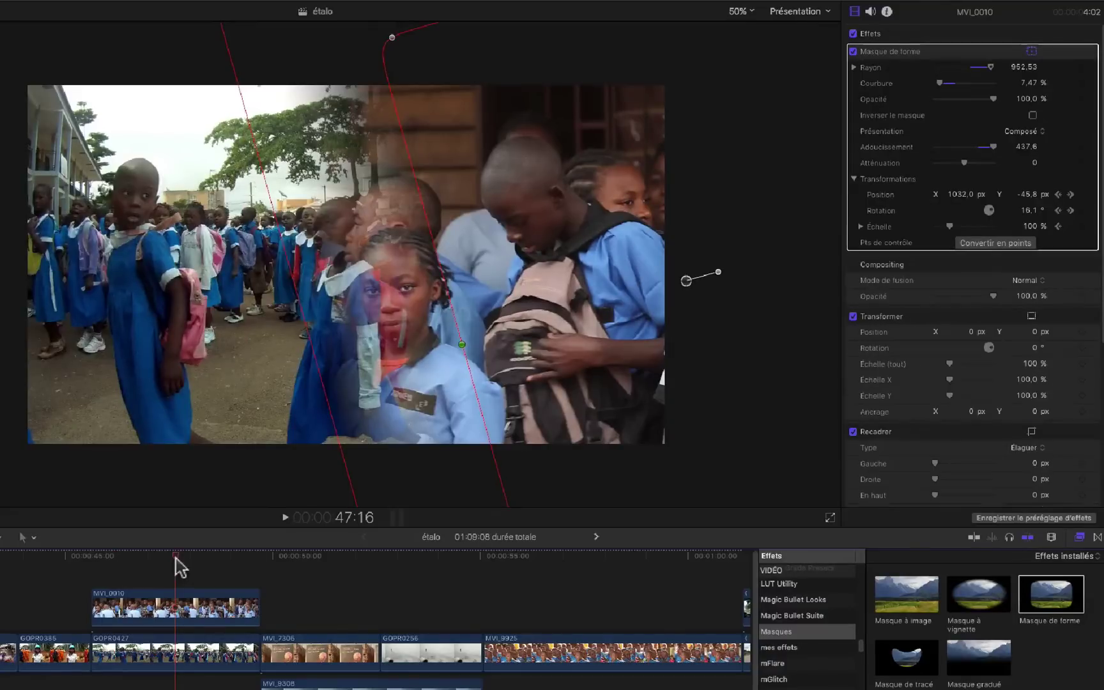
- Delete the shape mask from clip MVI_0010 and apply the Masque gradué effect to that clip instead
left_click(943, 52)
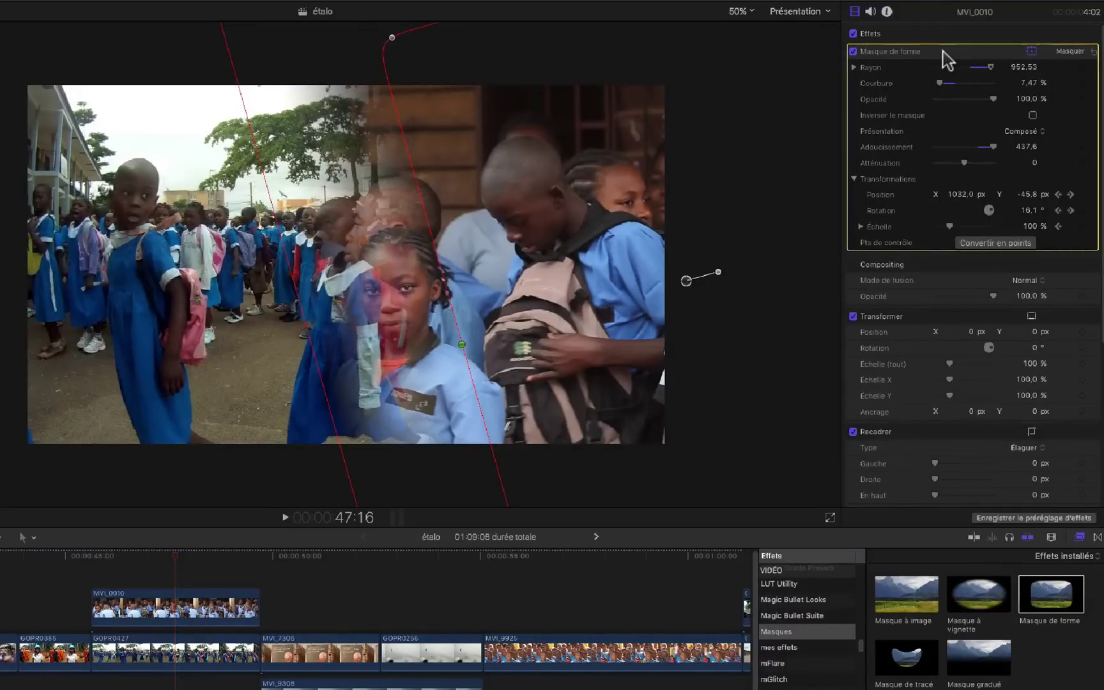
key("Delete")
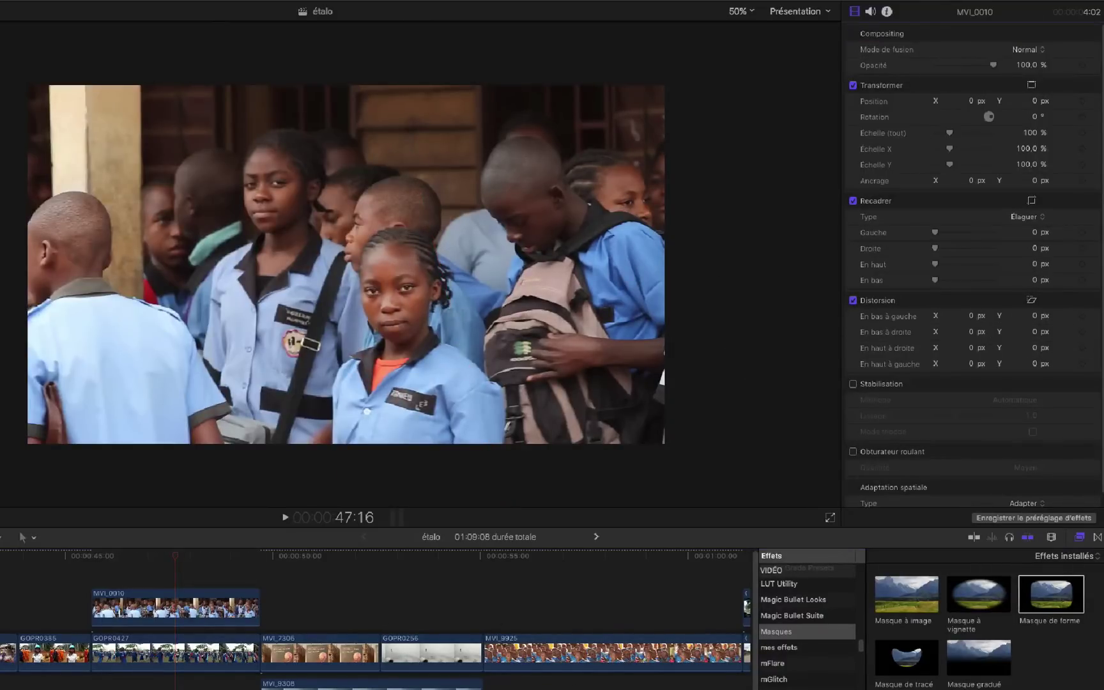
left_click_drag(978, 658, 168, 605)
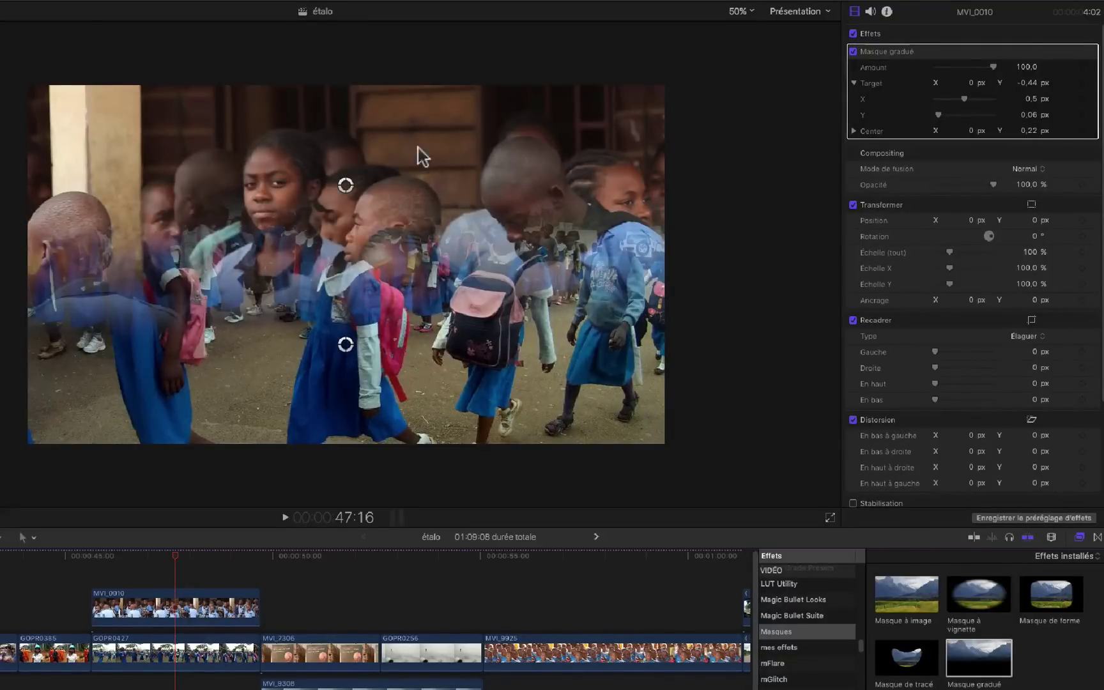
- Reposition the graduated mask's Center to about X -0.36, Y 0.16 and its Target down and to its right, making a diagonal blend between the clips
left_click_drag(340, 186, 312, 188)
left_click_drag(315, 347, 431, 288)
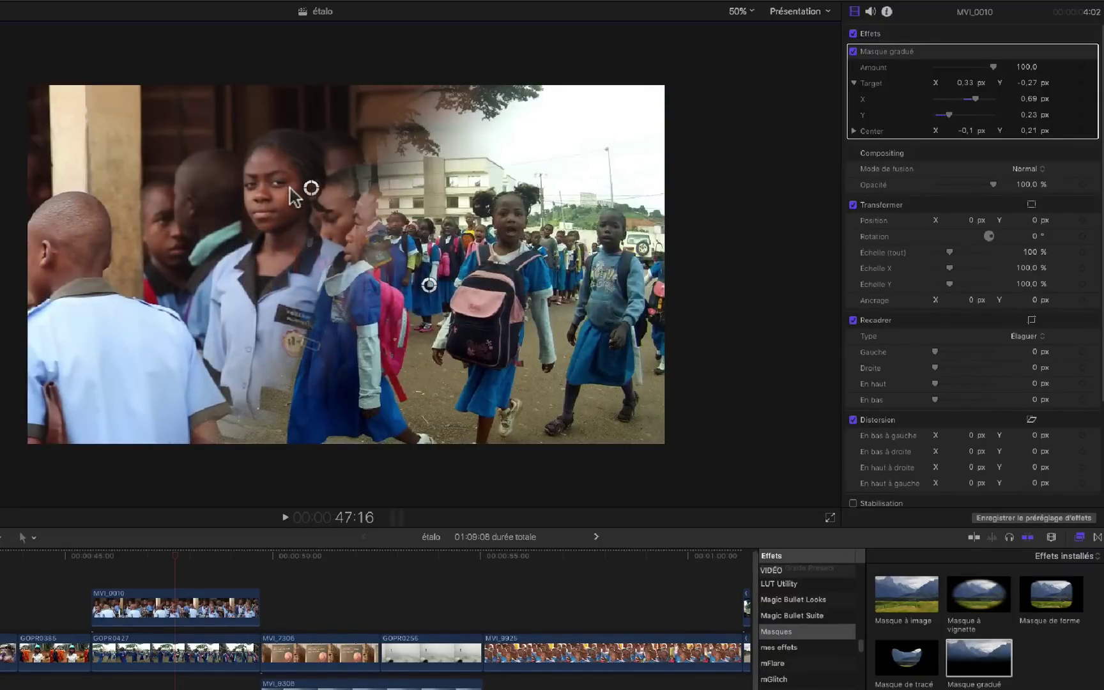
left_click_drag(313, 191, 223, 216)
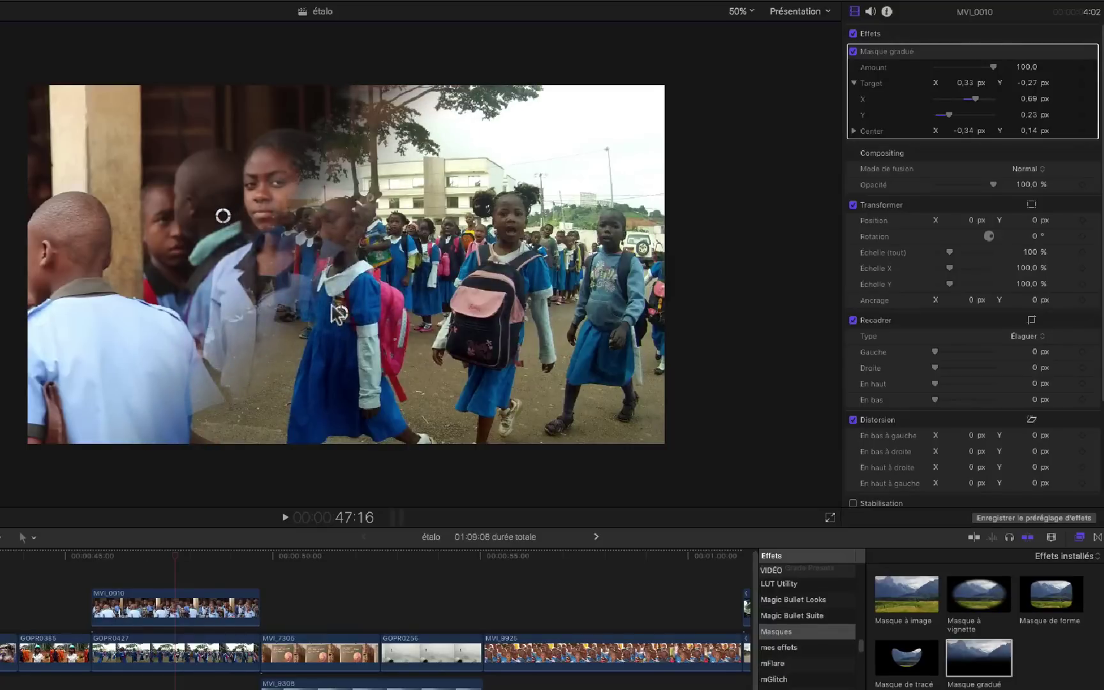
left_click_drag(364, 310, 467, 270)
left_click_drag(223, 216, 214, 271)
left_click_drag(459, 326, 329, 424)
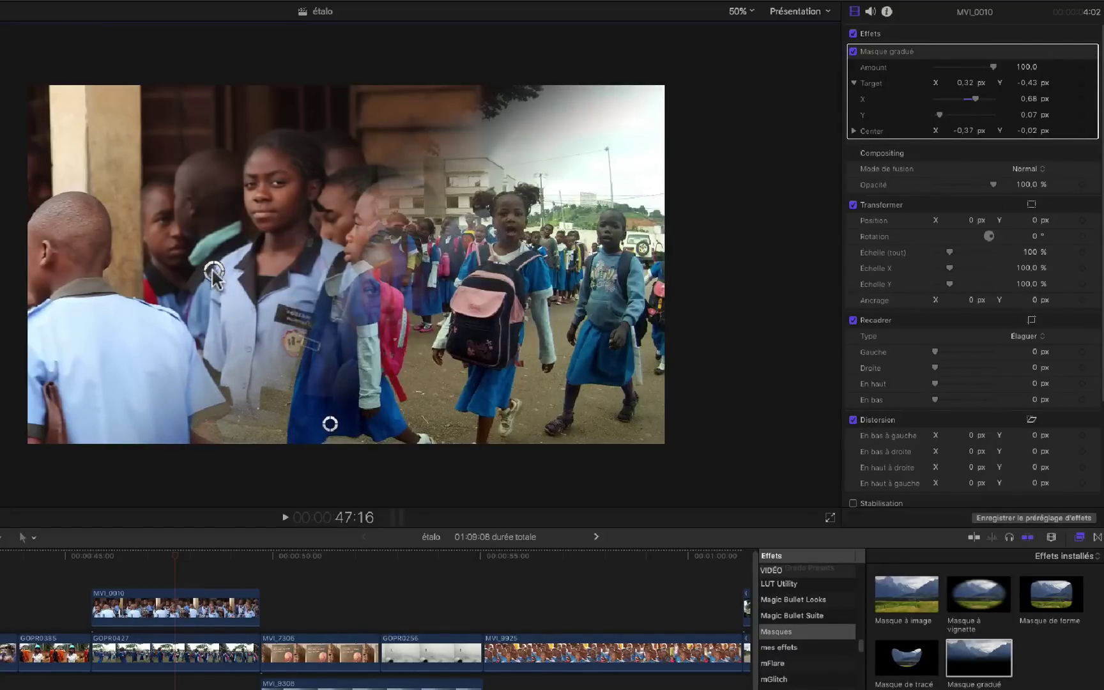
left_click_drag(214, 271, 214, 207)
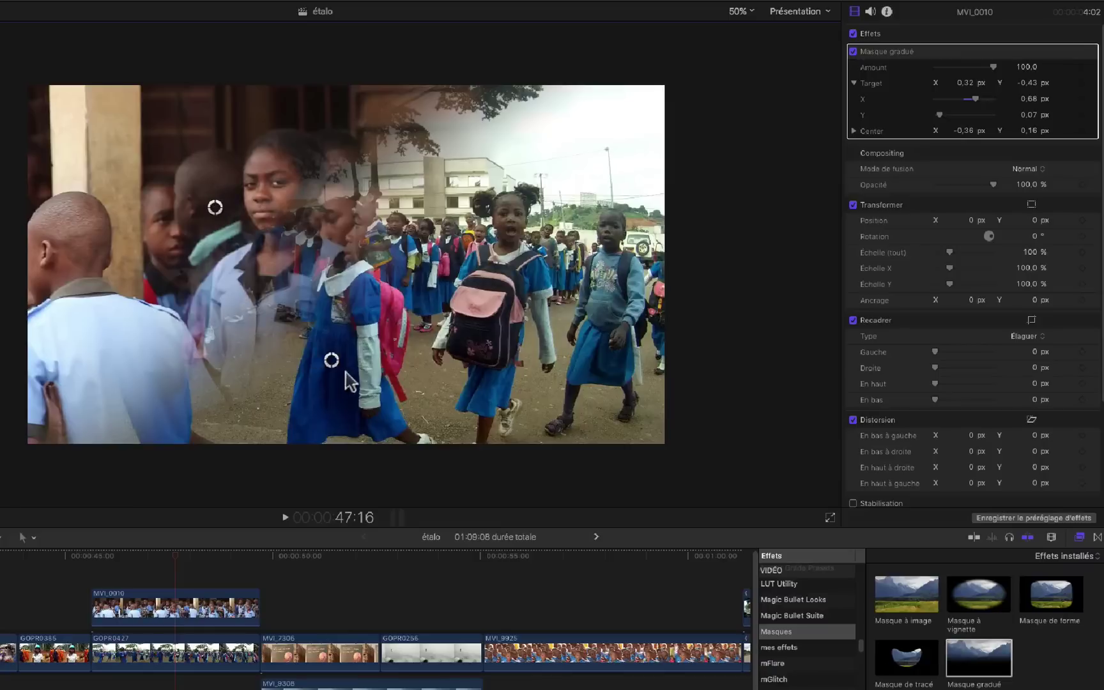
left_click_drag(332, 361, 412, 357)
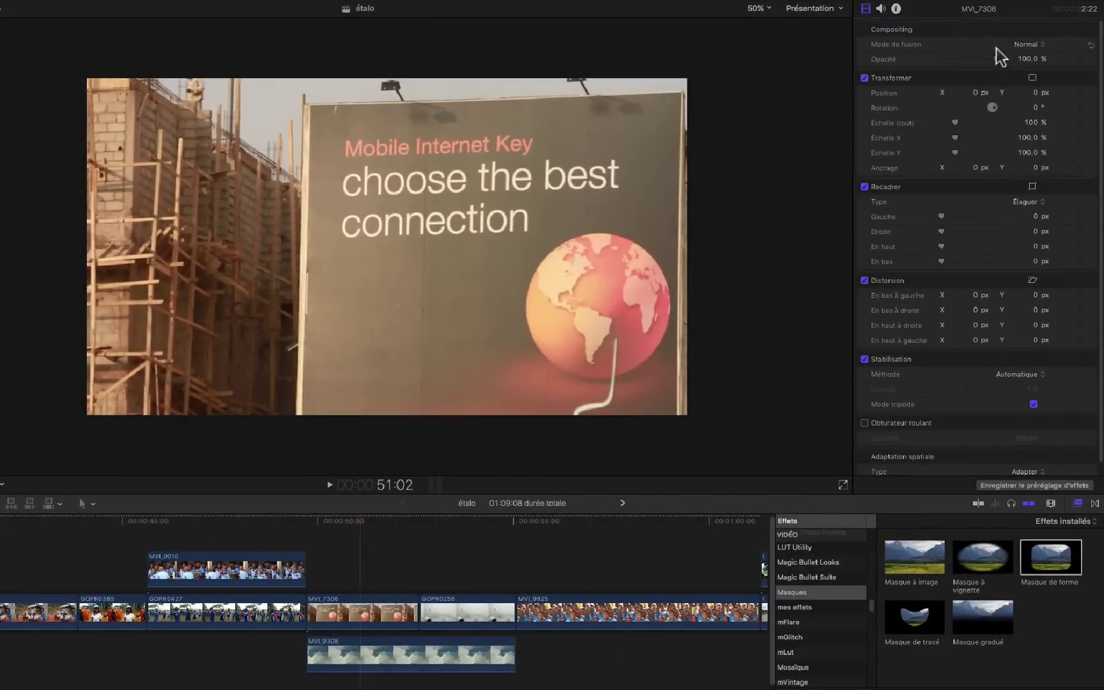
- Apply the Masque de forme effect to clip MVI_7306, above cloud clip MVI_9308, and invert the mask
left_click(416, 666)
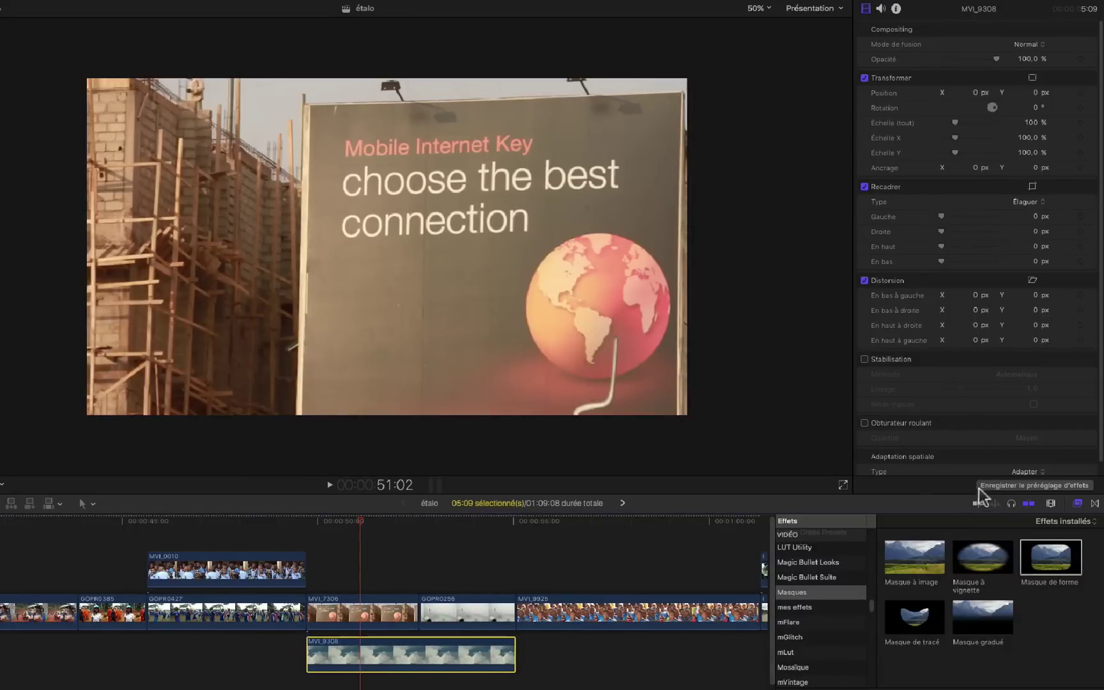
left_click_drag(1048, 557, 367, 613)
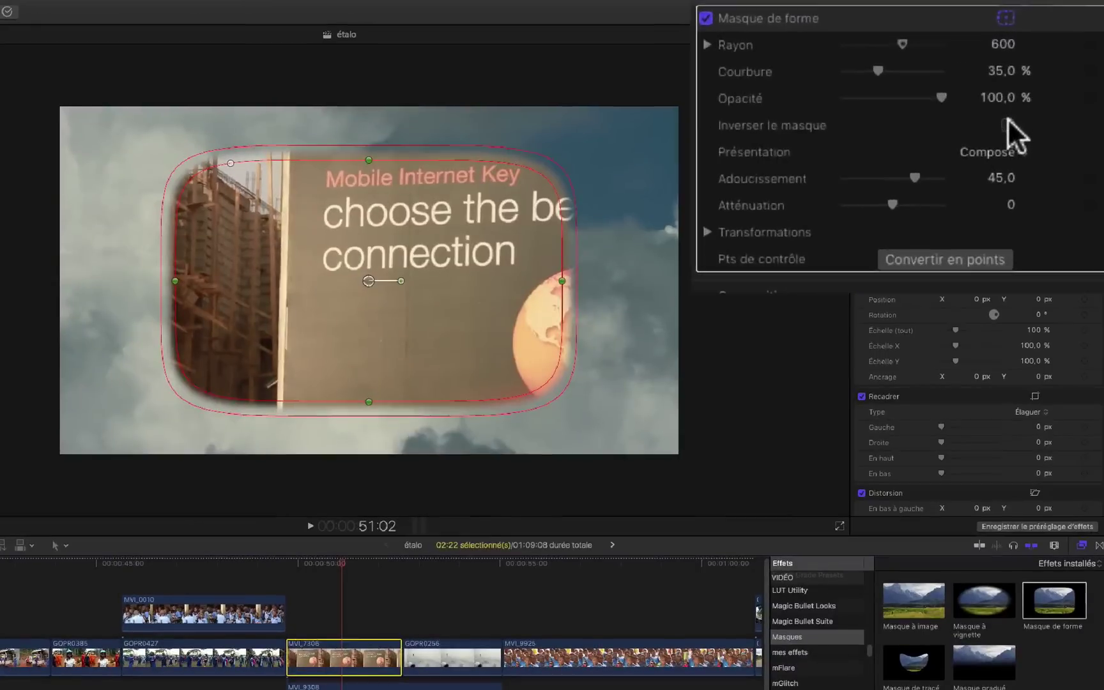
left_click(1007, 126)
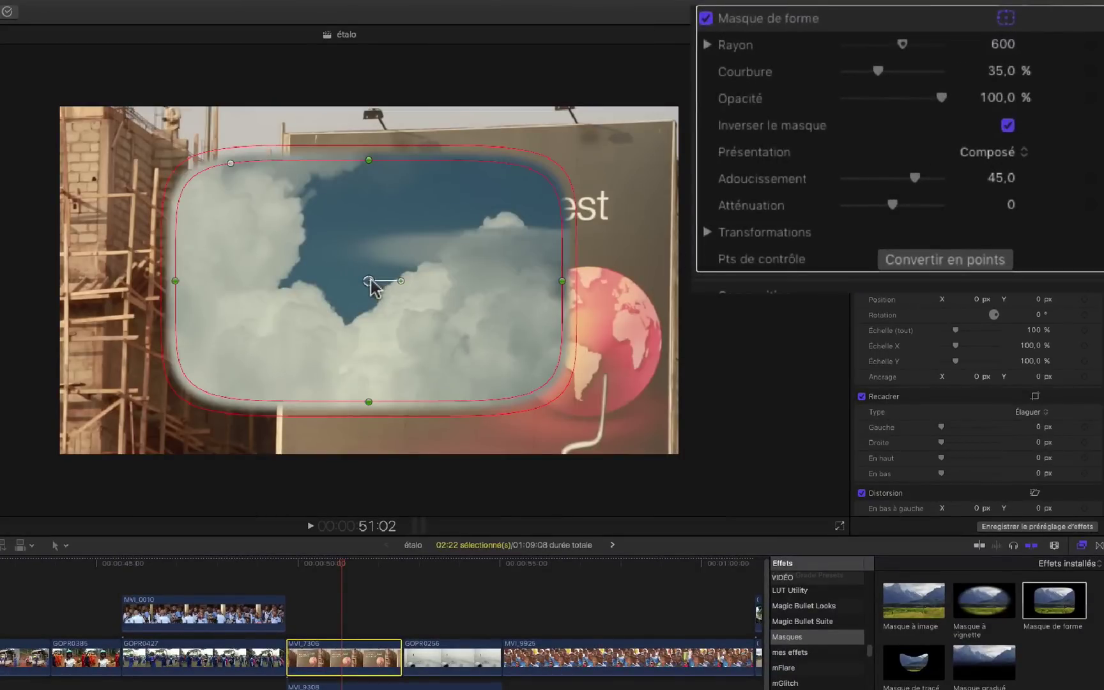
- Fit the shape mask over the billboard as a rectangle, with curvature 0 % and edge softness about -1.7
left_click_drag(370, 281, 482, 279)
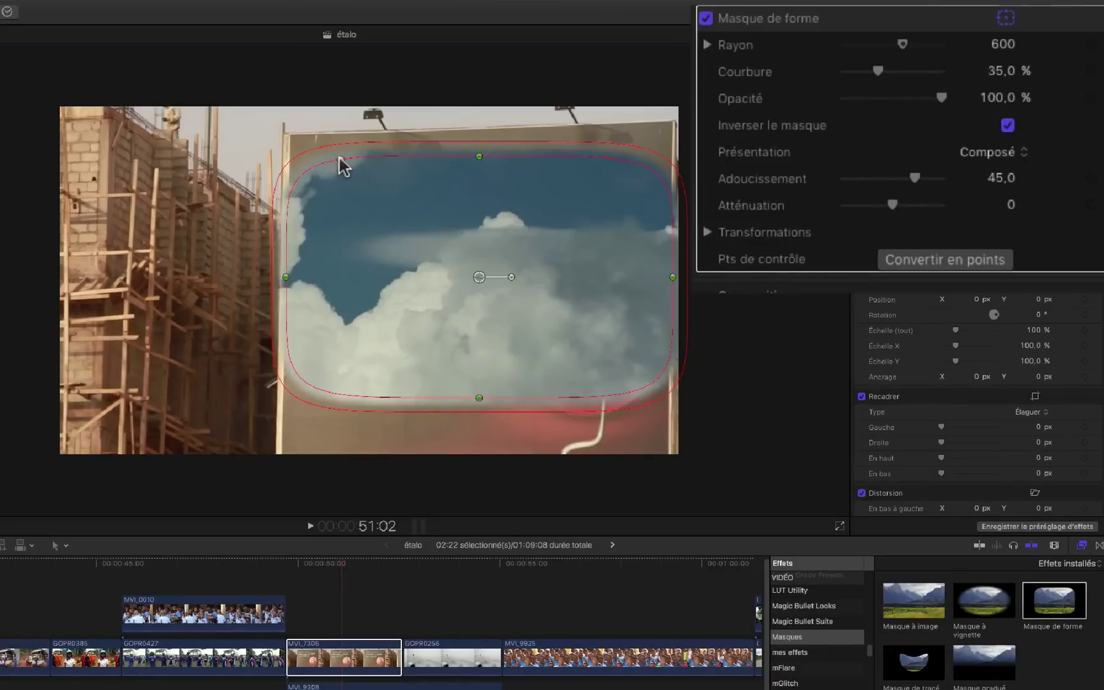
left_click_drag(341, 159, 237, 153)
left_click_drag(484, 156, 481, 131)
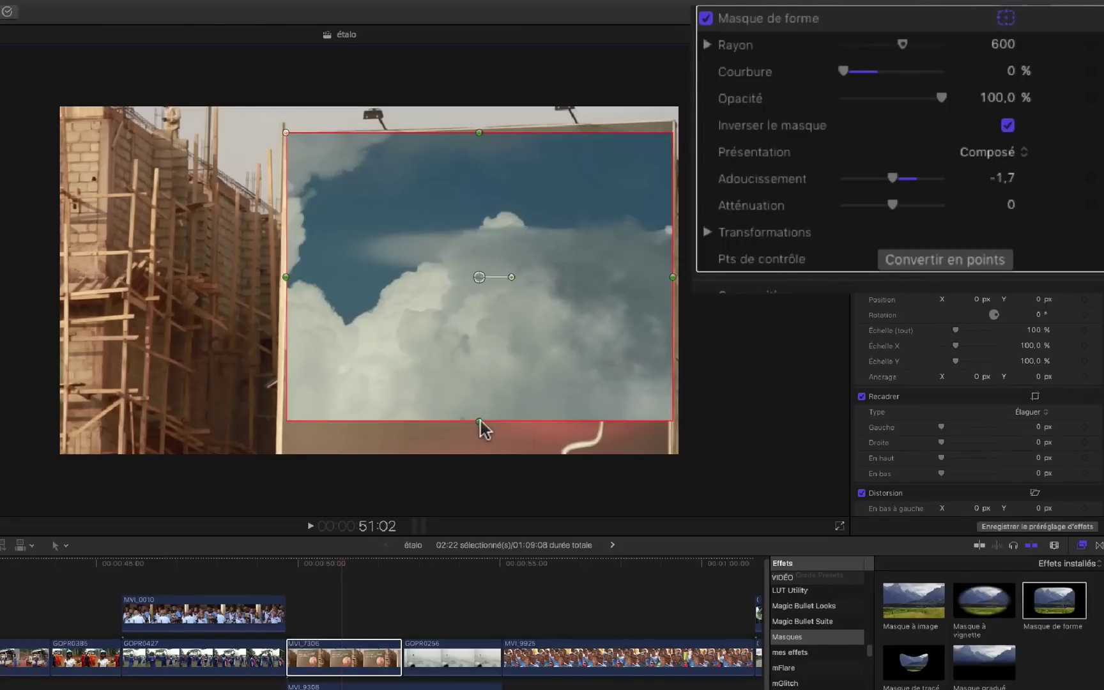
left_click_drag(481, 424, 483, 442)
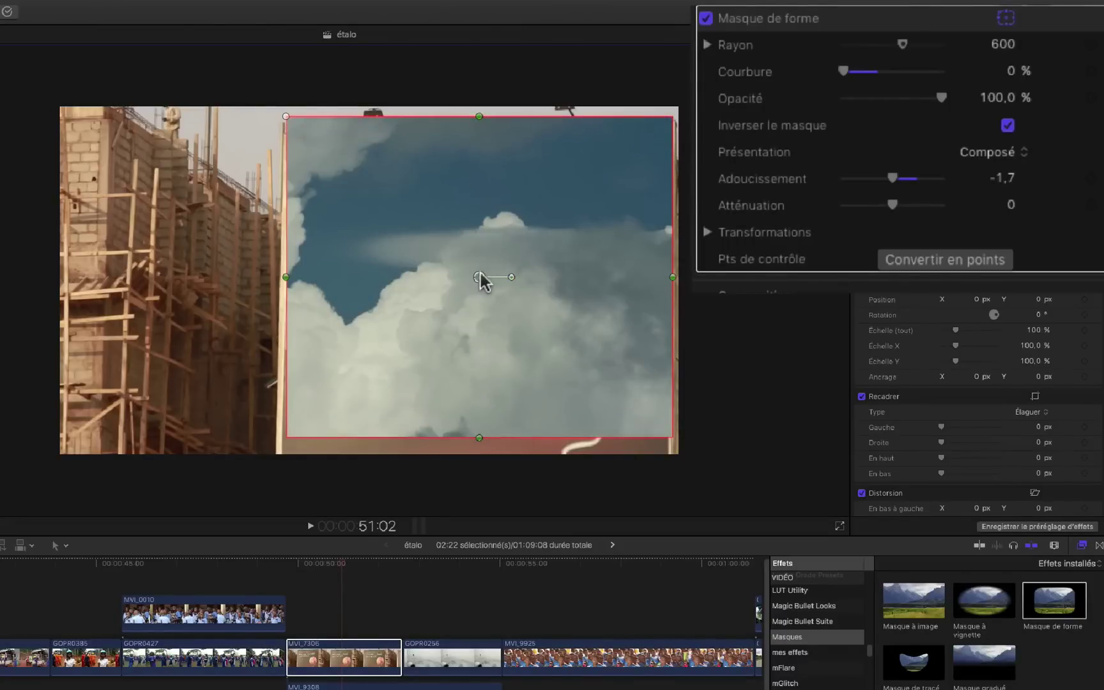
left_click_drag(480, 275, 481, 293)
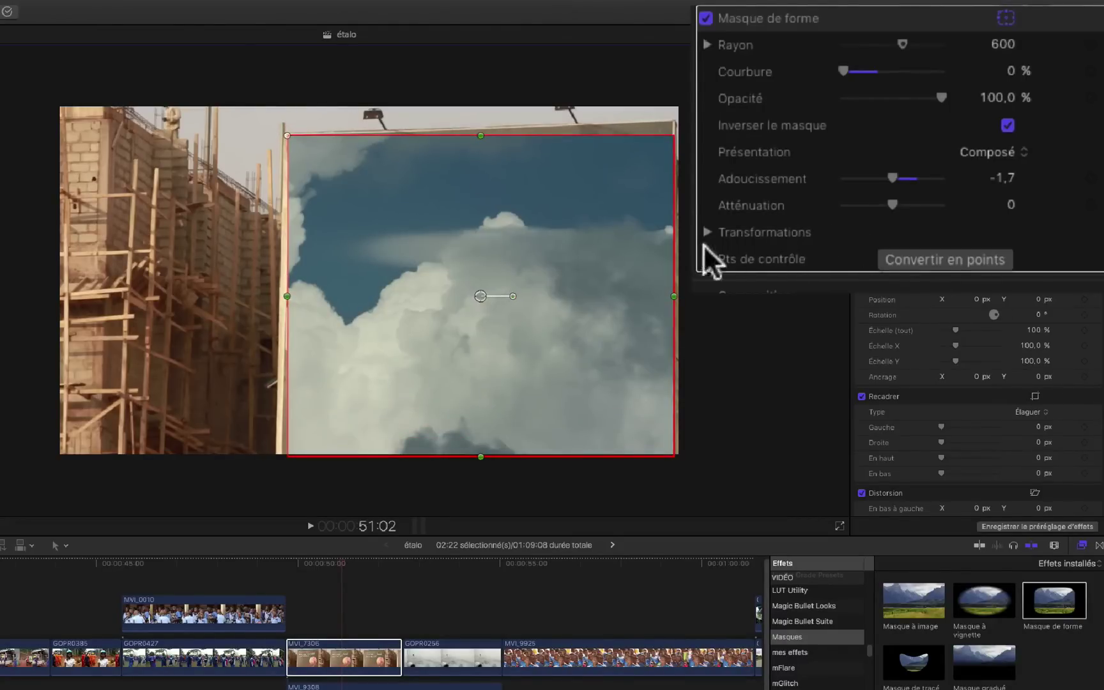
- Convert the shape mask to control points and align its two upper corners and lower-right corner with the billboard's corners
left_click(916, 258)
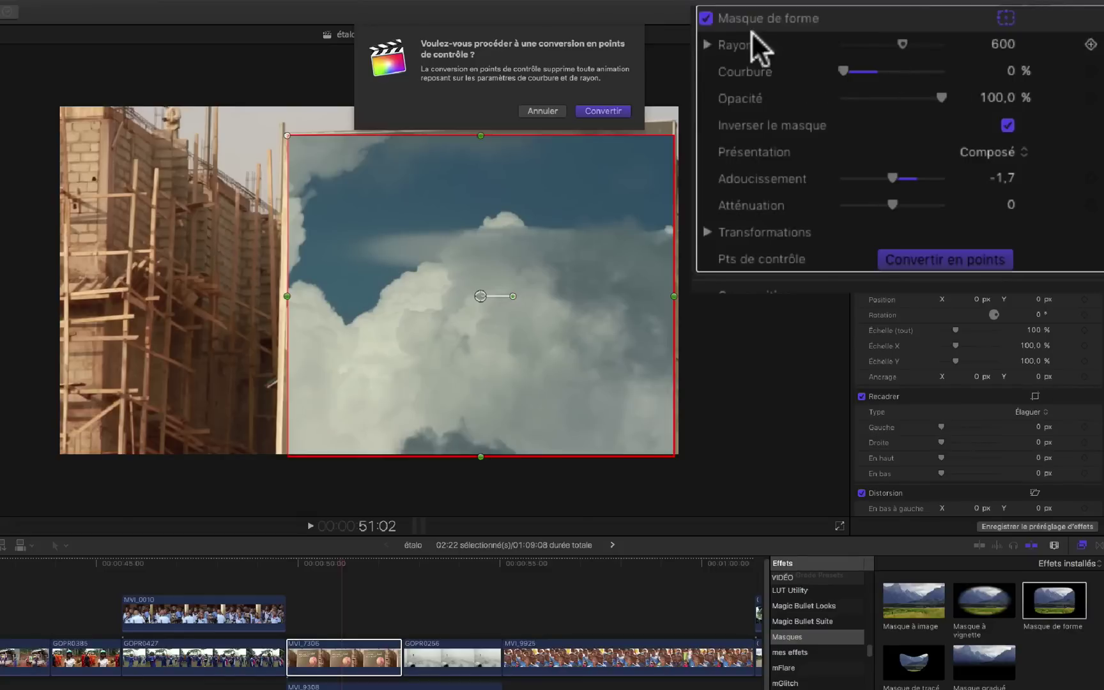
left_click(616, 111)
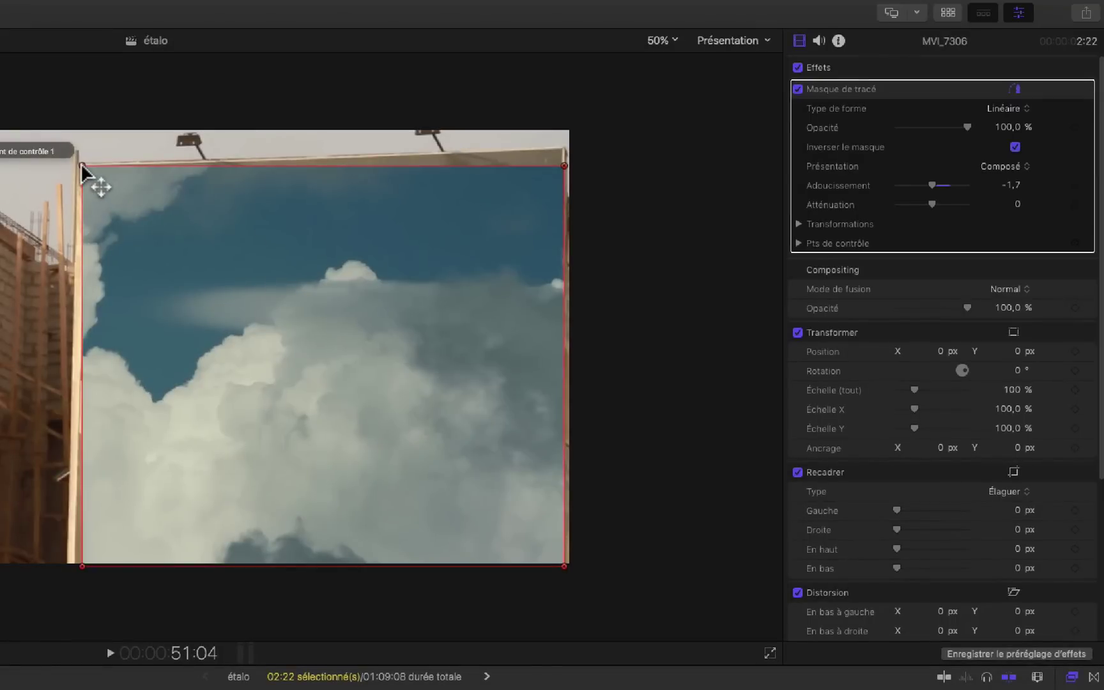
left_click_drag(82, 163, 77, 161)
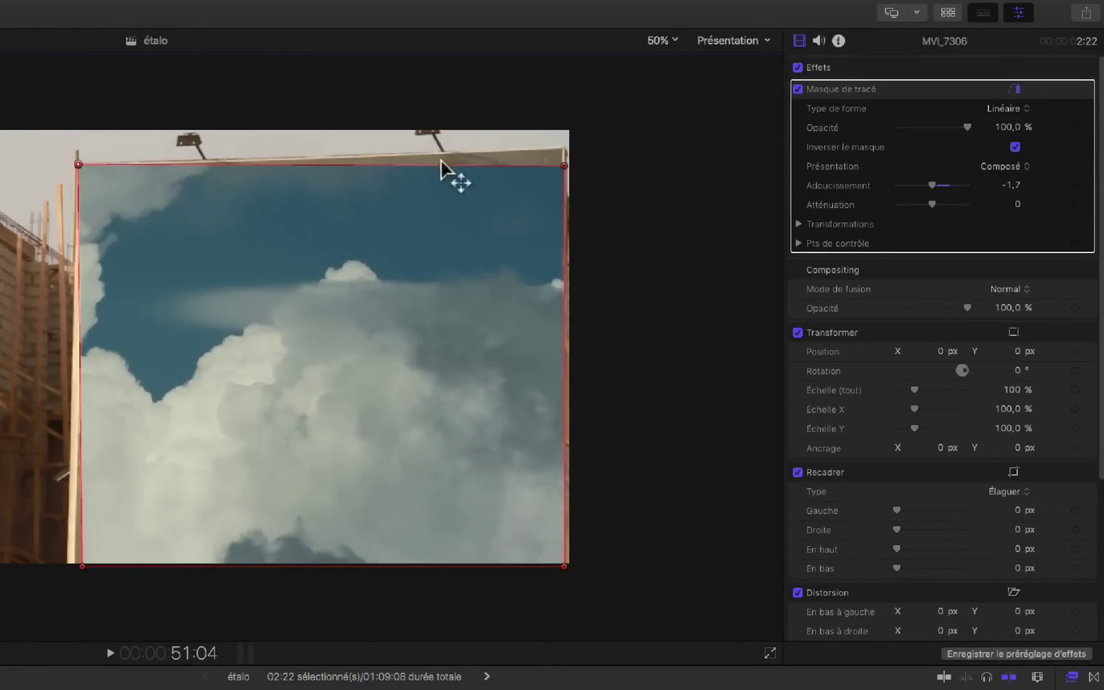
left_click_drag(564, 166, 563, 148)
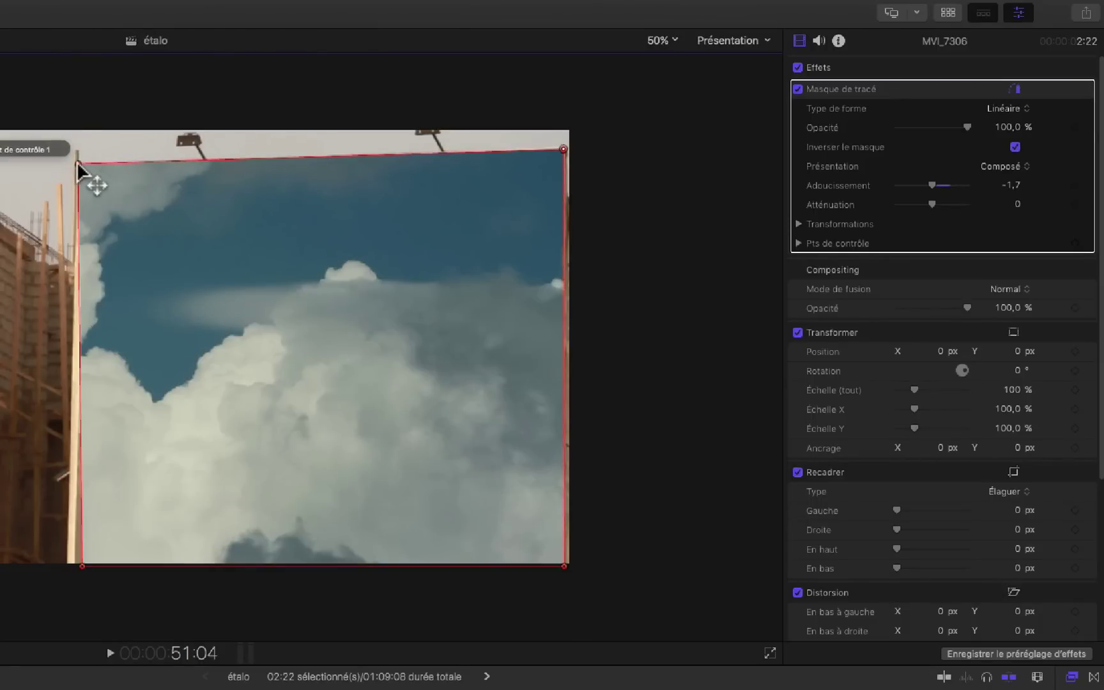
left_click_drag(78, 164, 85, 161)
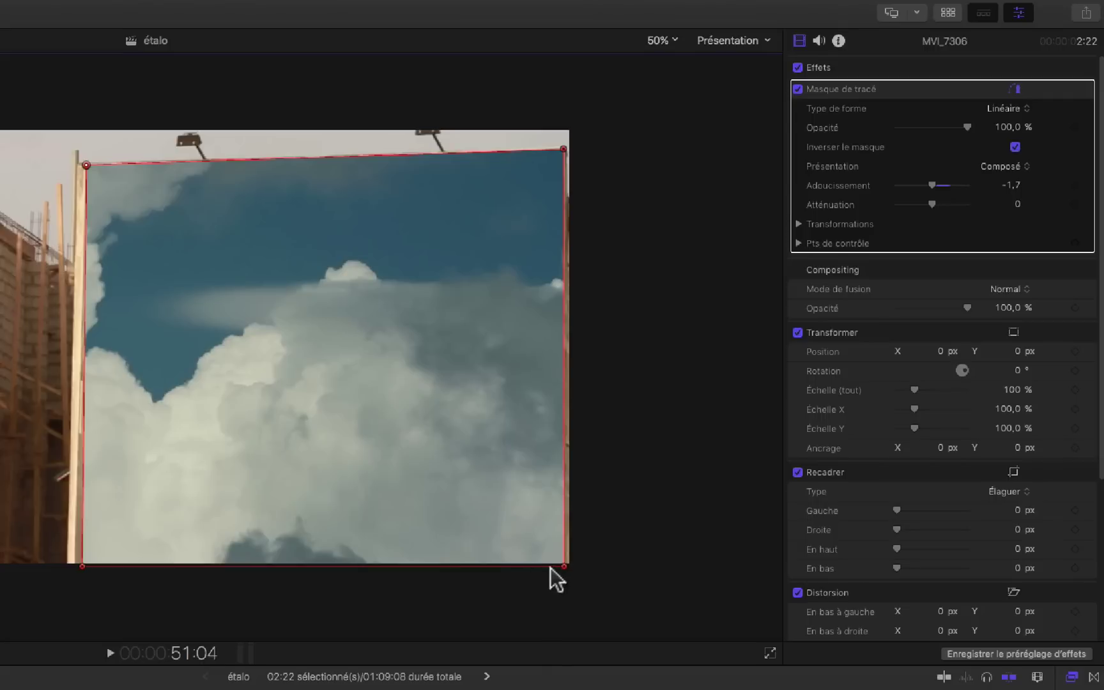
left_click_drag(563, 566, 561, 563)
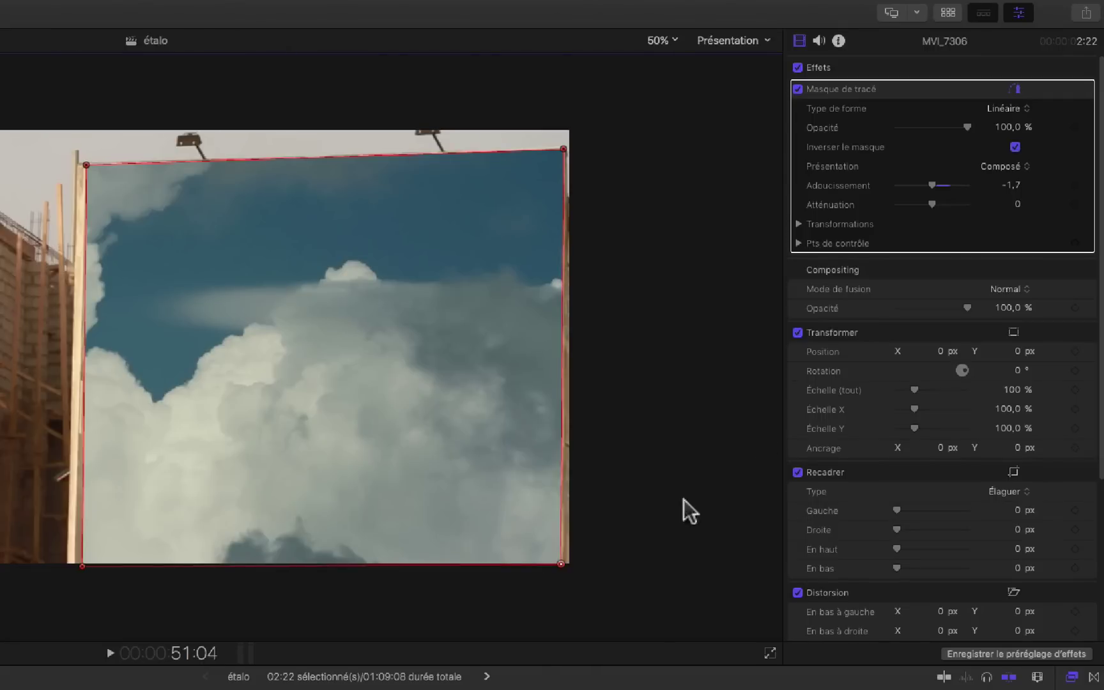
- Set the mask's Présentation to Original and refine its lower-right and upper-right control points along the billboard's edge
left_click(1021, 165)
left_click(1021, 153)
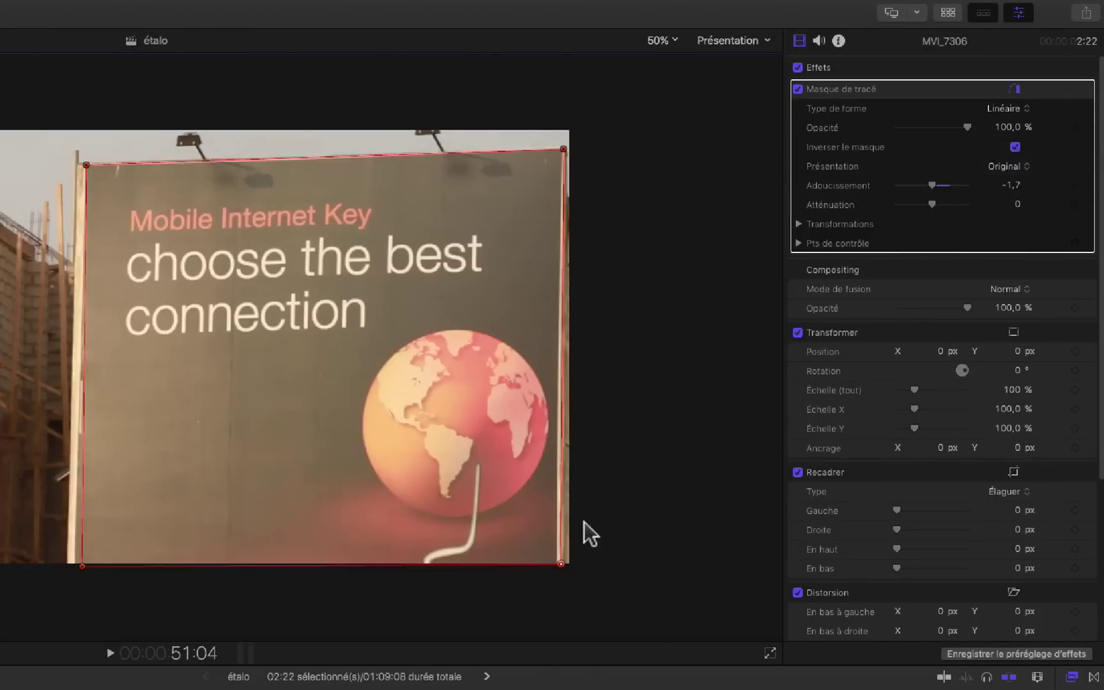
left_click_drag(554, 563, 555, 565)
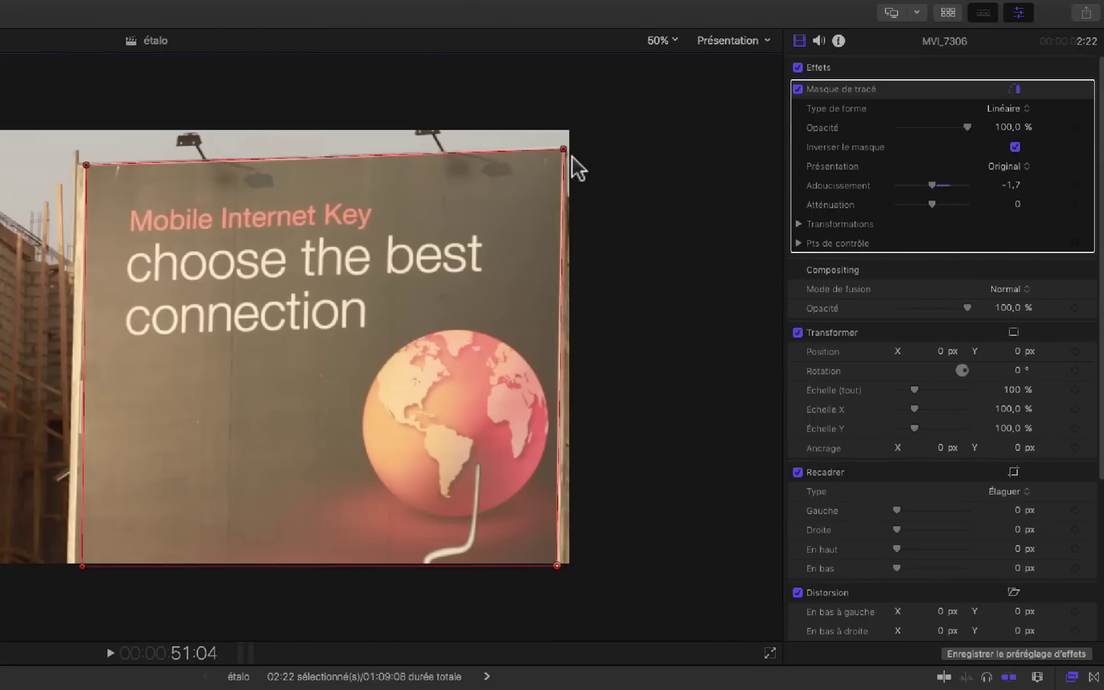
left_click_drag(563, 149, 562, 150)
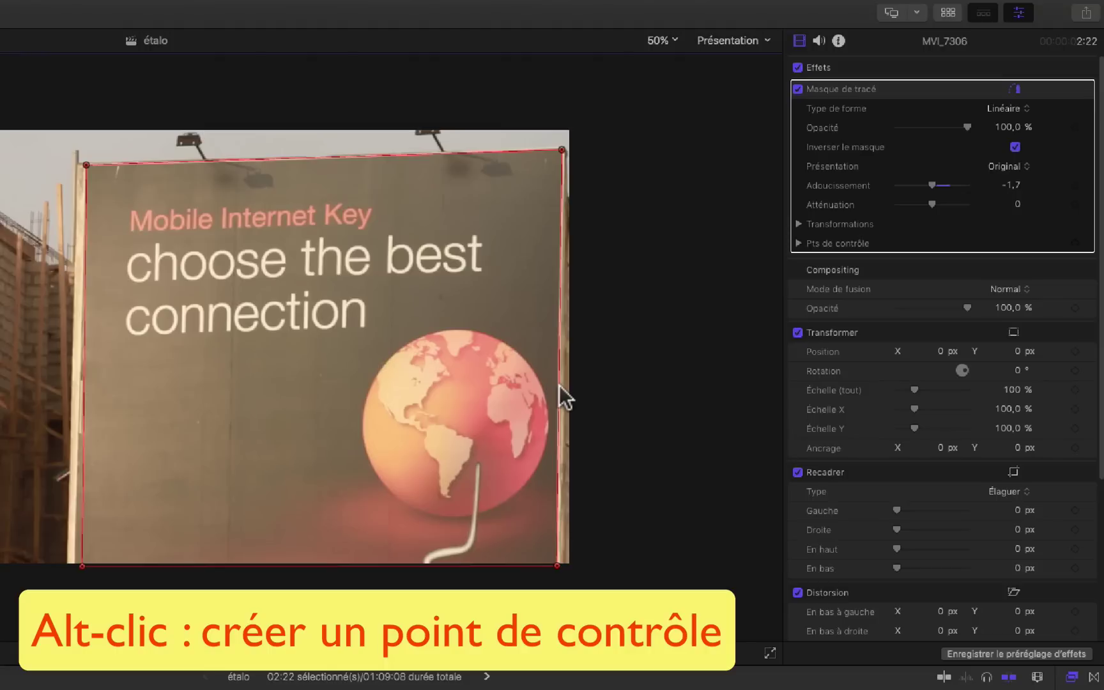
- Add a control point midway along the mask's right edge and move the lower-left control point out to the billboard's corner
left_click(560, 385, "alt")
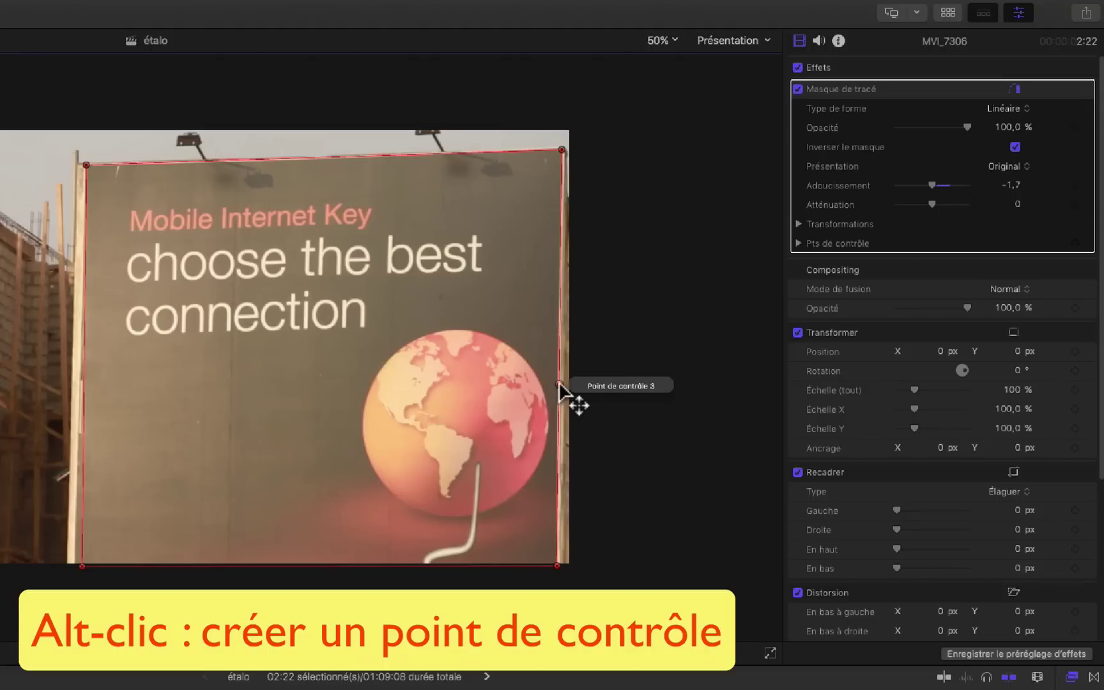
left_click(558, 381)
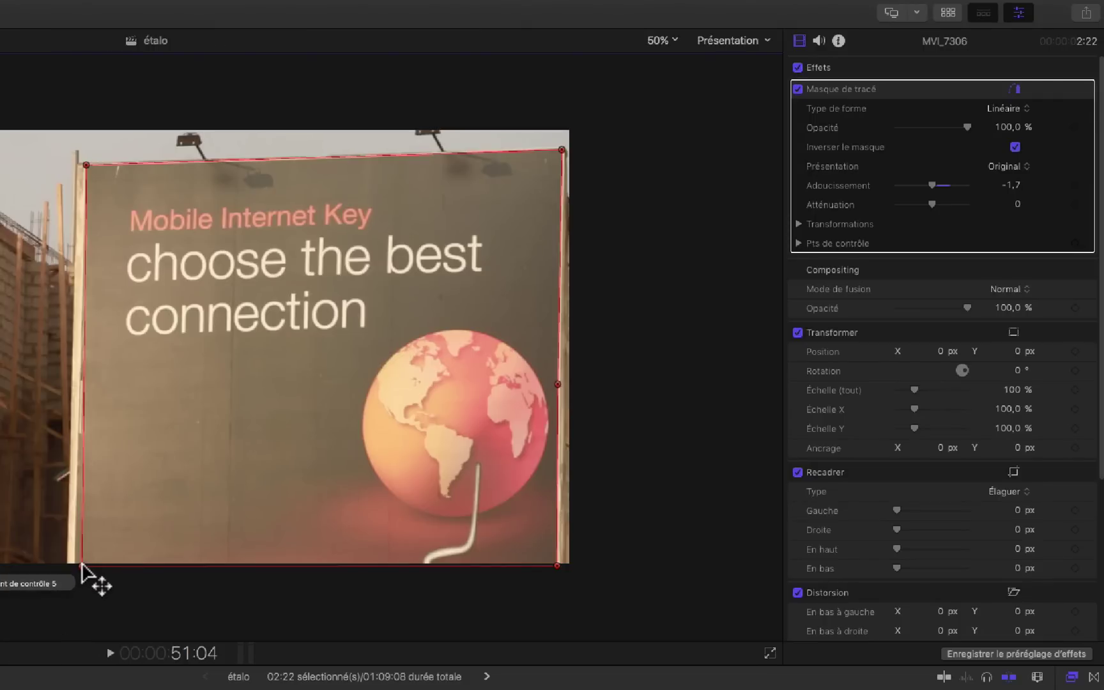
left_click_drag(82, 566, 77, 570)
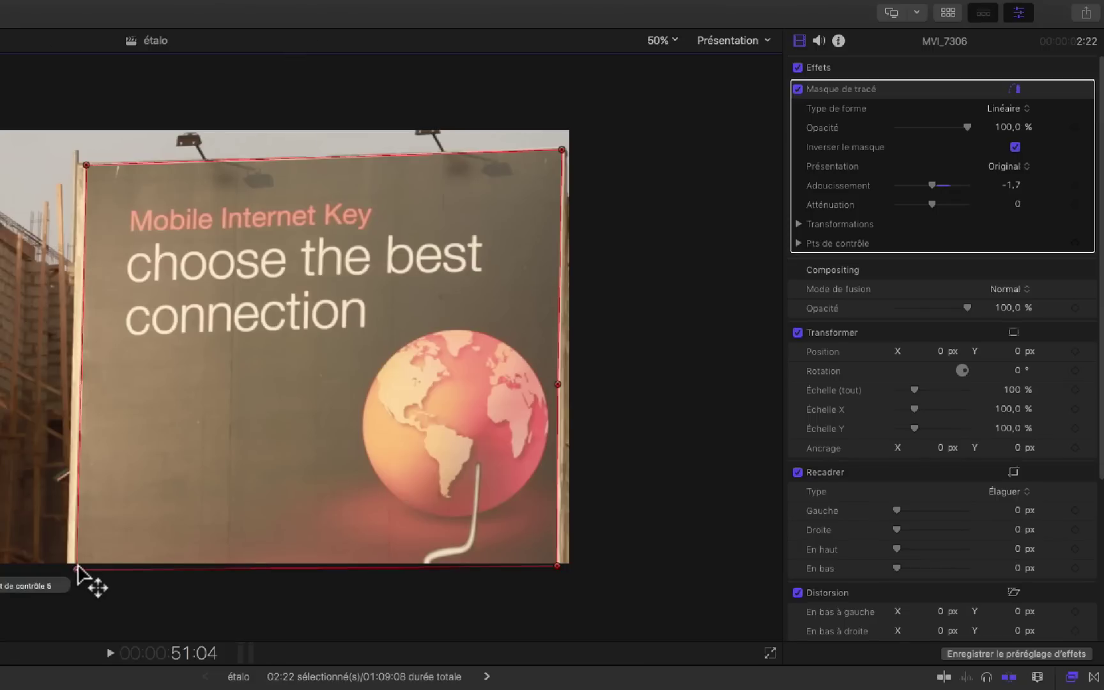
- Set the mask's Présentation to Composé and play back the billboard composite from the start of clip MVI_7306
left_click(1021, 166)
left_click(1022, 183)
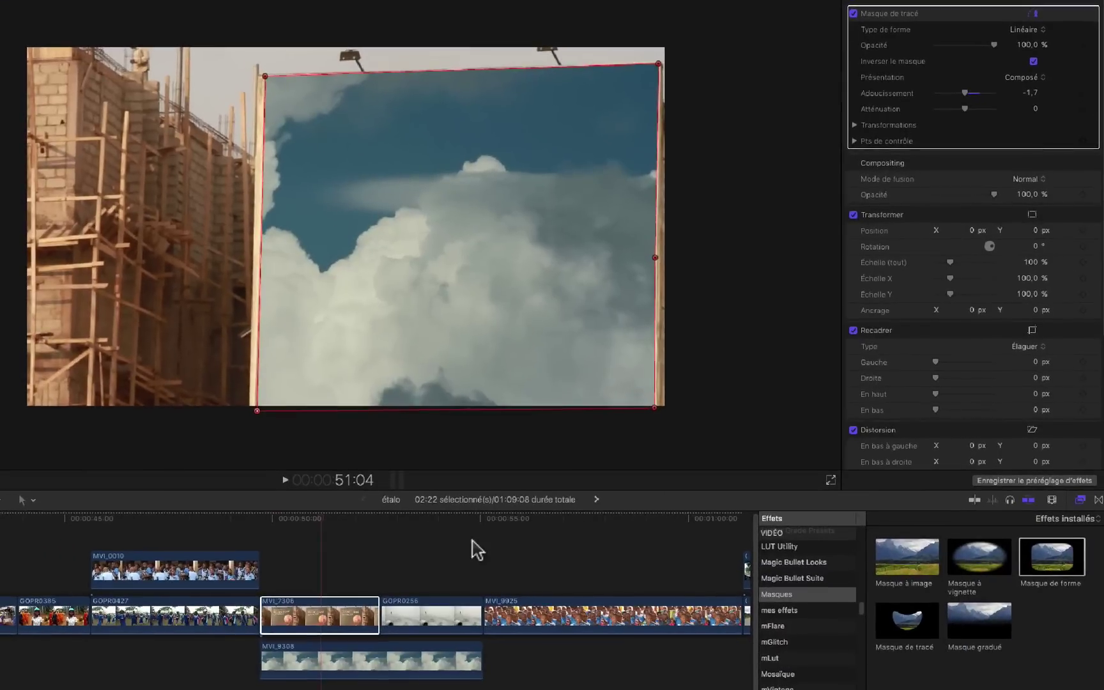
left_click(472, 541)
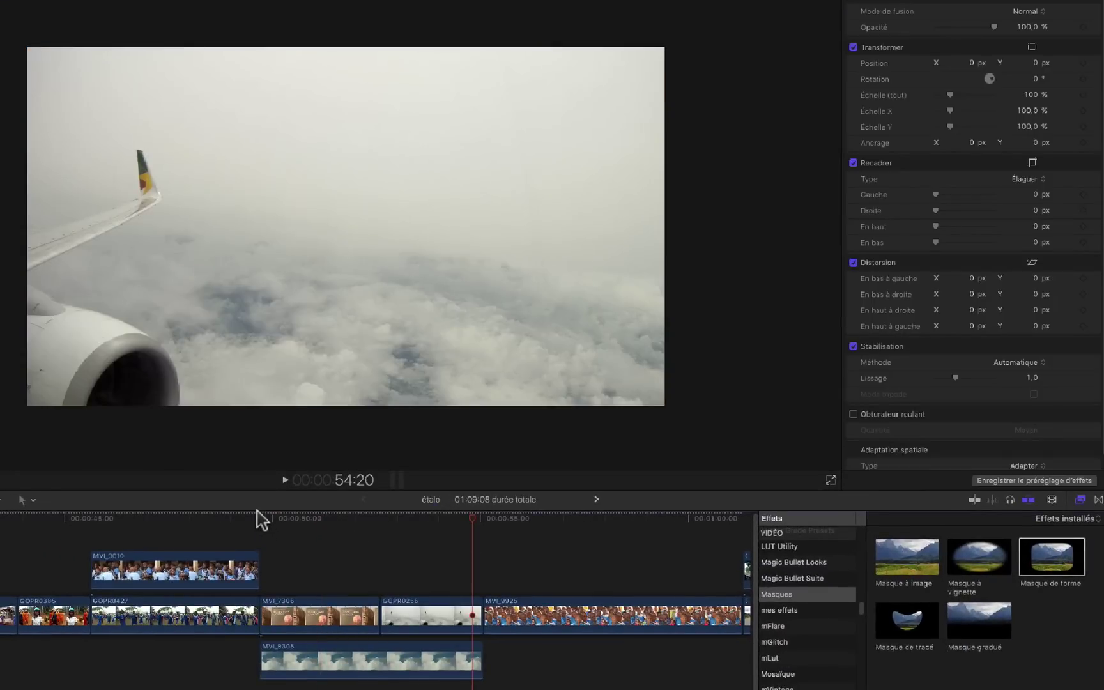
left_click(262, 520)
key("space")
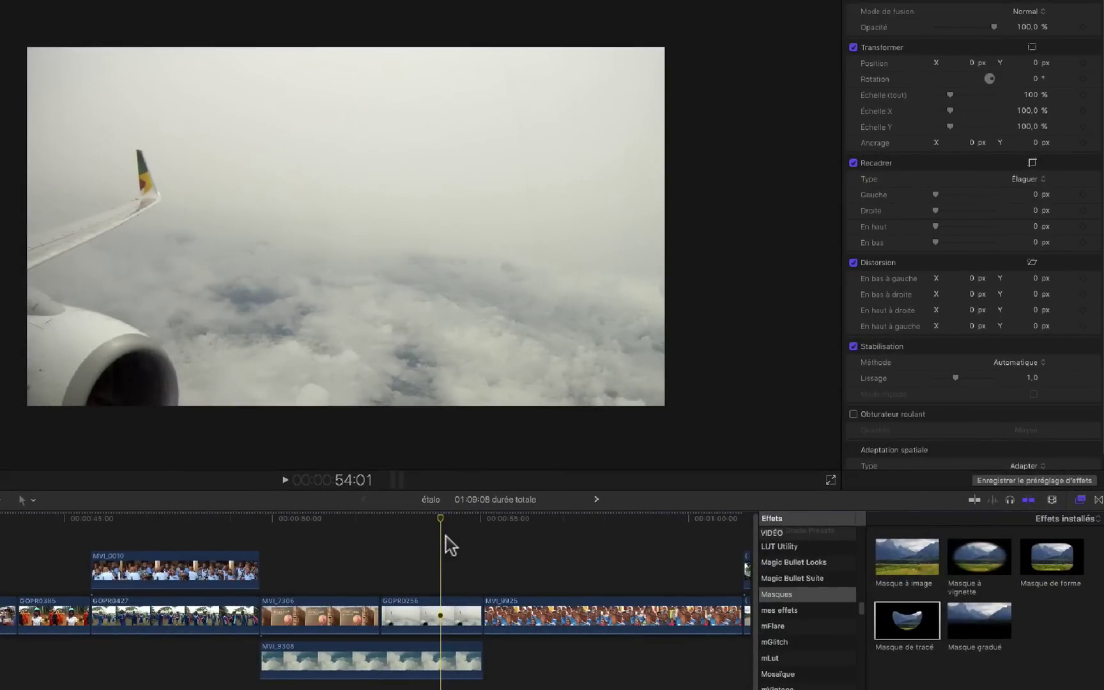
- Apply the Masque de tracé effect to clip GOPR0256 with the Bézier shape type and start its outline at the wing's root
left_click_drag(910, 624, 420, 614)
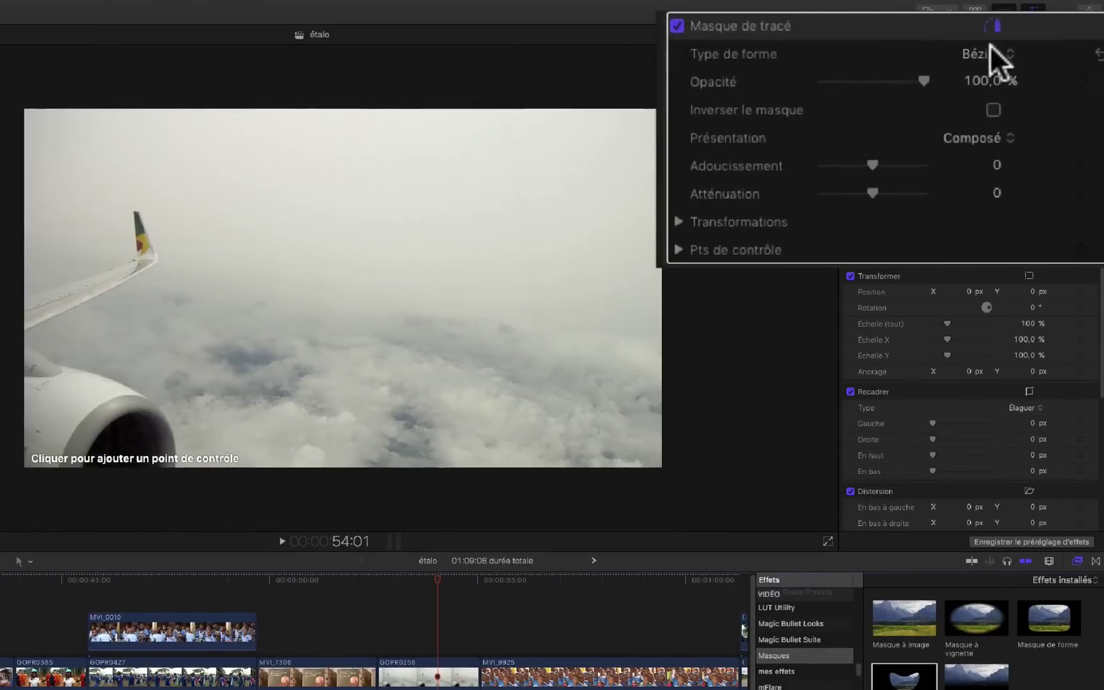
left_click(992, 52)
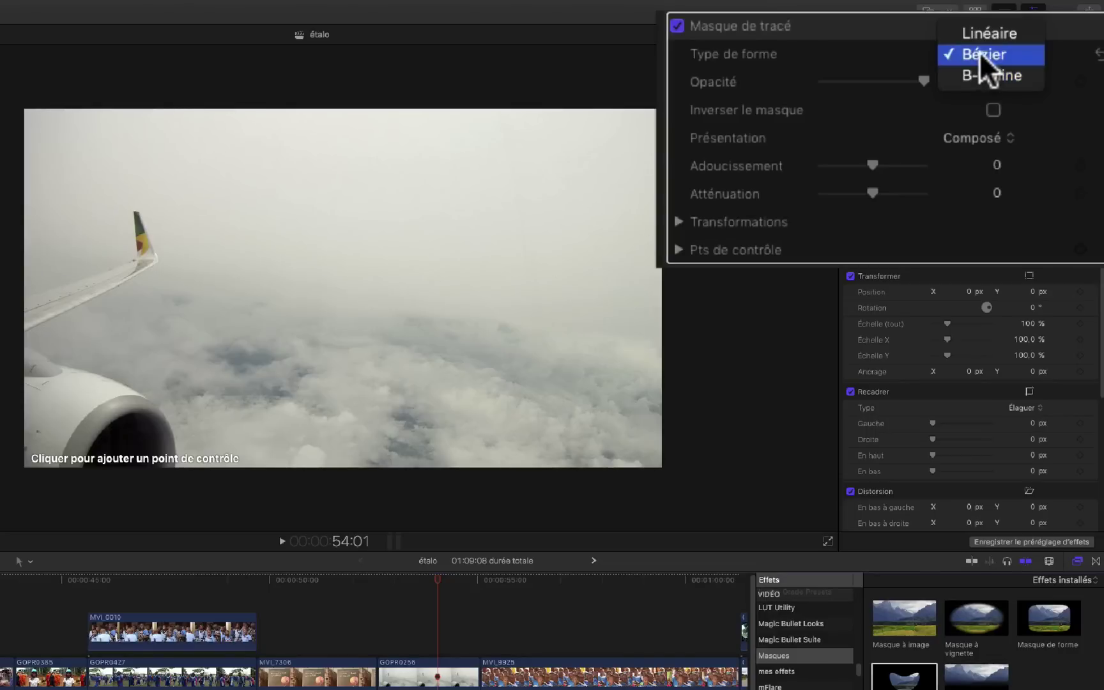
left_click(985, 57)
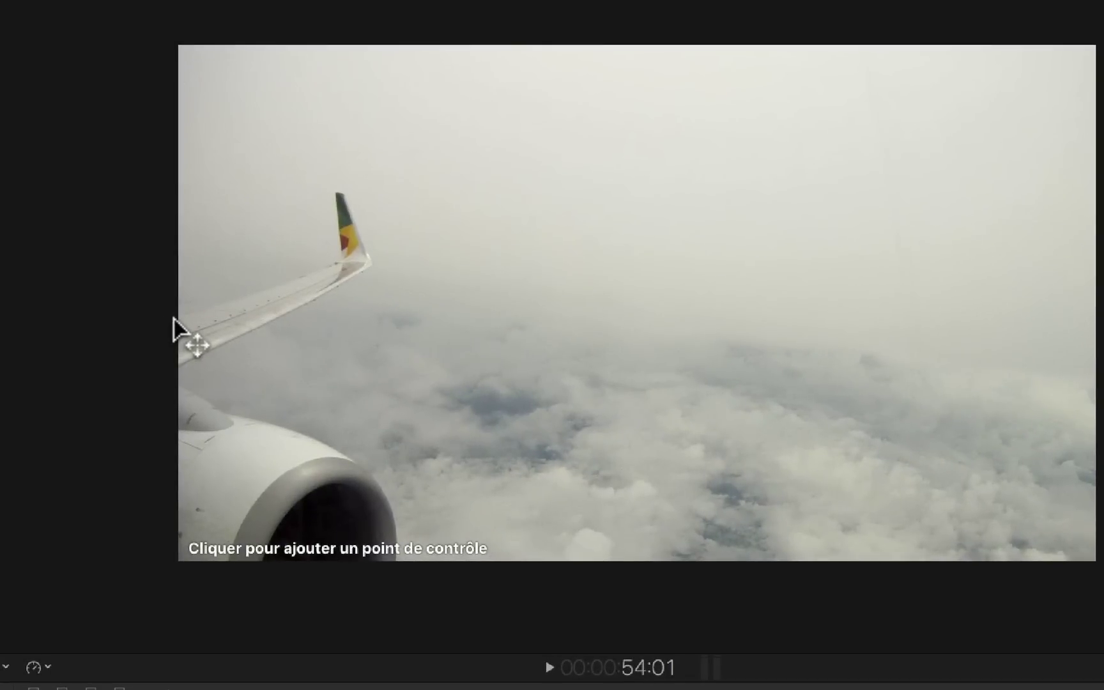
left_click(173, 317)
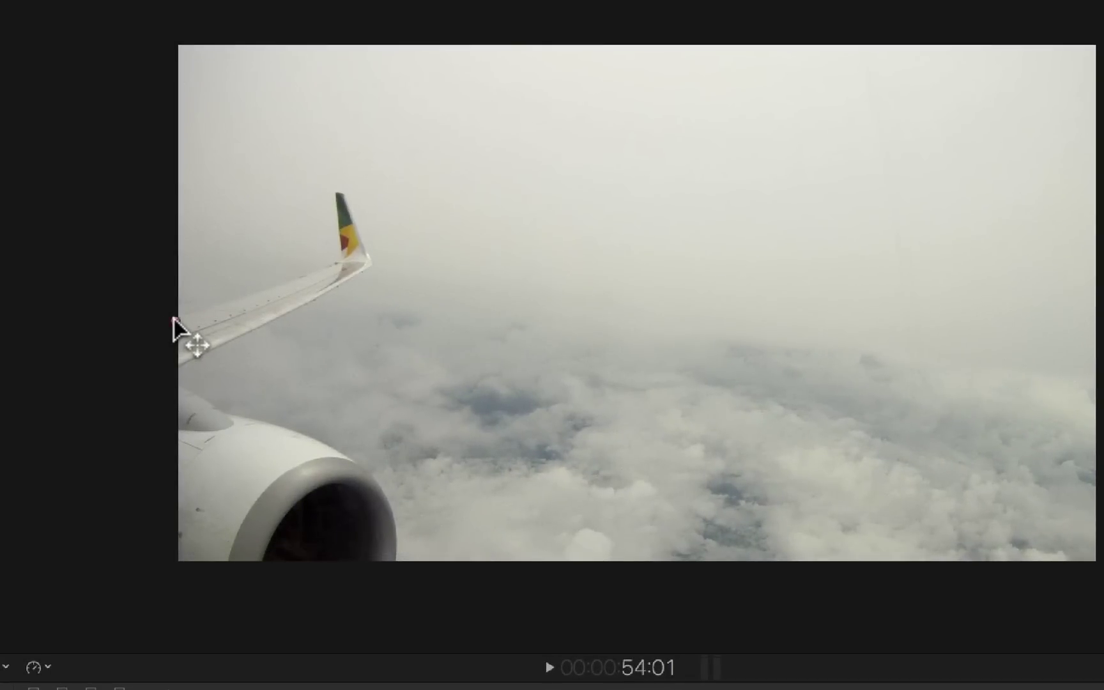
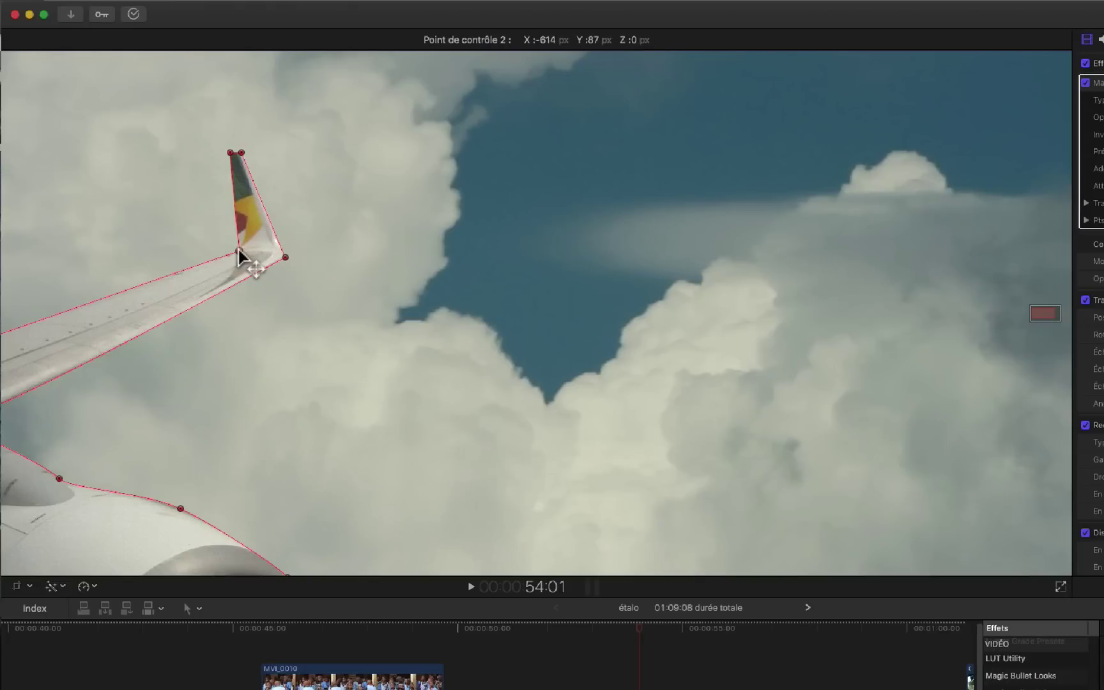
- At 200 % zoom, refine the control point on top of the engine and its Bézier handles to follow the engine's contour
left_click(240, 152)
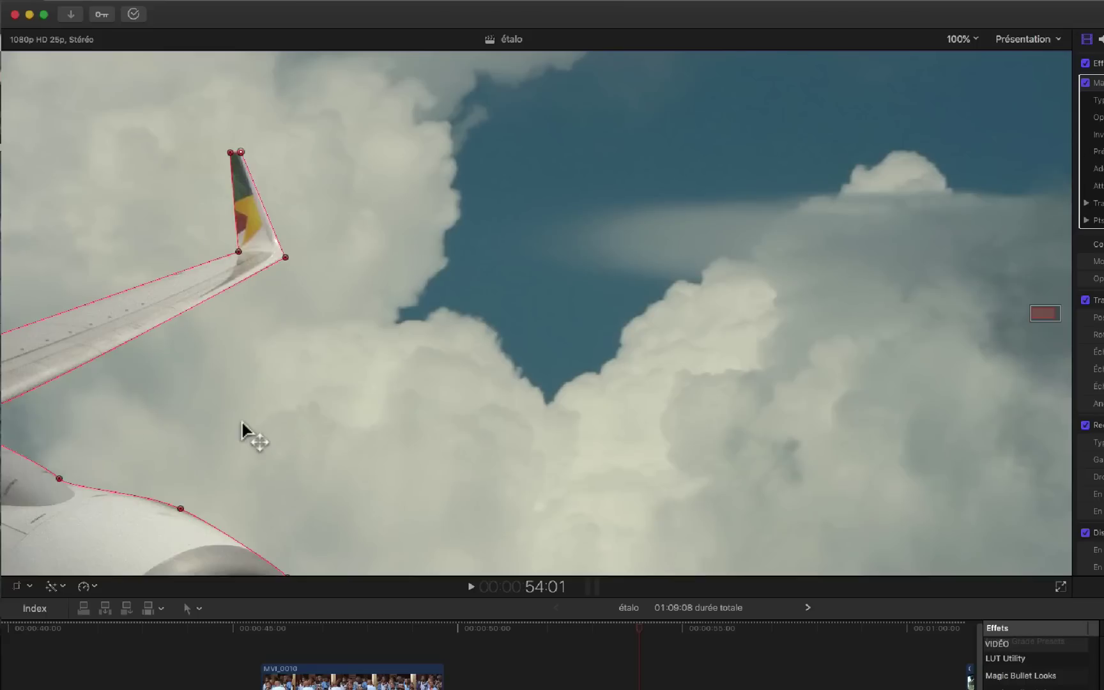
left_click_drag(1043, 316, 1041, 323)
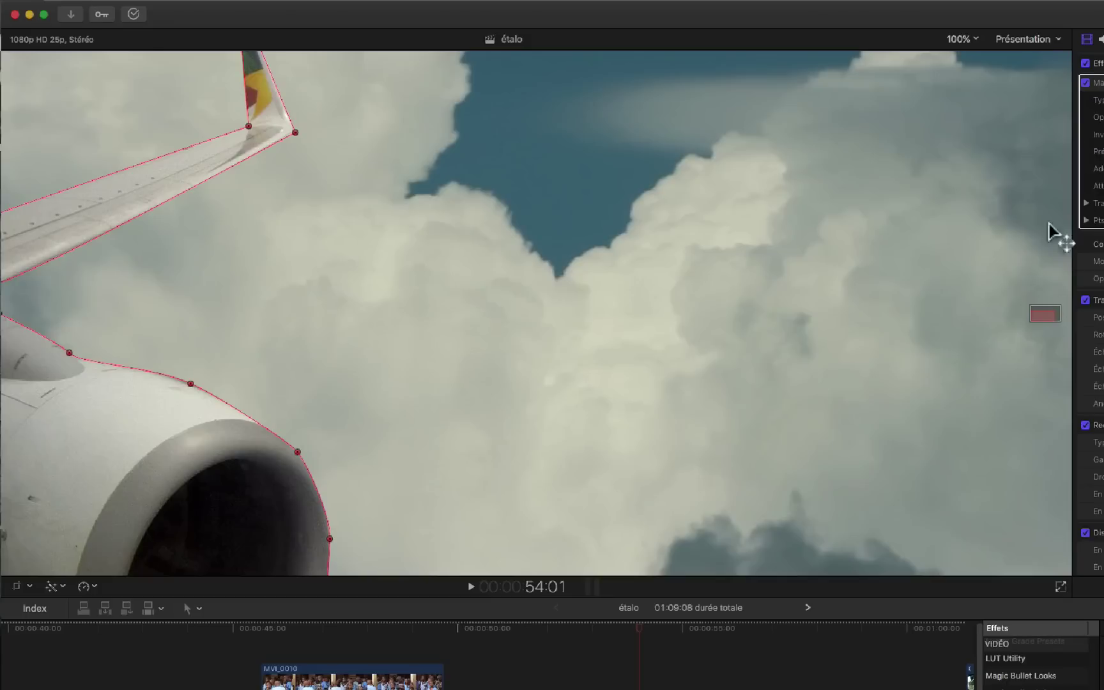
left_click(975, 38)
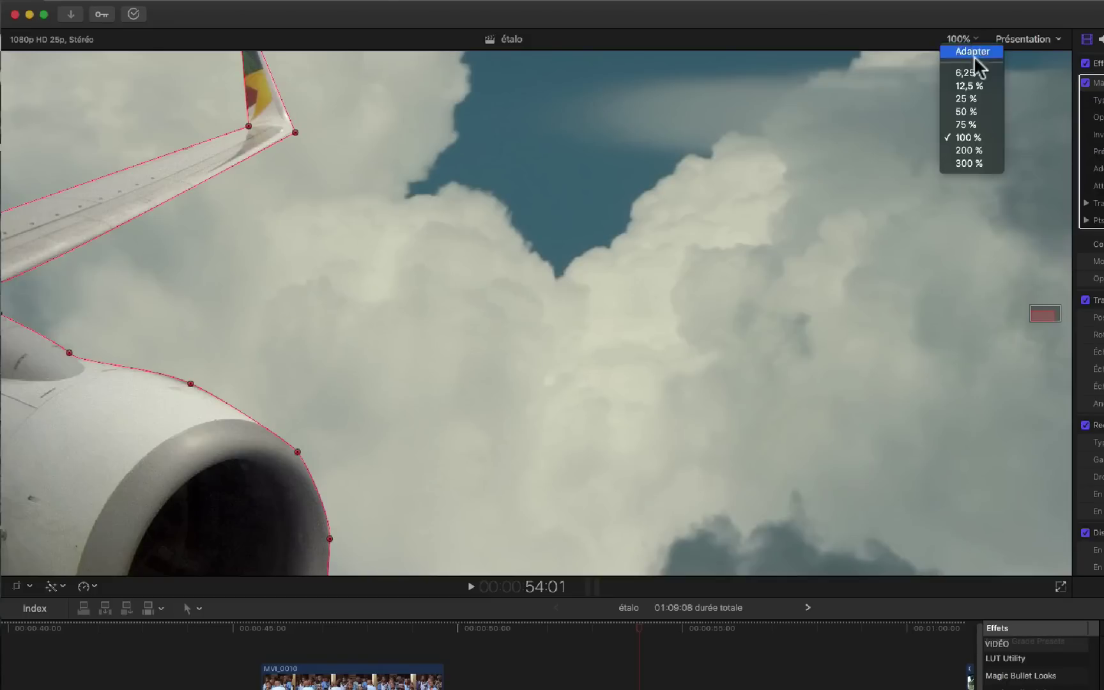
left_click(974, 161)
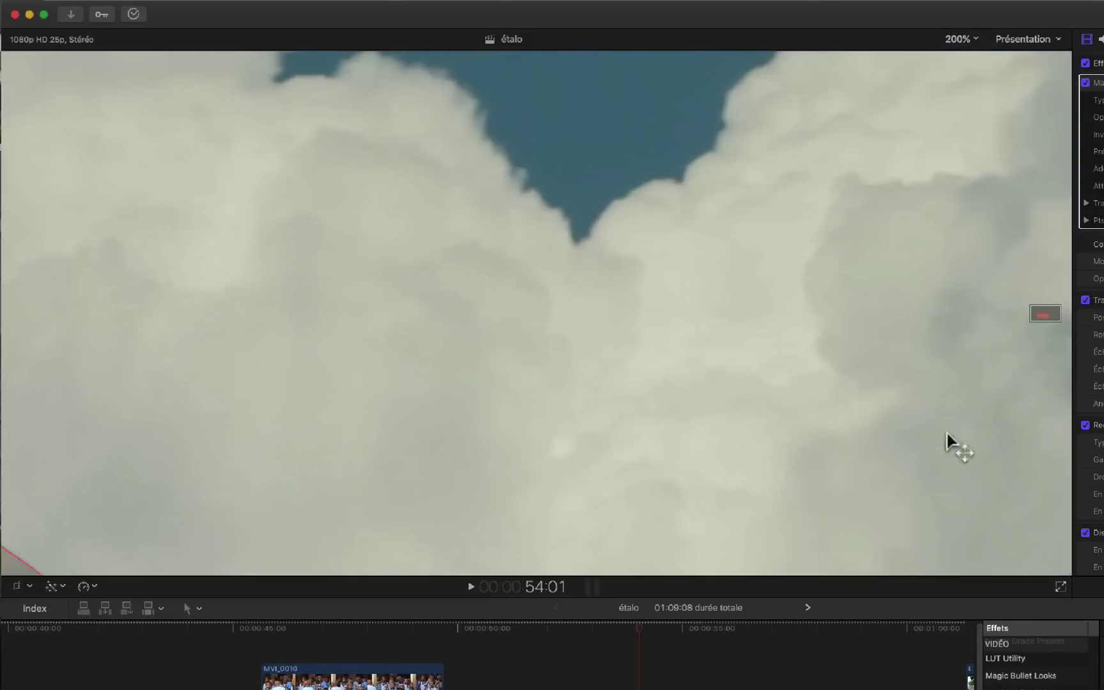
left_click_drag(1042, 313, 1024, 335)
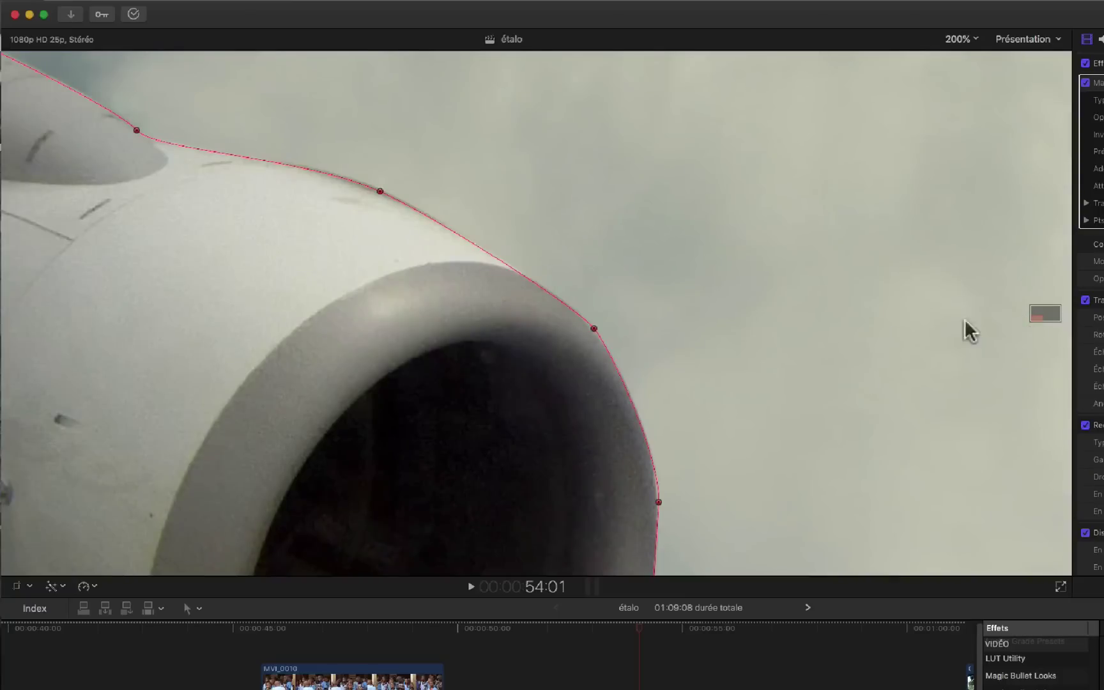
right_click(379, 191)
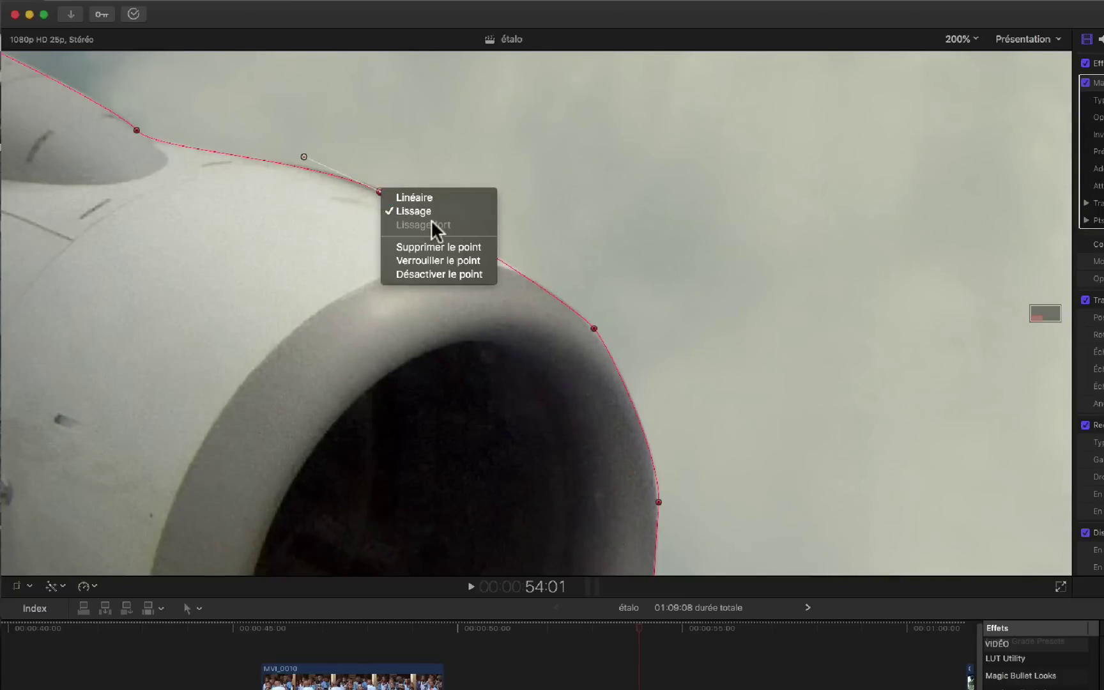
left_click(306, 156)
left_click_drag(302, 153, 322, 164)
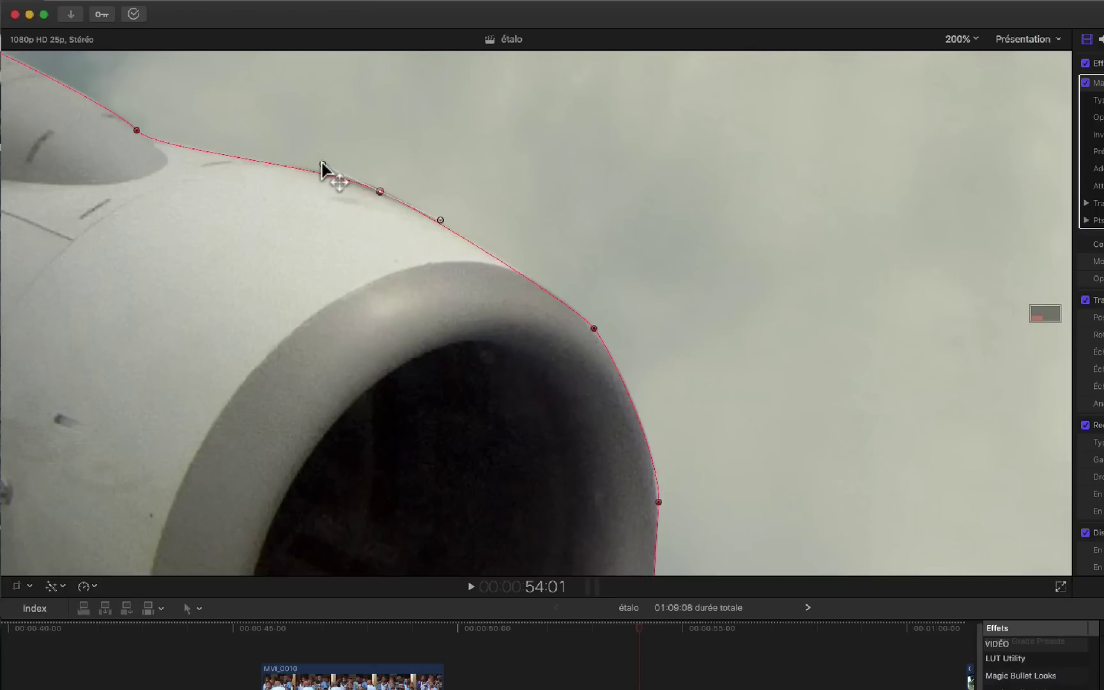
left_click_drag(380, 190, 380, 193)
left_click_drag(441, 223, 443, 224)
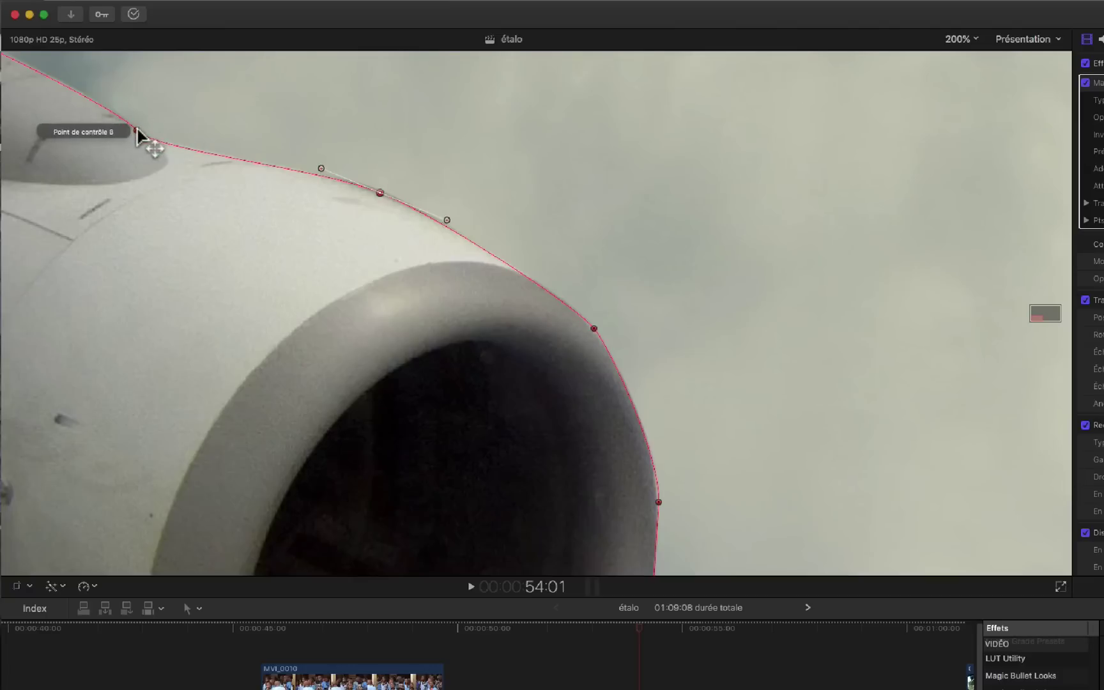
- Move the control point to the junction above the engine, separate its handle, and angle both handles along the aircraft's outline
left_click_drag(137, 130, 152, 139)
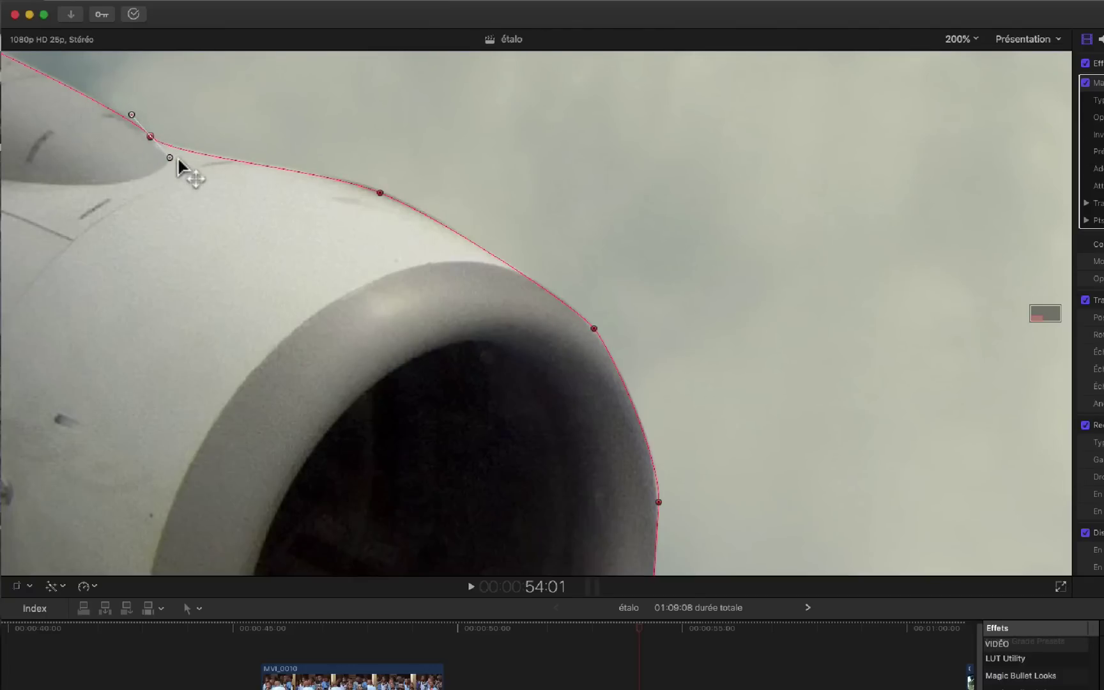
right_click(169, 156)
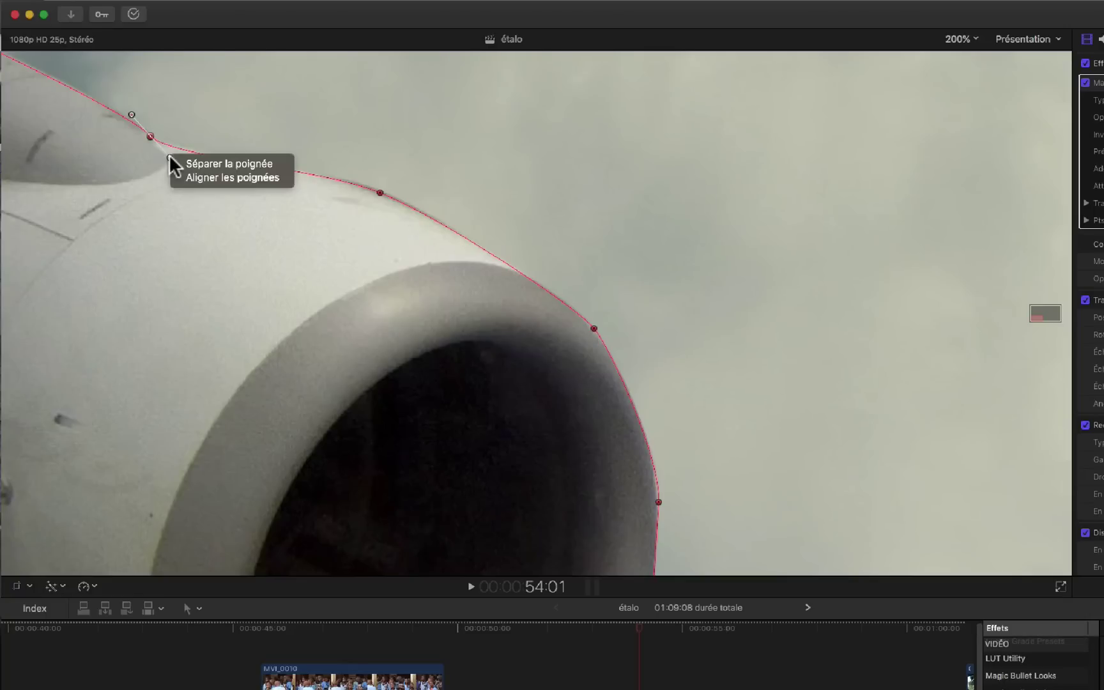
left_click(219, 166)
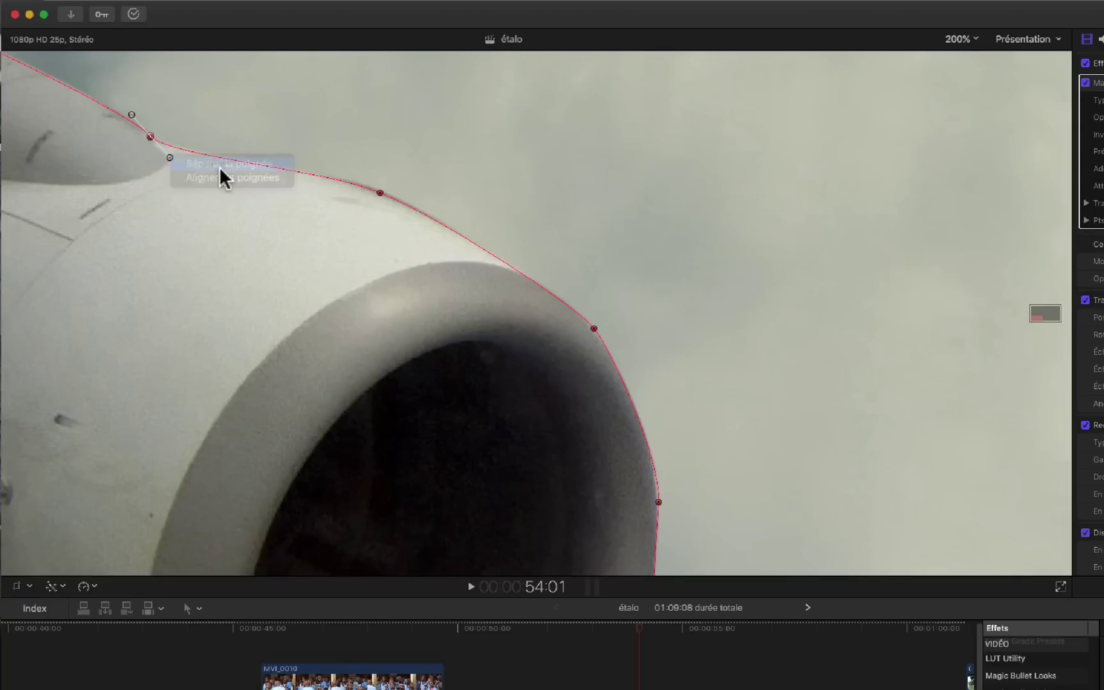
left_click_drag(169, 155, 211, 144)
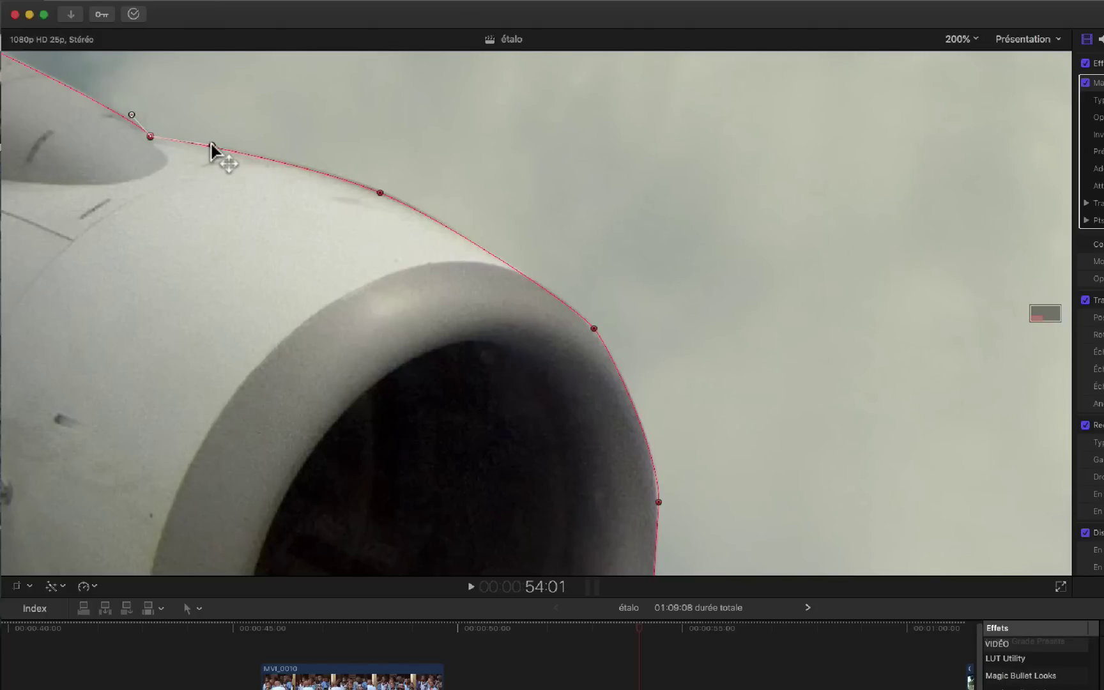
left_click_drag(132, 115, 117, 104)
left_click_drag(1038, 316, 1038, 318)
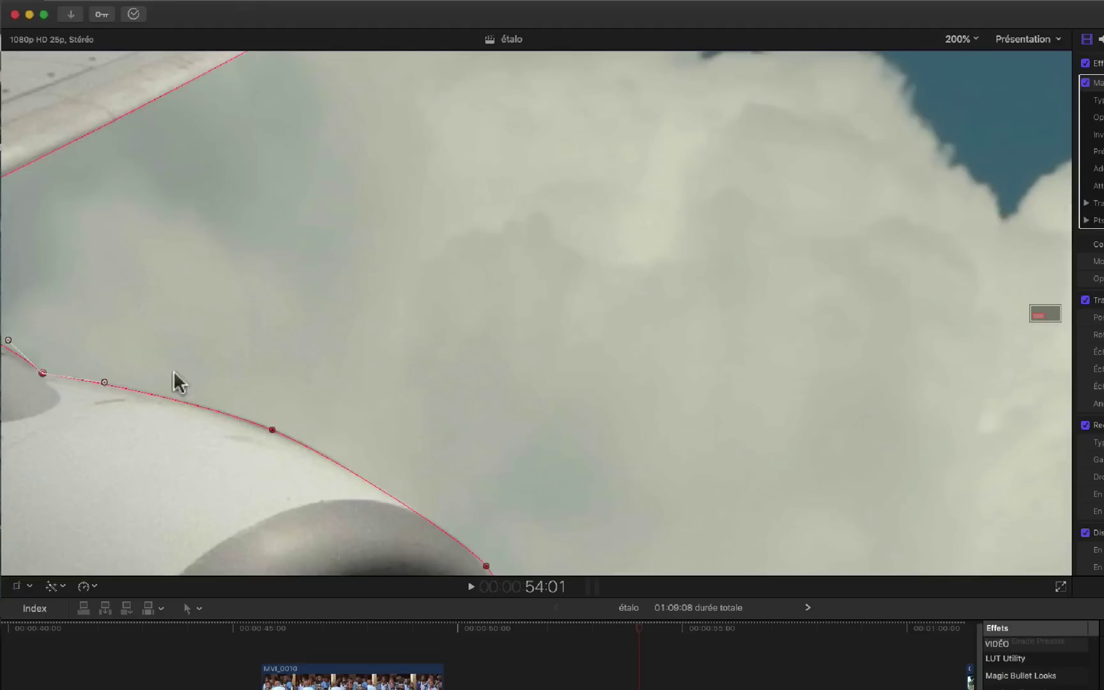
mouse_move(14, 337)
left_mouse_down()
mouse_move(24, 333)
mouse_move(0, 339)
left_mouse_up()
- Adjust the Bézier handles of the two control points around the engine intake's outer rim to match its curve
left_click_drag(1045, 323, 1027, 334)
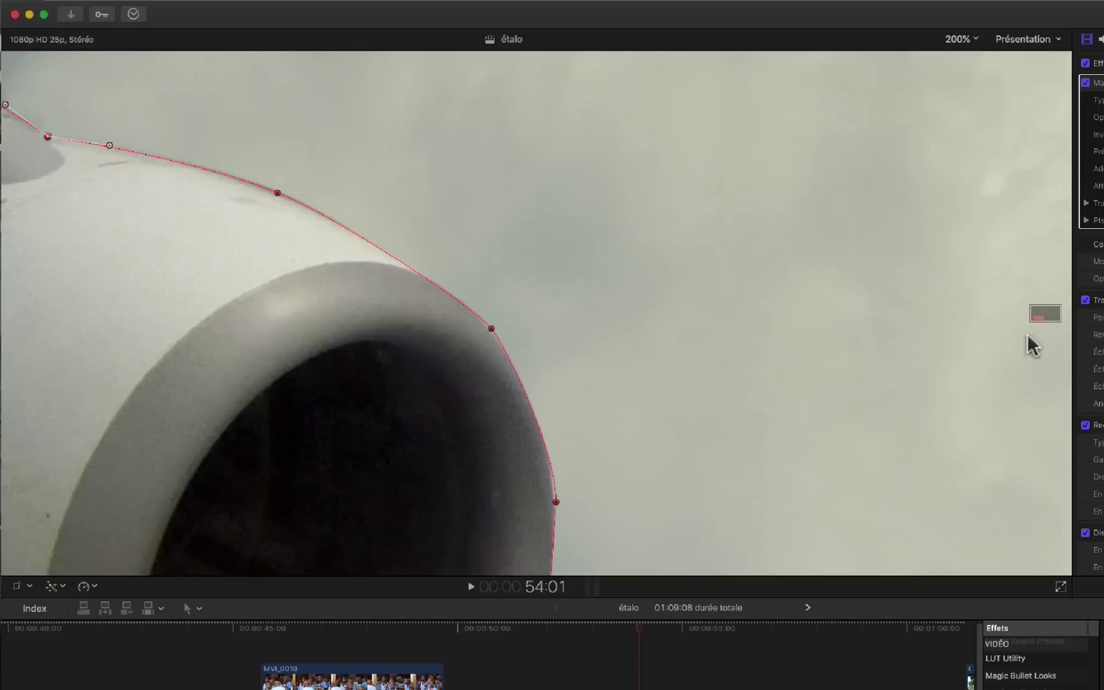
left_click(491, 328)
left_click_drag(508, 351, 513, 353)
left_click_drag(474, 307, 463, 294)
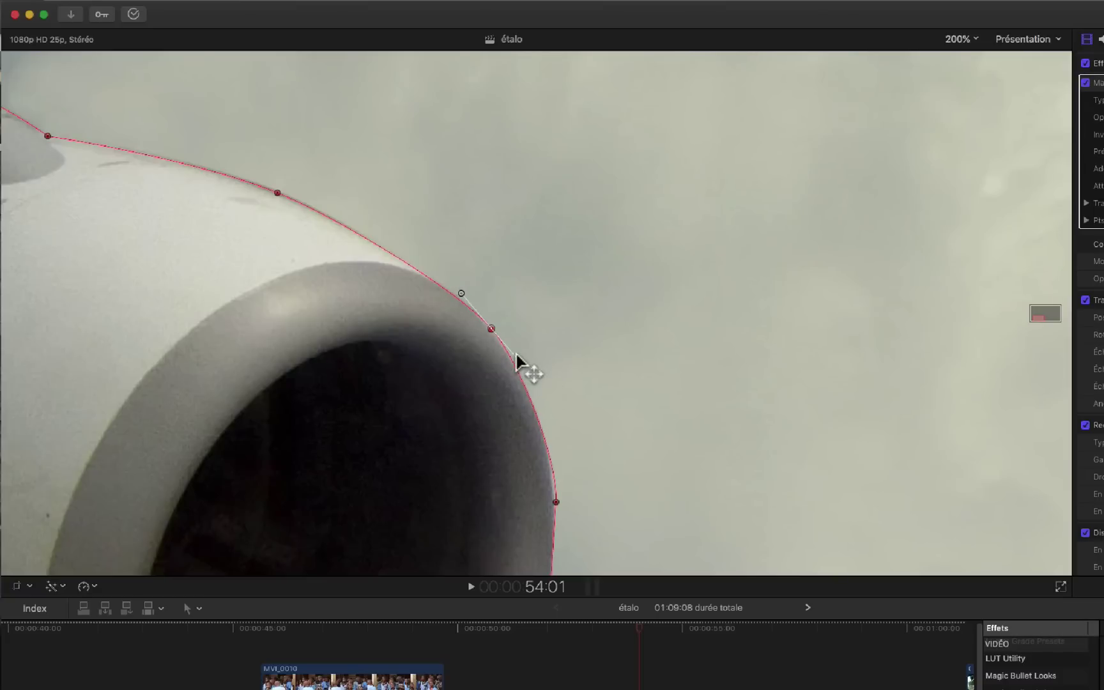
left_click(555, 503)
left_click_drag(556, 458, 552, 459)
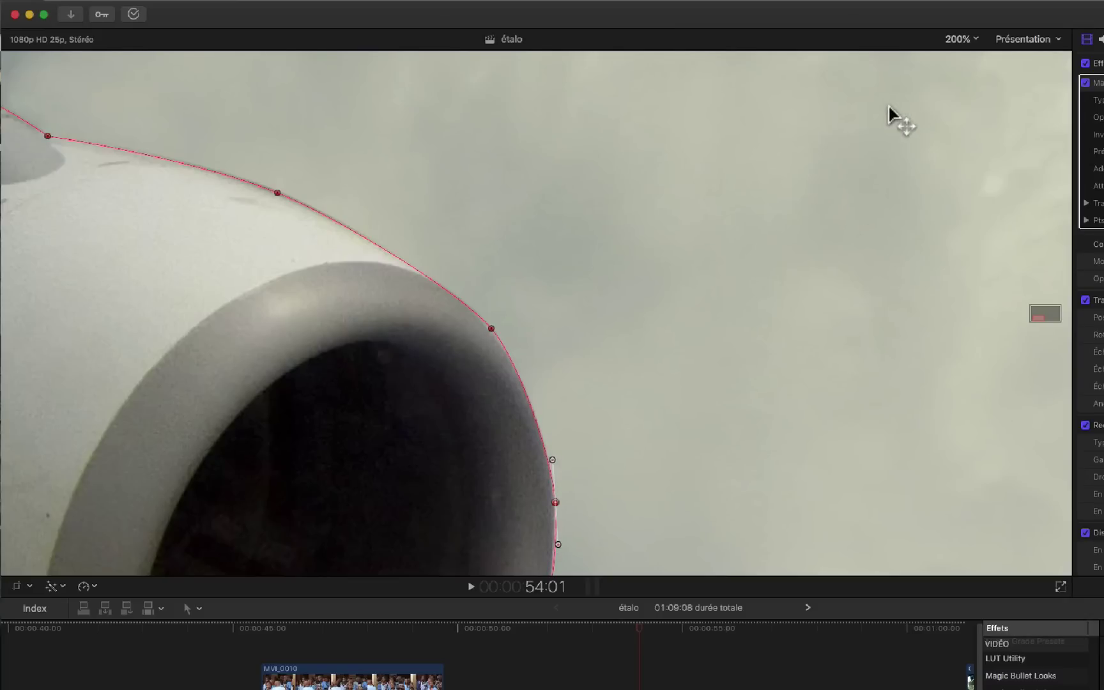
- Fit the whole image in the viewer and play through clip GOPR0256 to check the aircraft mask over the clouds
left_click(976, 39)
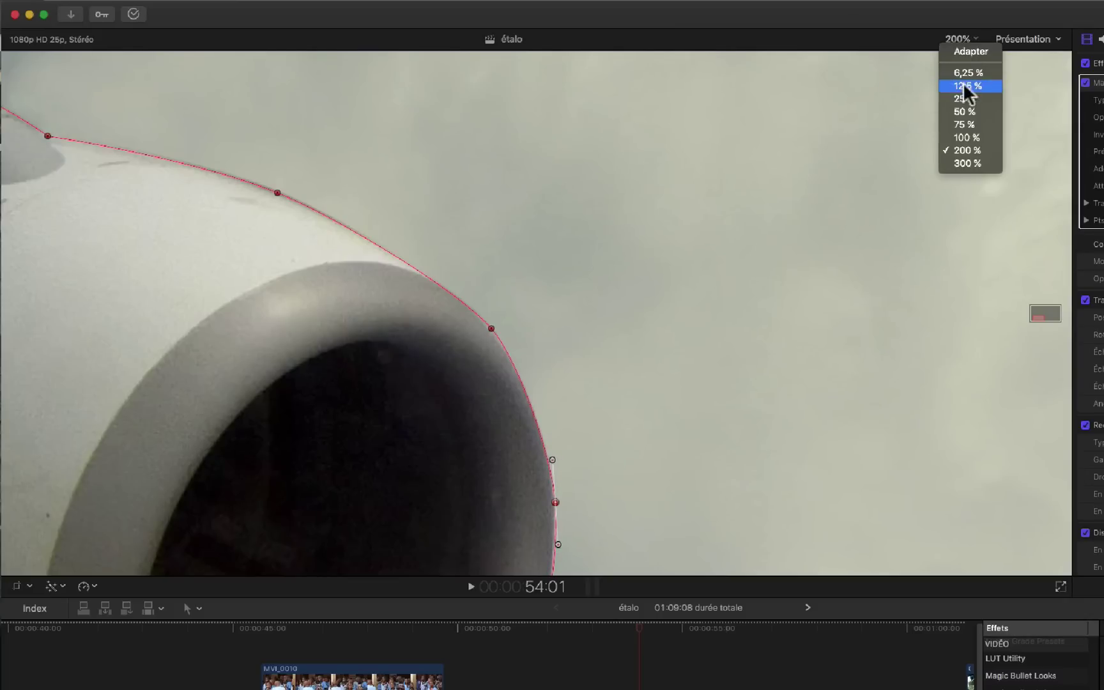
left_click(971, 110)
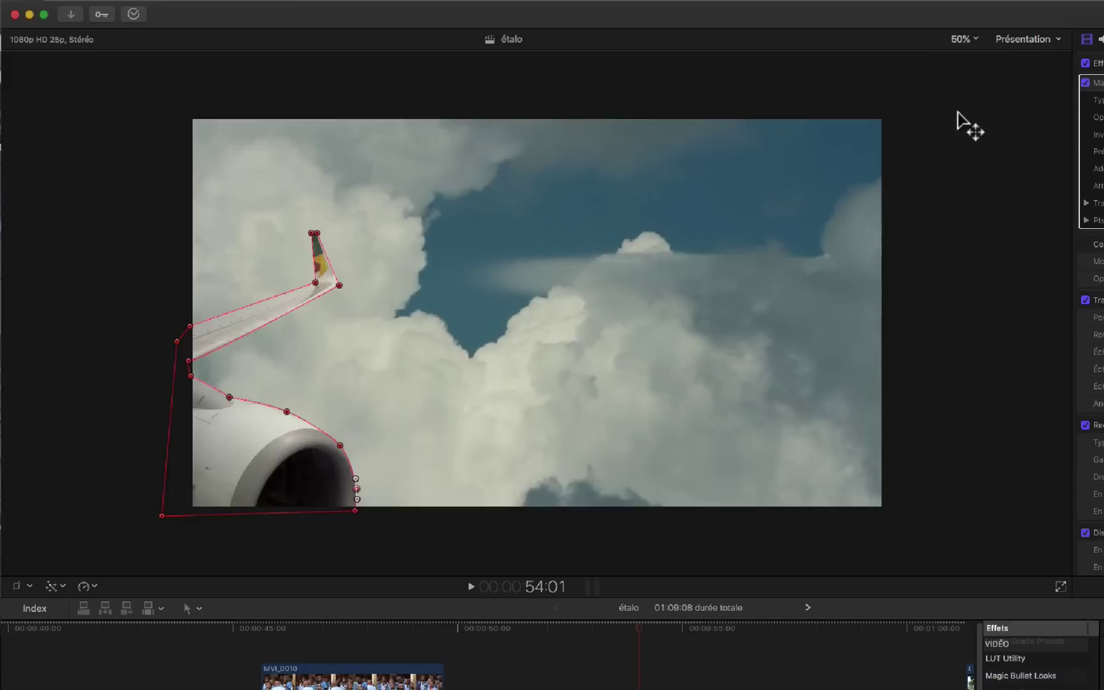
left_click(978, 40)
left_click(977, 51)
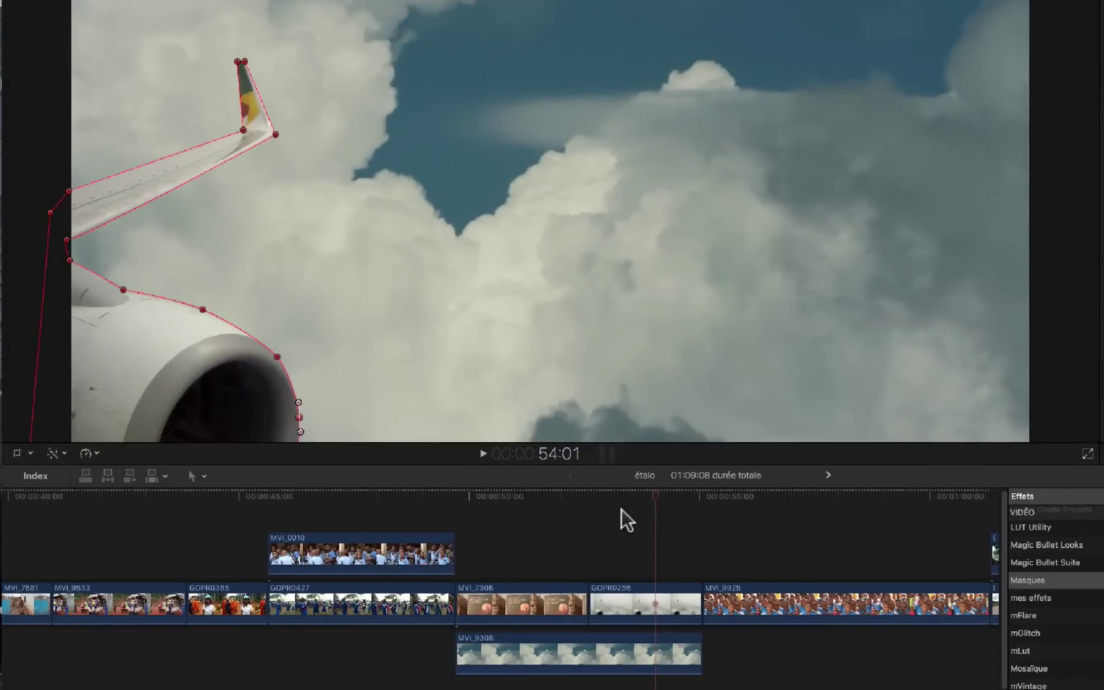
left_click(600, 498)
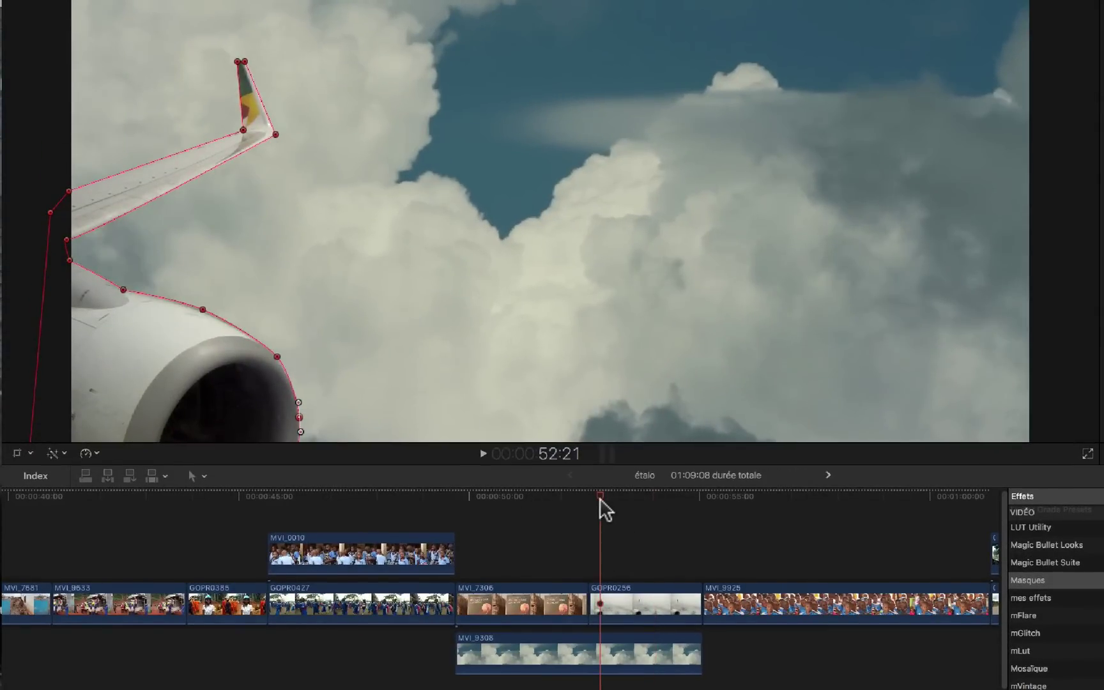
key("space")
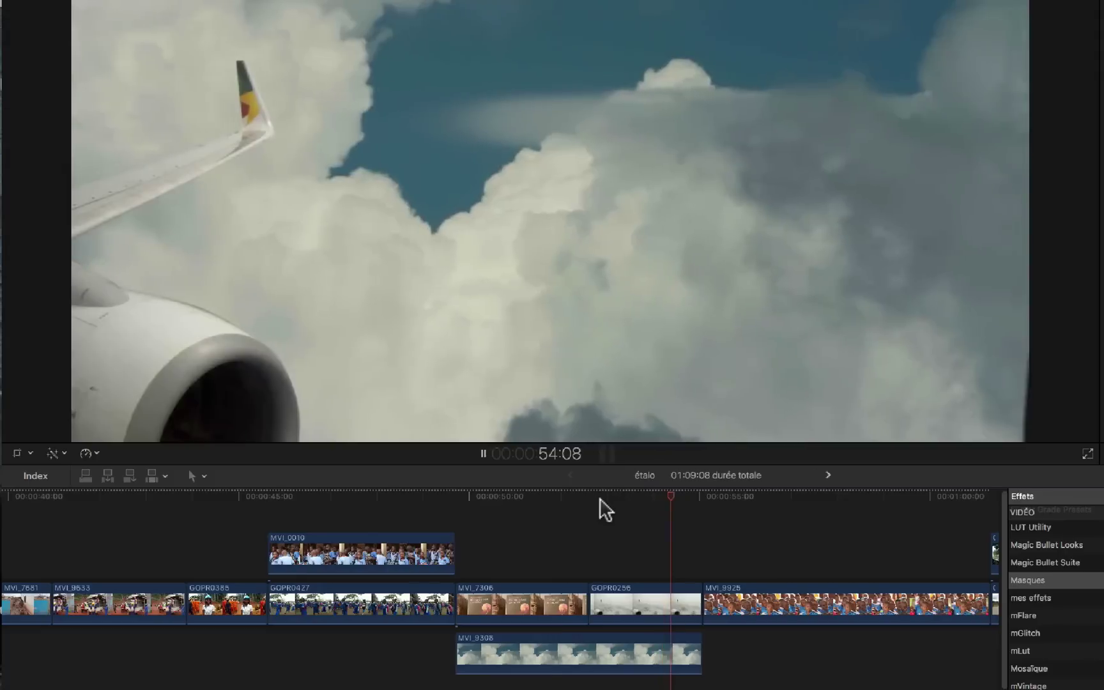
key("space")
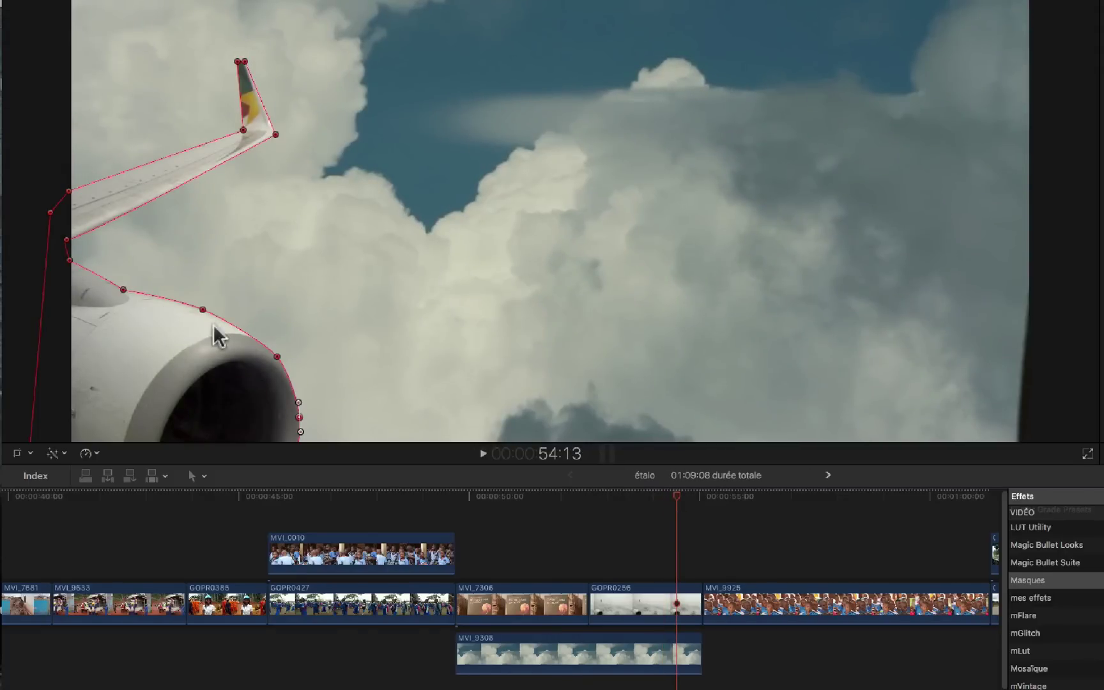
left_click_drag(676, 500, 590, 519)
key("l")
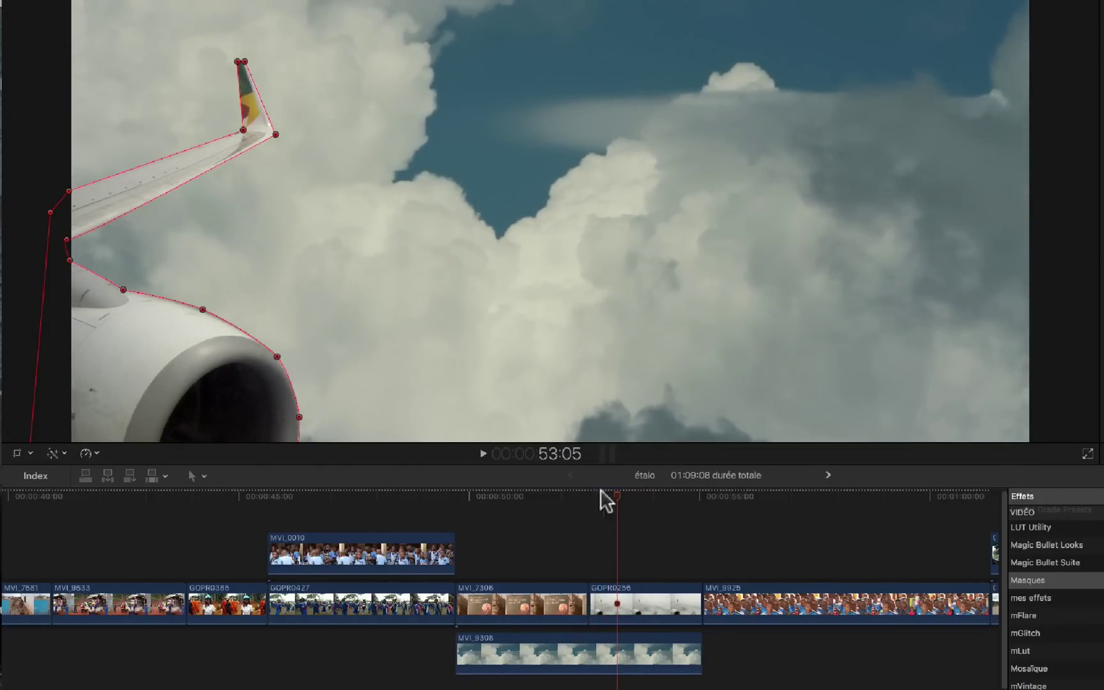
left_click_drag(618, 496, 634, 496)
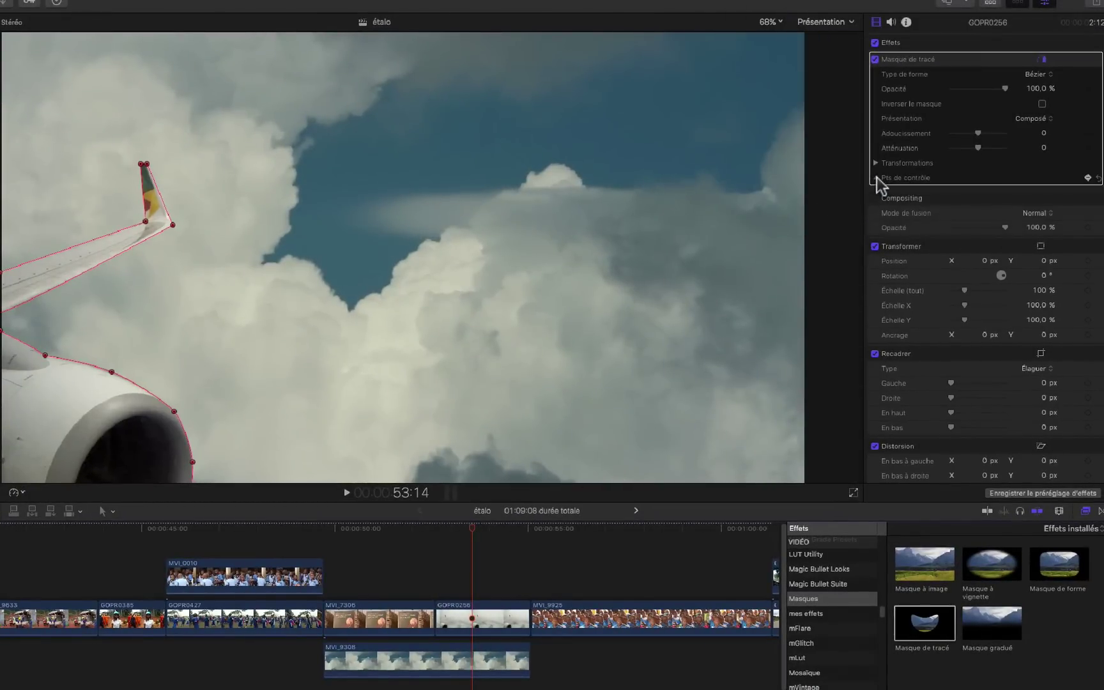
- Show the trace mask's control-point values and, at the start of clip GOPR0256, nudge control point 9 on the engine's contour
left_click(876, 177)
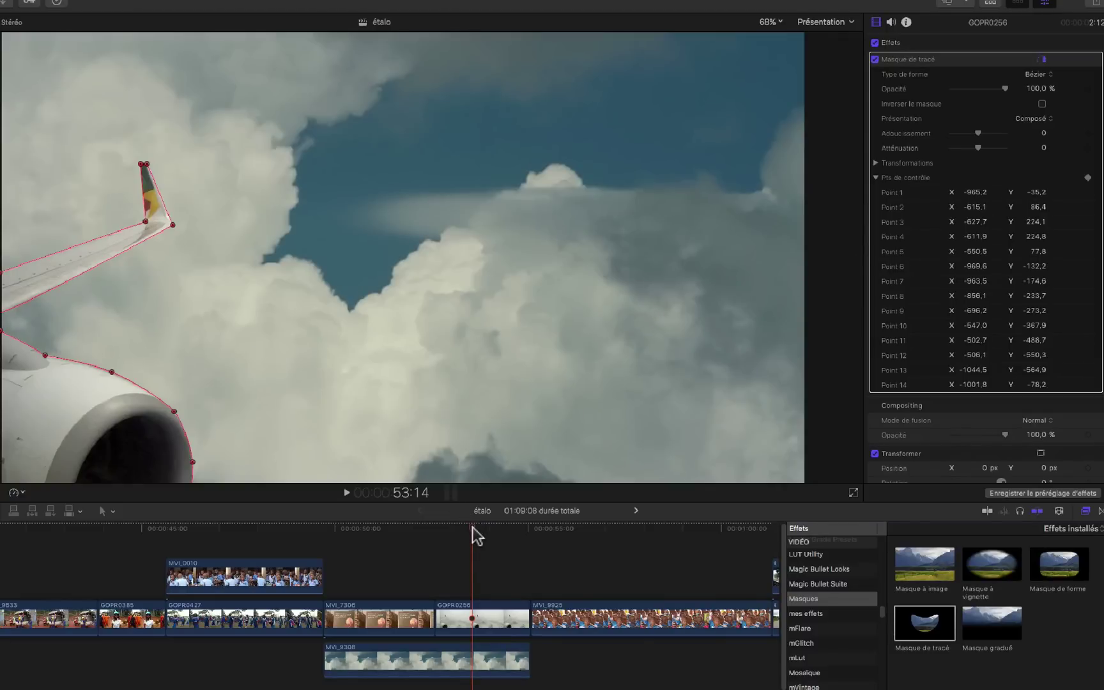
left_click_drag(472, 527, 434, 529)
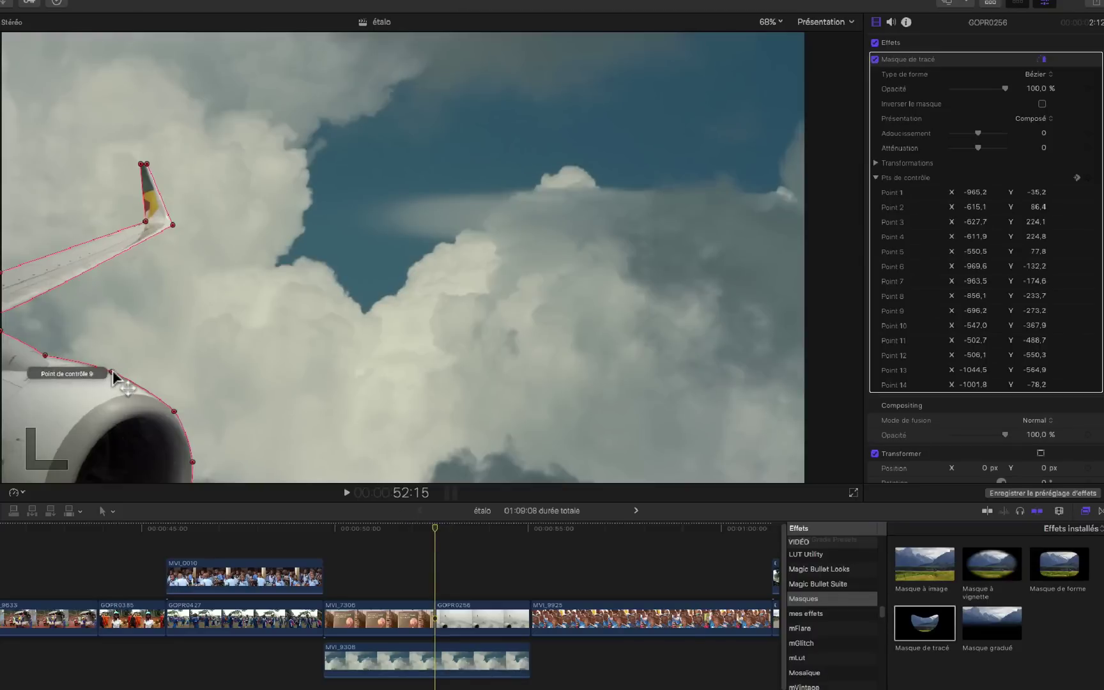
left_click_drag(113, 377, 111, 378)
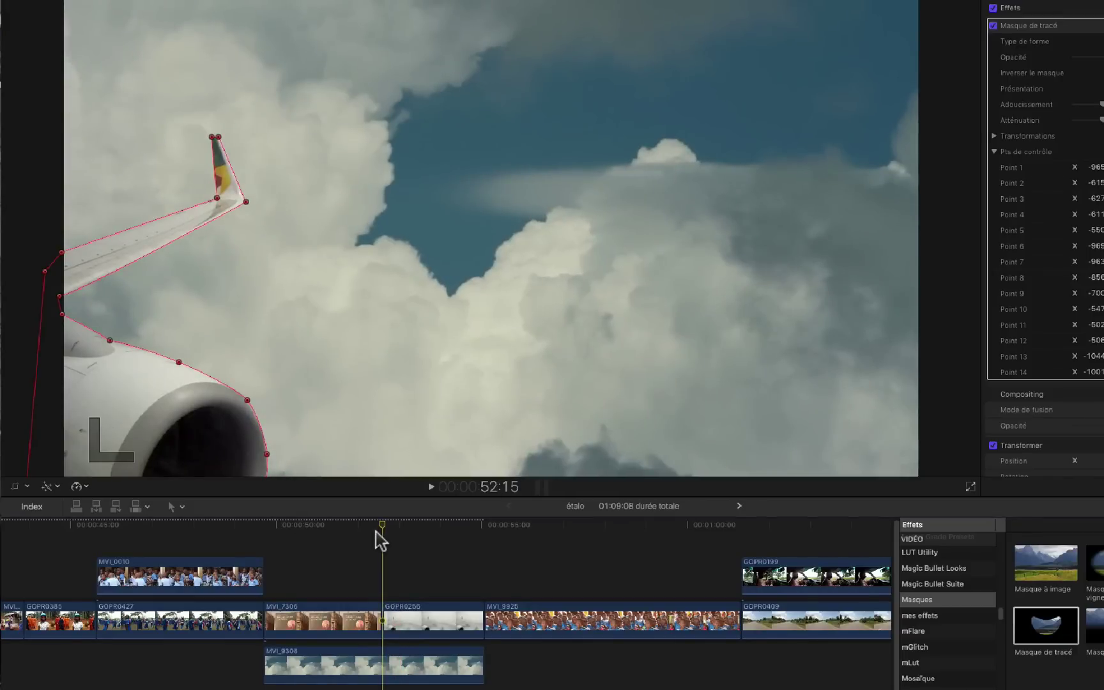
- Play through clip GOPR0256 from its start and from the preceding clip to check the airplane mask over the clouds
key("space")
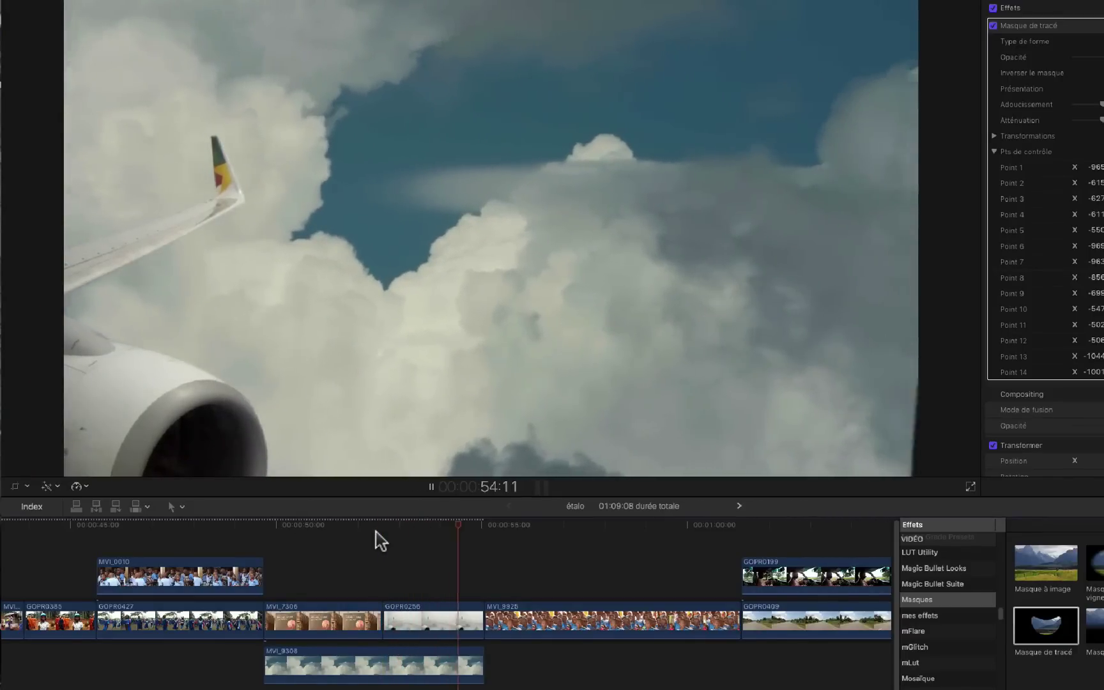
key("space")
left_click(391, 527)
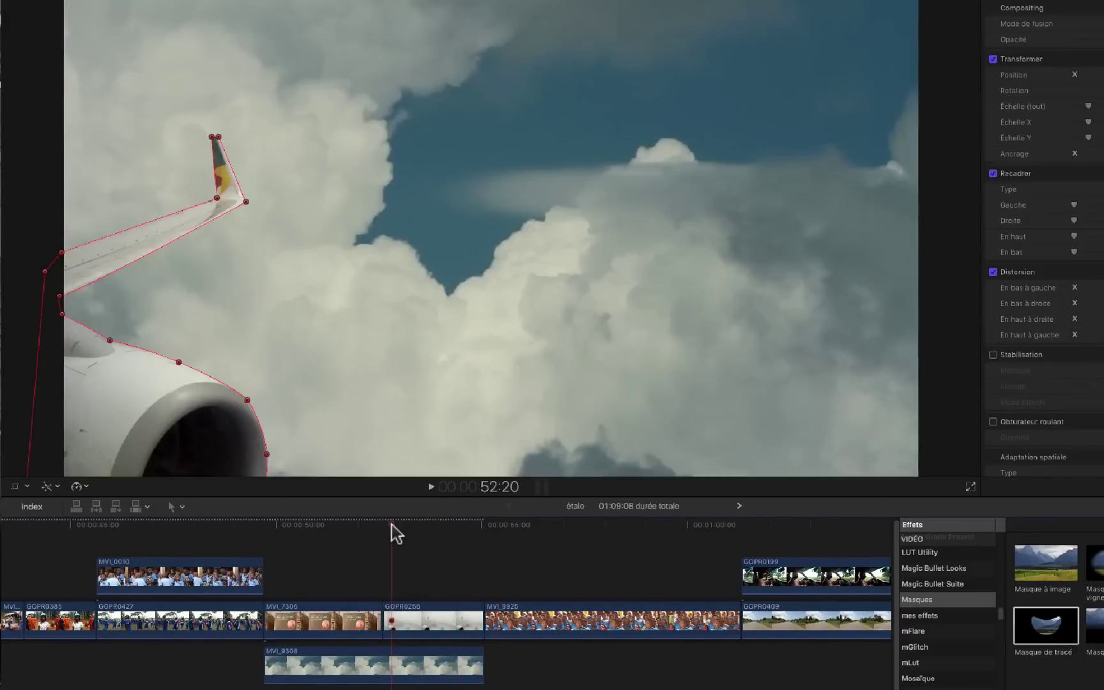
key("space")
key("space")
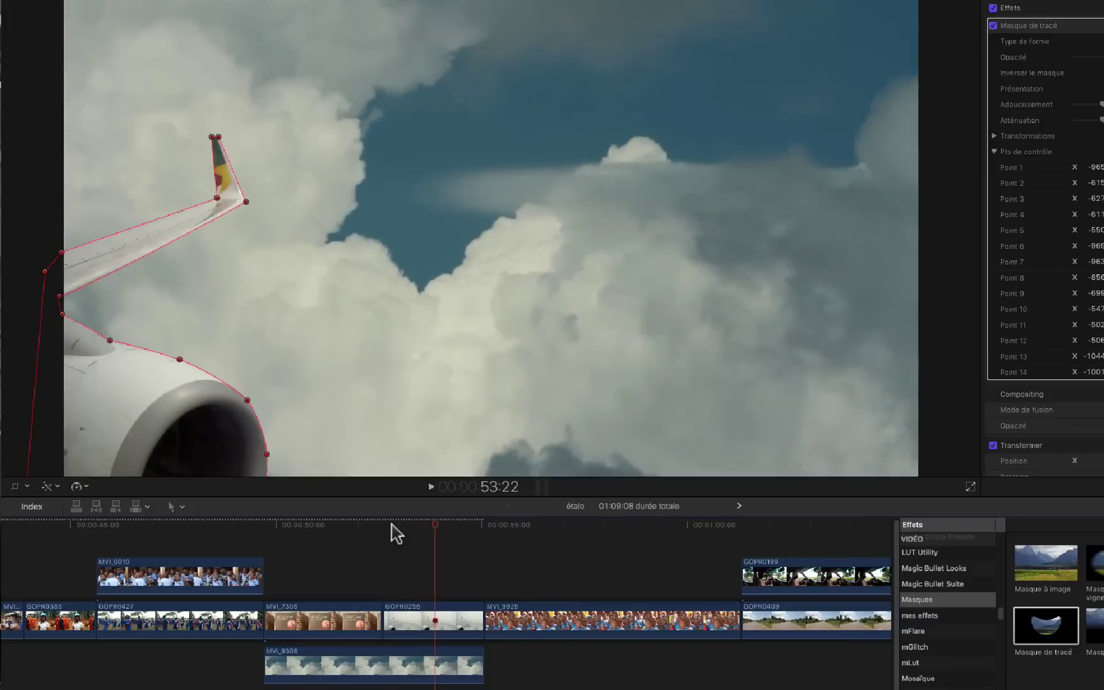
left_click_drag(434, 526, 348, 549)
key("l")
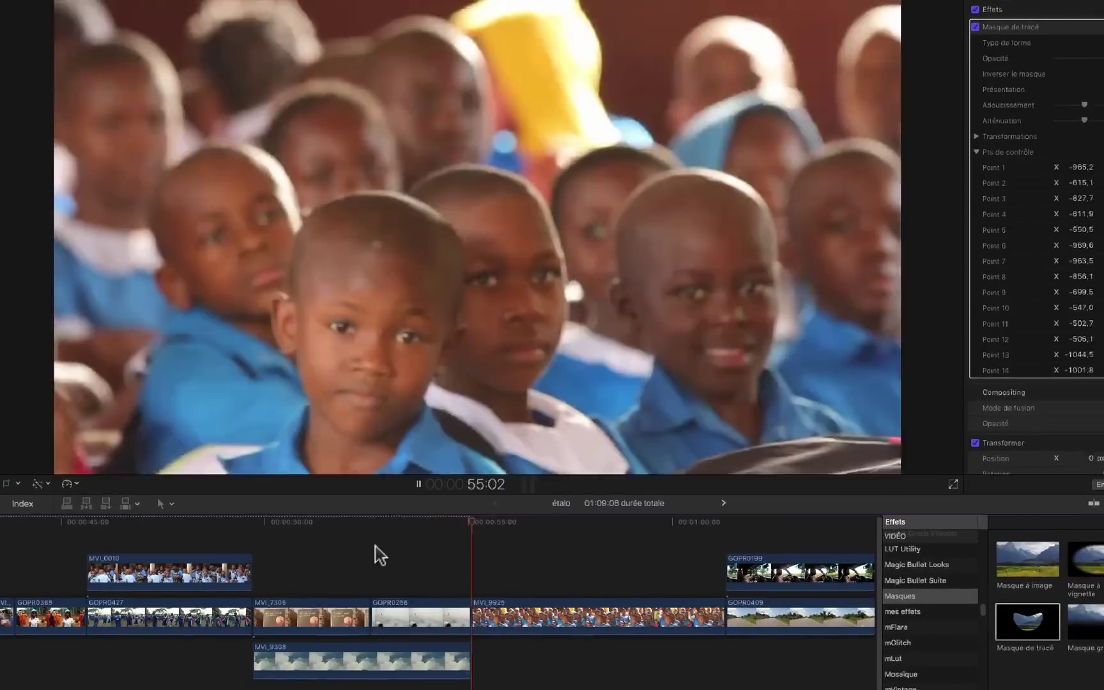
key("space")
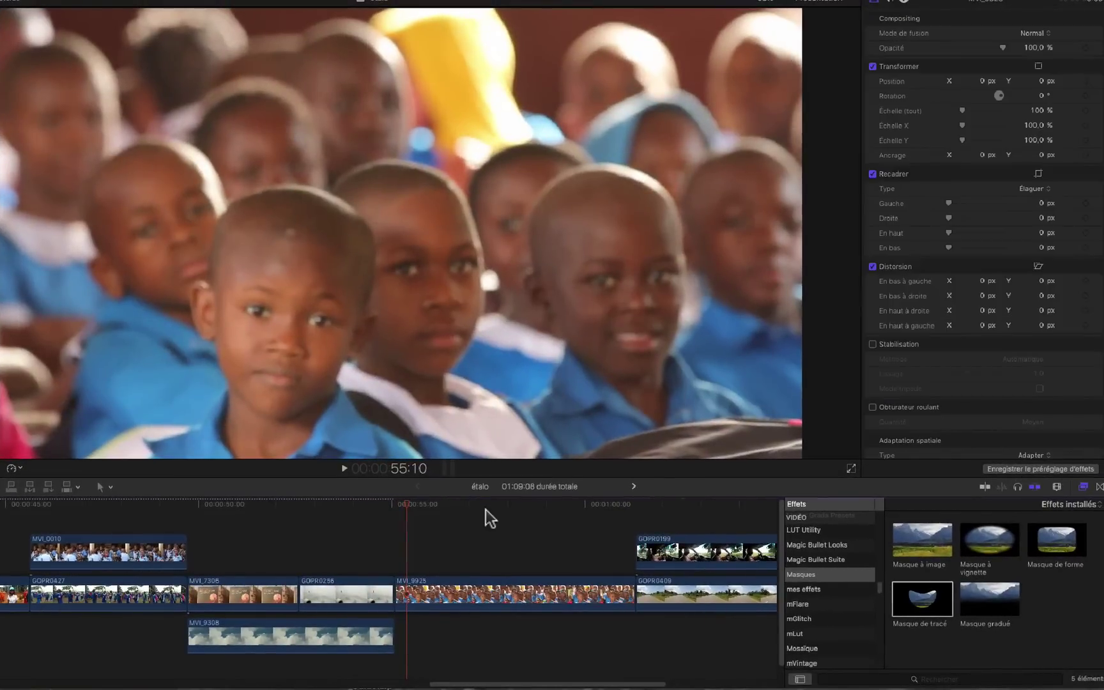
- Apply the Masque à vignette effect to clip MVI_9925, with Size 1.03, Falloff 0.91 and Center X -0.03, Y -0.01
left_click(489, 505)
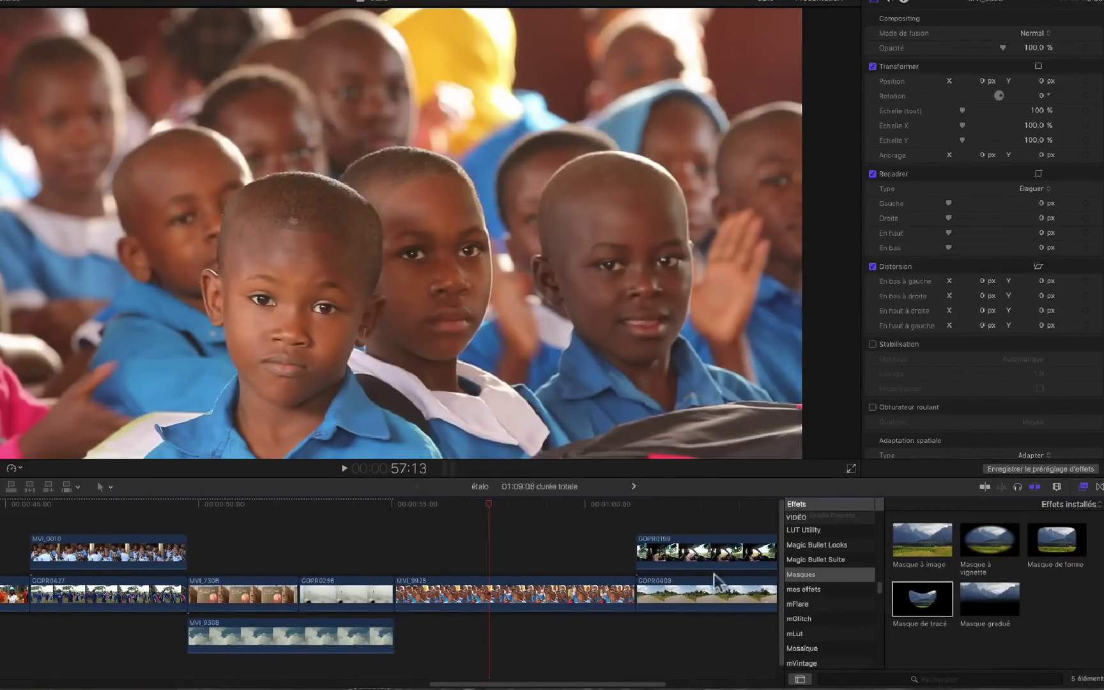
left_click_drag(1019, 535, 496, 595)
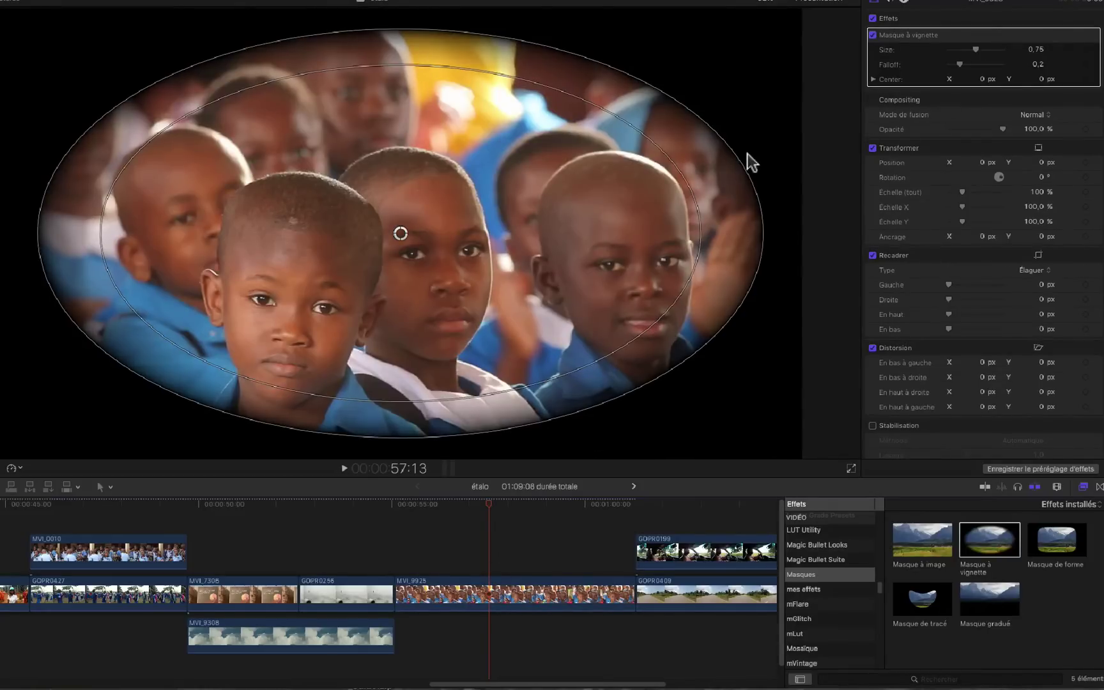
left_click_drag(740, 162, 914, 96)
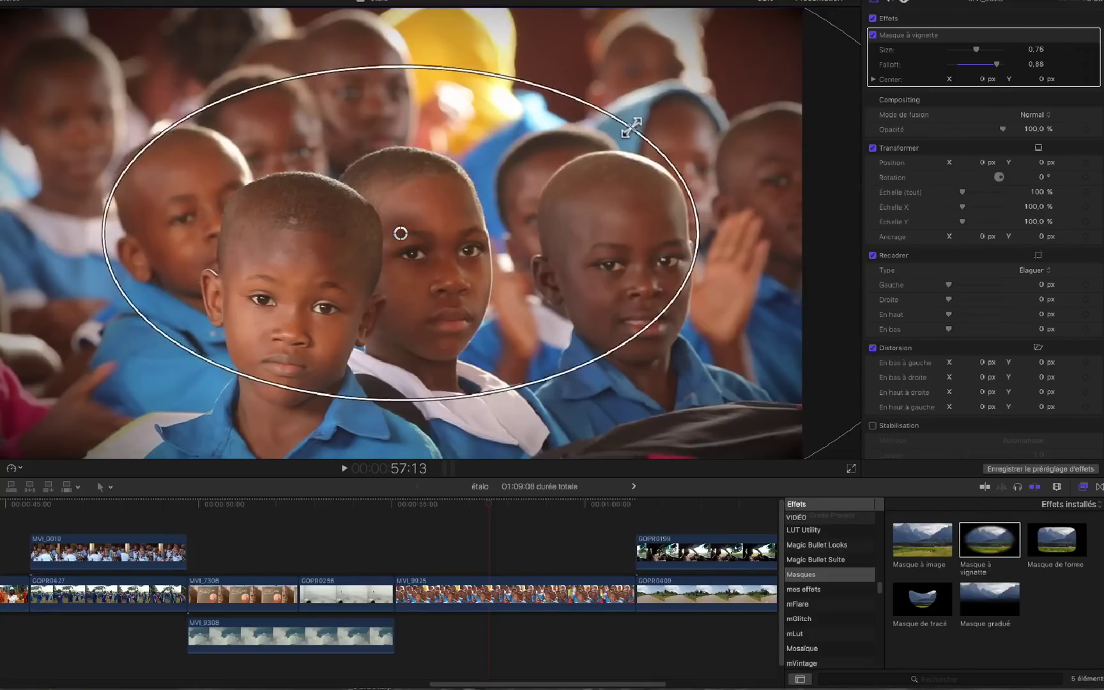
left_click_drag(631, 126, 545, 166)
left_click_drag(401, 233, 388, 242)
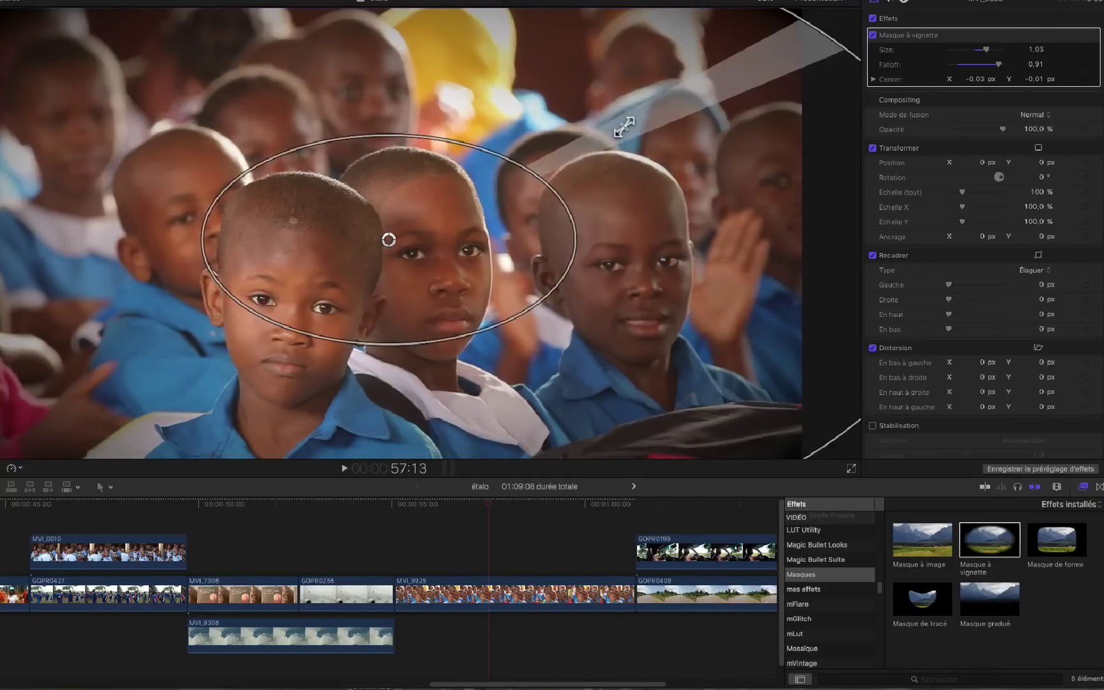
- Play clip MVI_9925 from near its start to check the vignette around the children
left_click(406, 501)
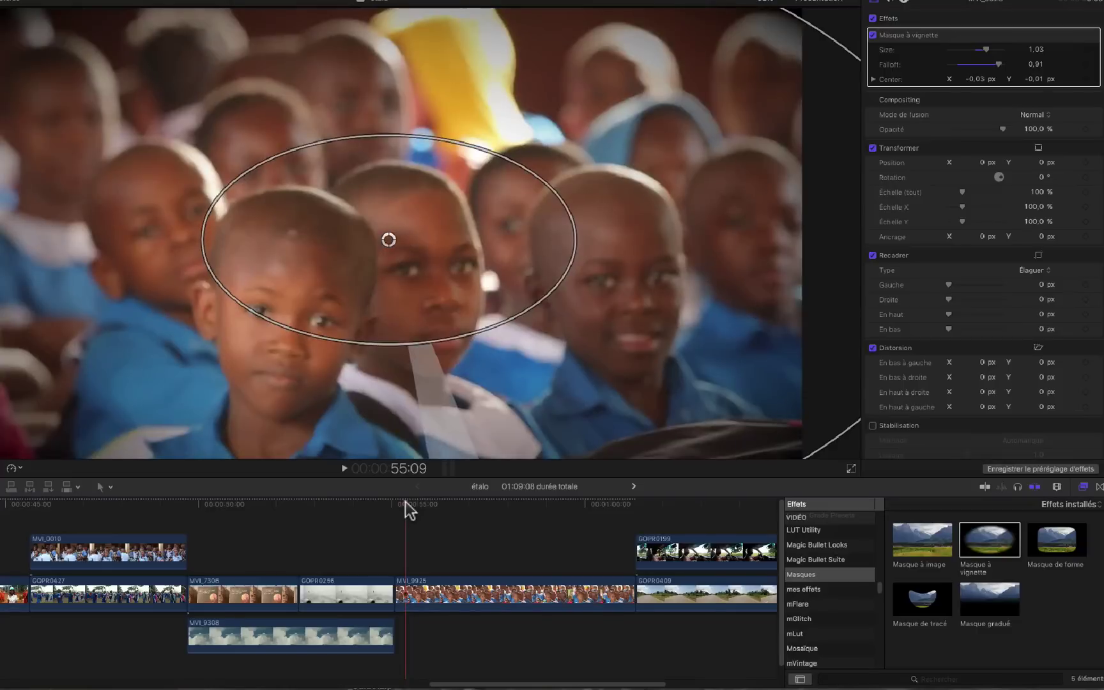
key("space")
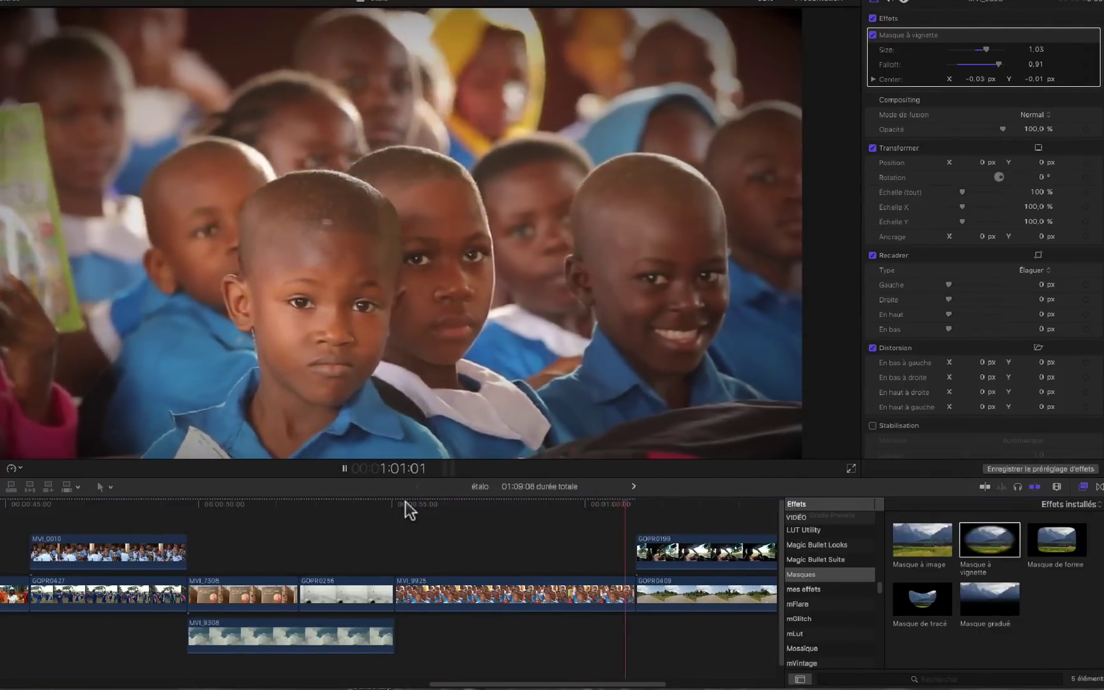
key("space")
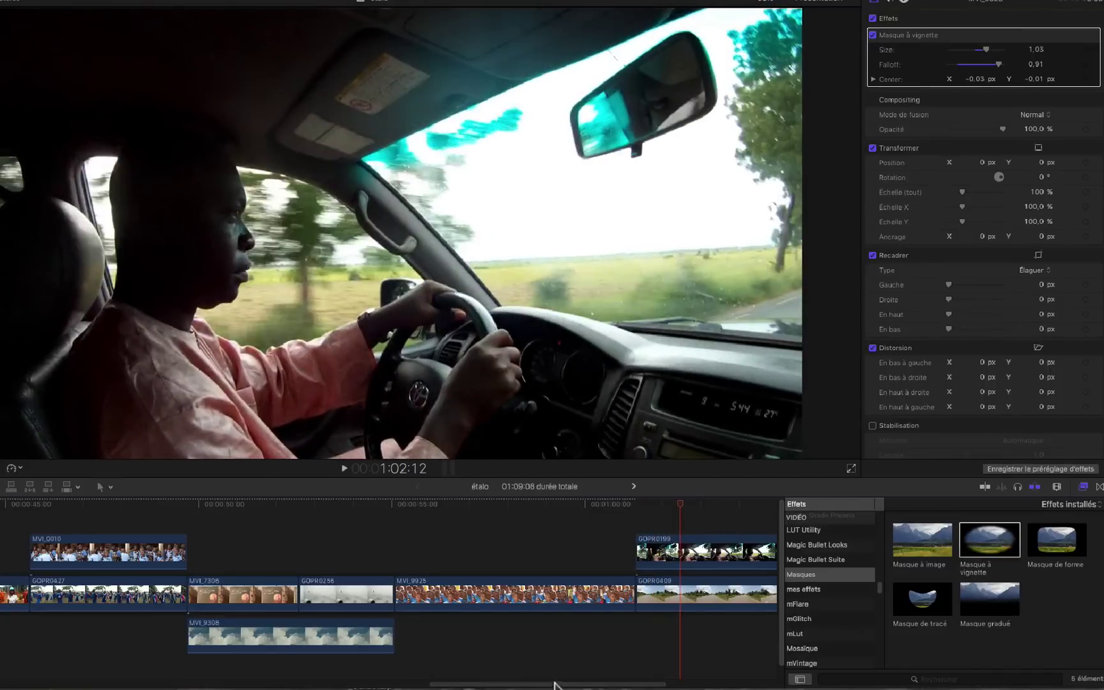
- Apply the Masque à vignette effect to the driver clip GOPR0199 above the road clip, and select it at 1:03:14
left_click_drag(554, 685, 587, 681)
left_click(611, 510)
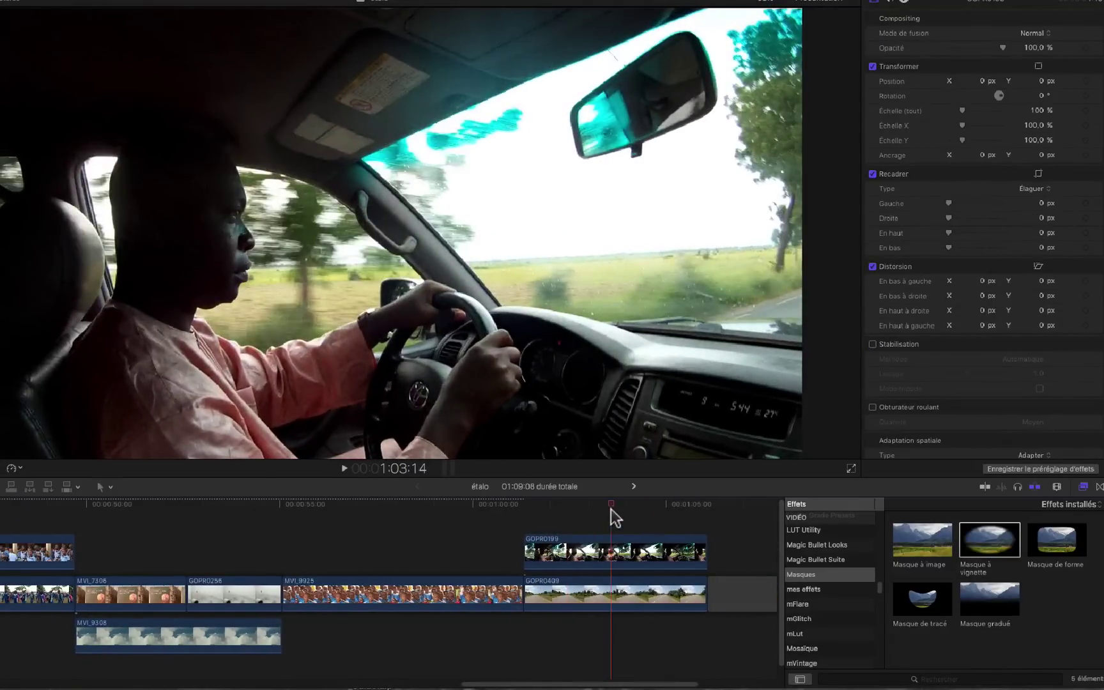
left_click_drag(981, 556, 604, 601)
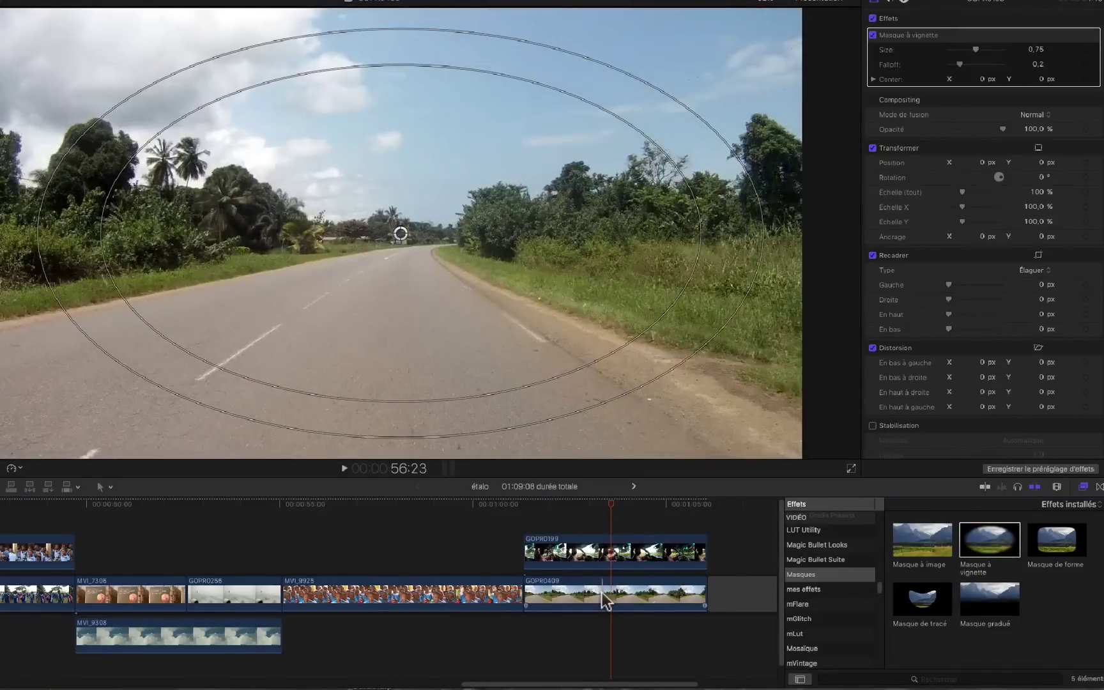
left_click(607, 555)
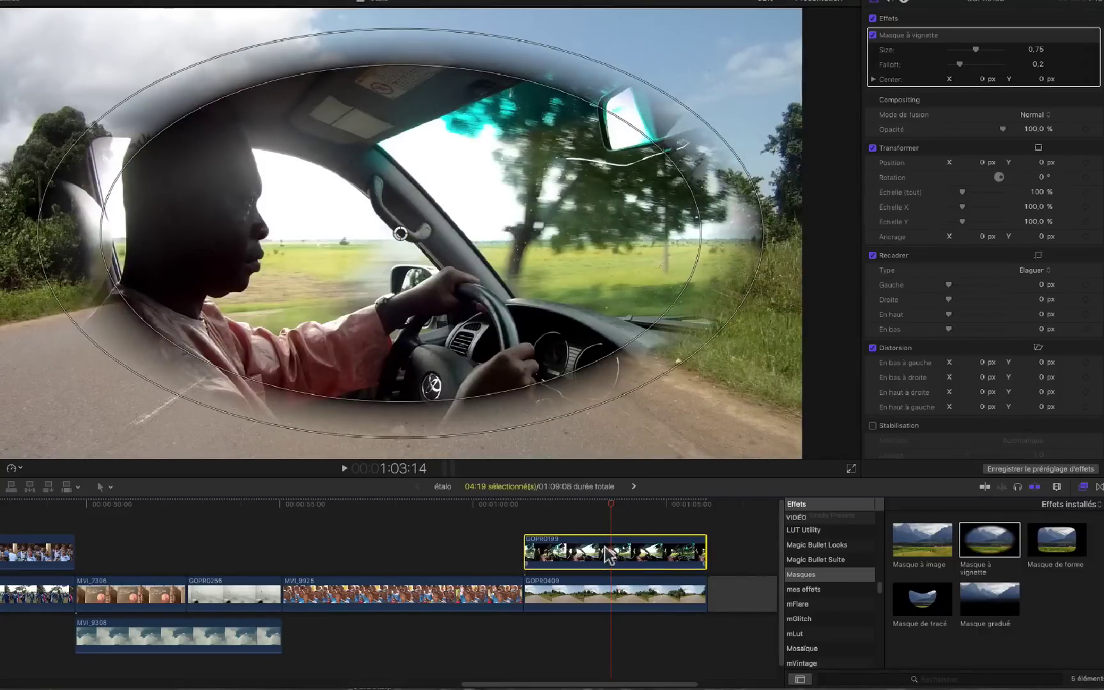
- Frame the driver with the vignette ellipses, using Size 0.82, Falloff 0.27 and Center X -0.27, Y -0.05
left_click_drag(701, 234, 243, 226)
left_click_drag(447, 228, 502, 246)
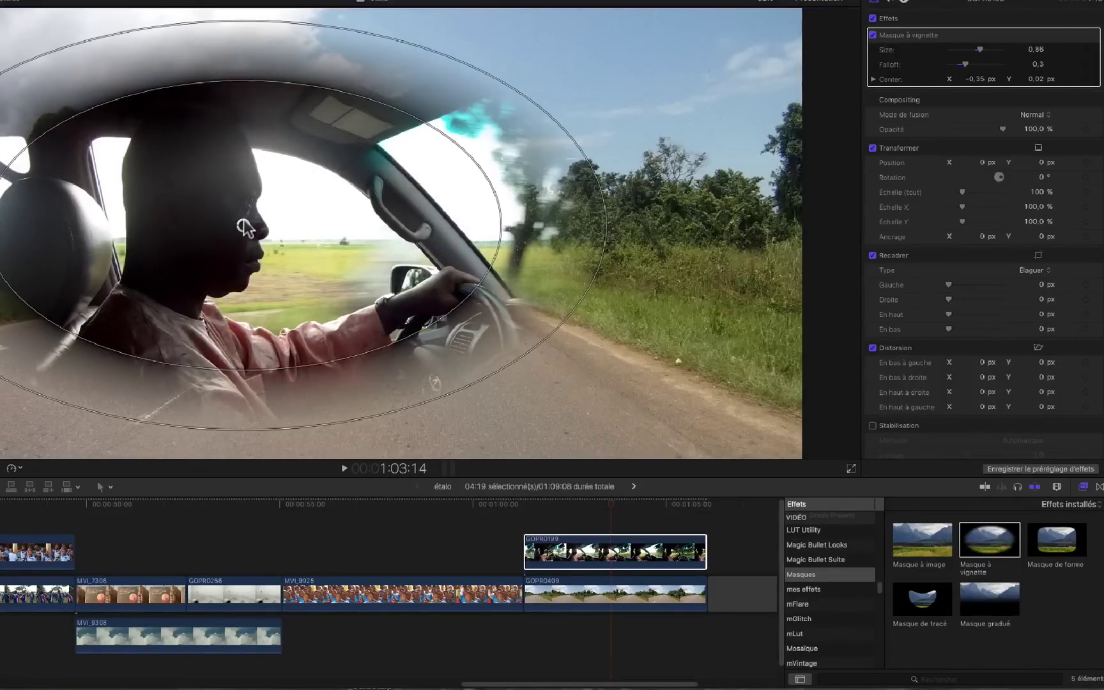
left_click_drag(245, 226, 276, 255)
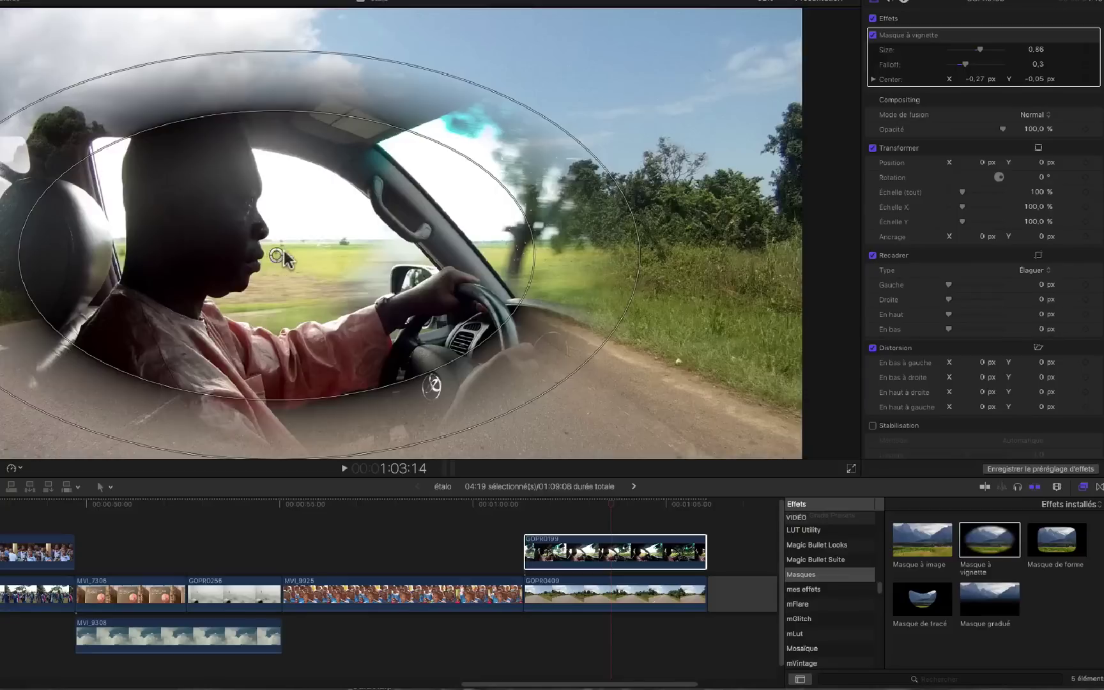
left_click_drag(508, 323, 521, 325)
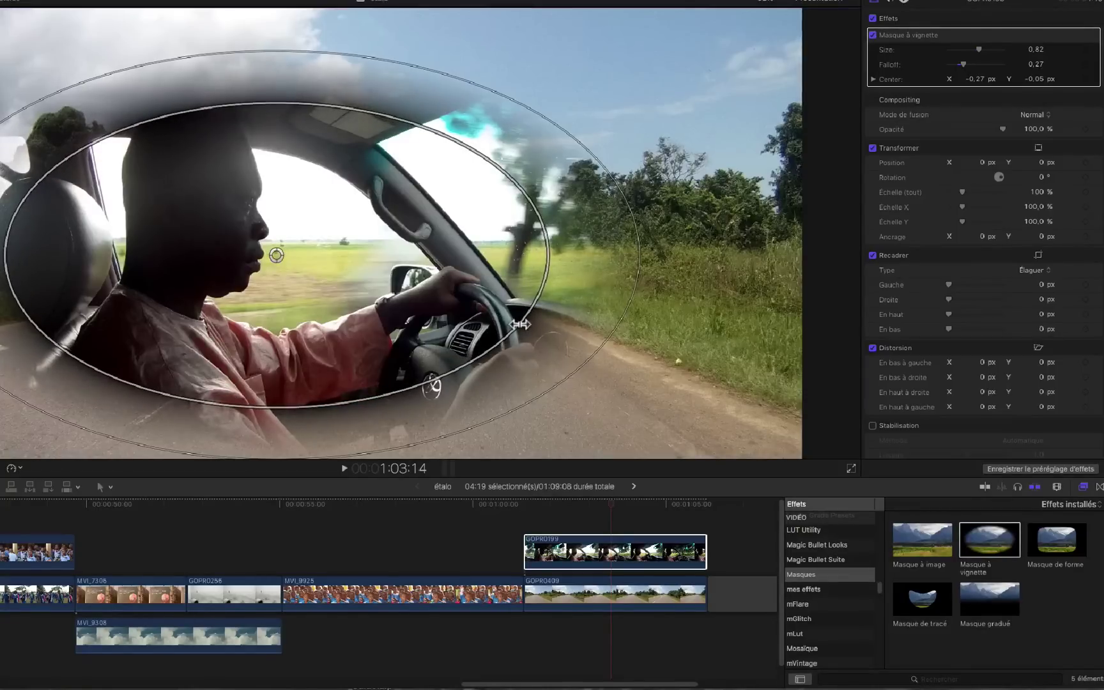
- Scale clip GOPR0199 to 50 %, shift the vignette's center to Y -0.03, and set the clip's Position Y to -291 px
left_click(617, 508)
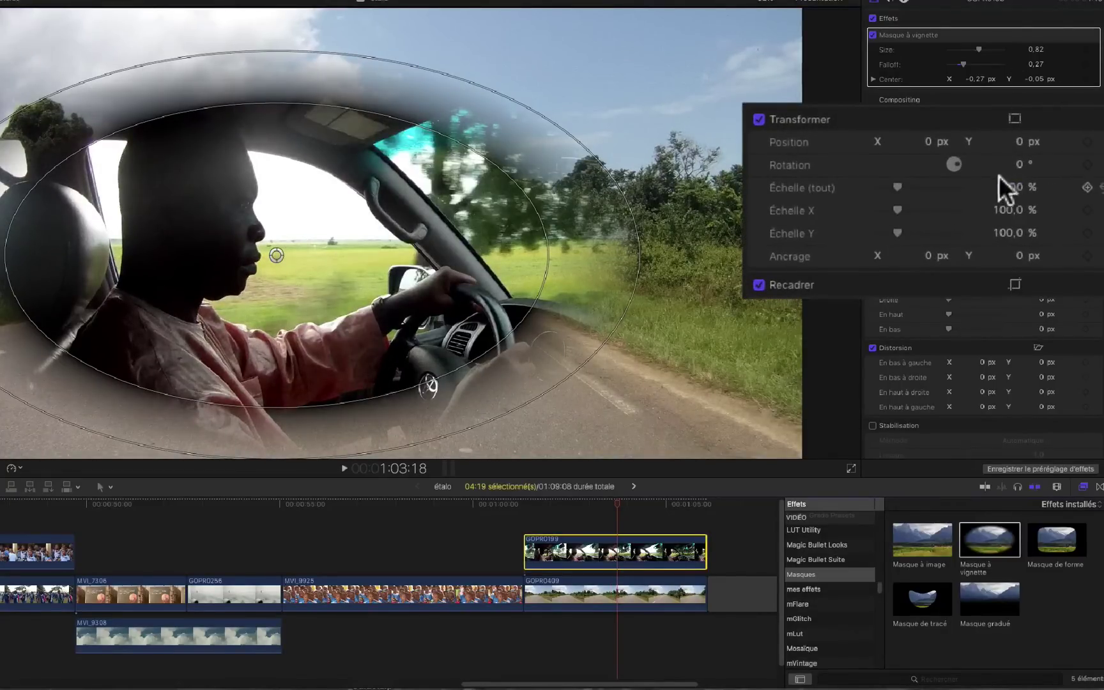
left_click_drag(901, 185, 887, 186)
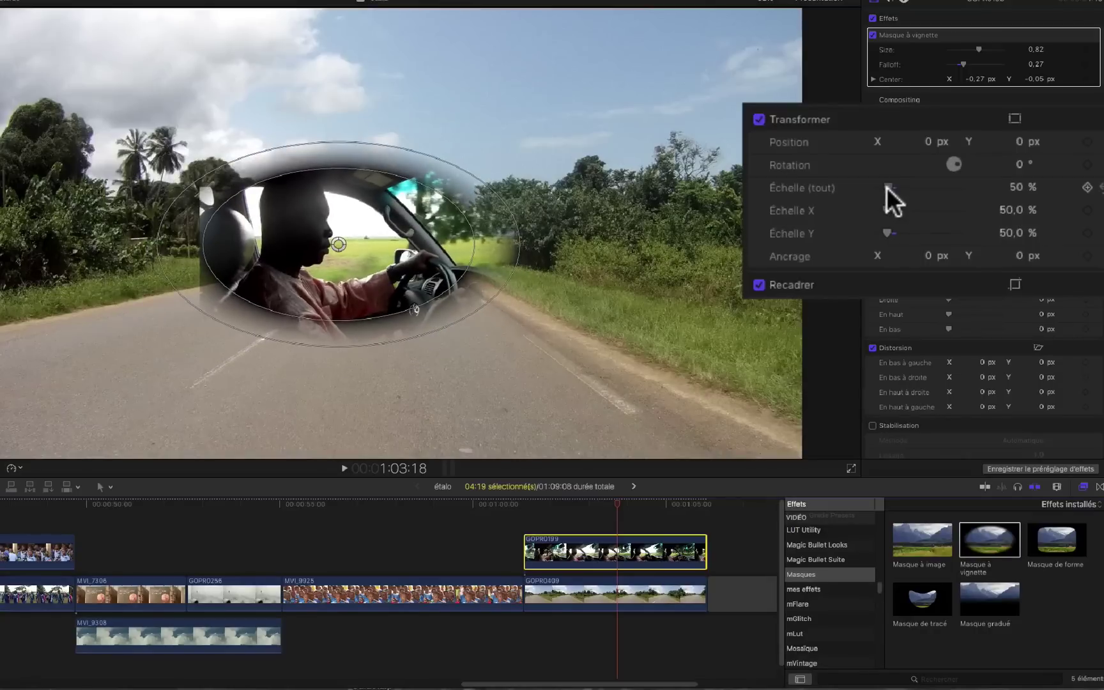
left_click_drag(339, 244, 343, 248)
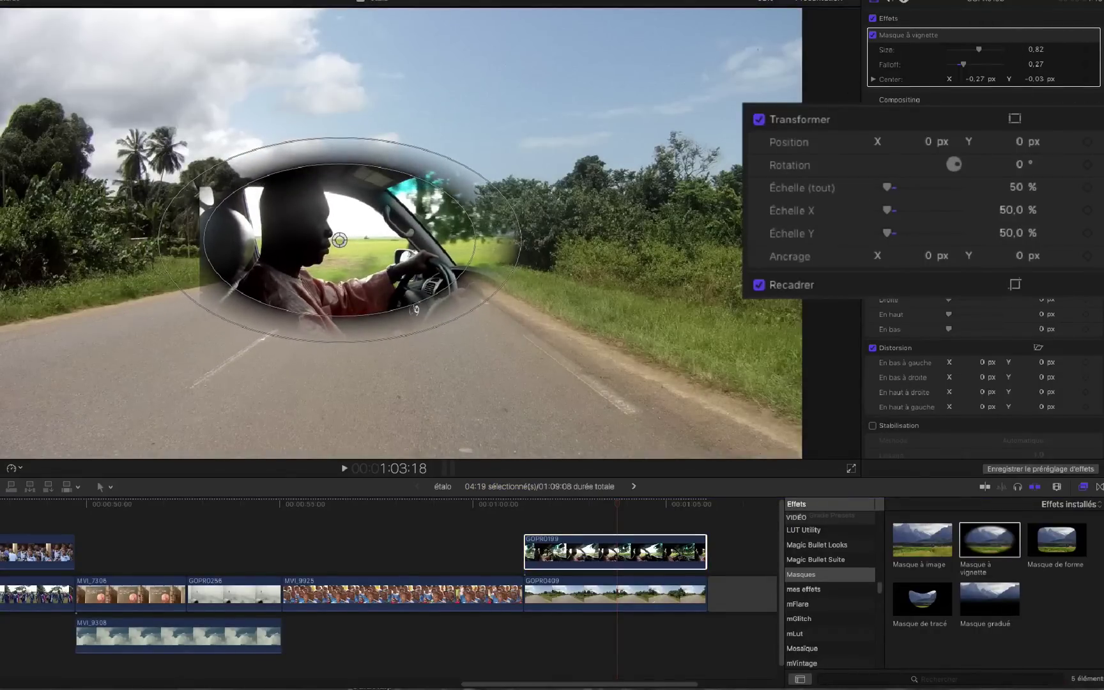
left_click_drag(1023, 142, 1008, 193)
left_click(998, 125)
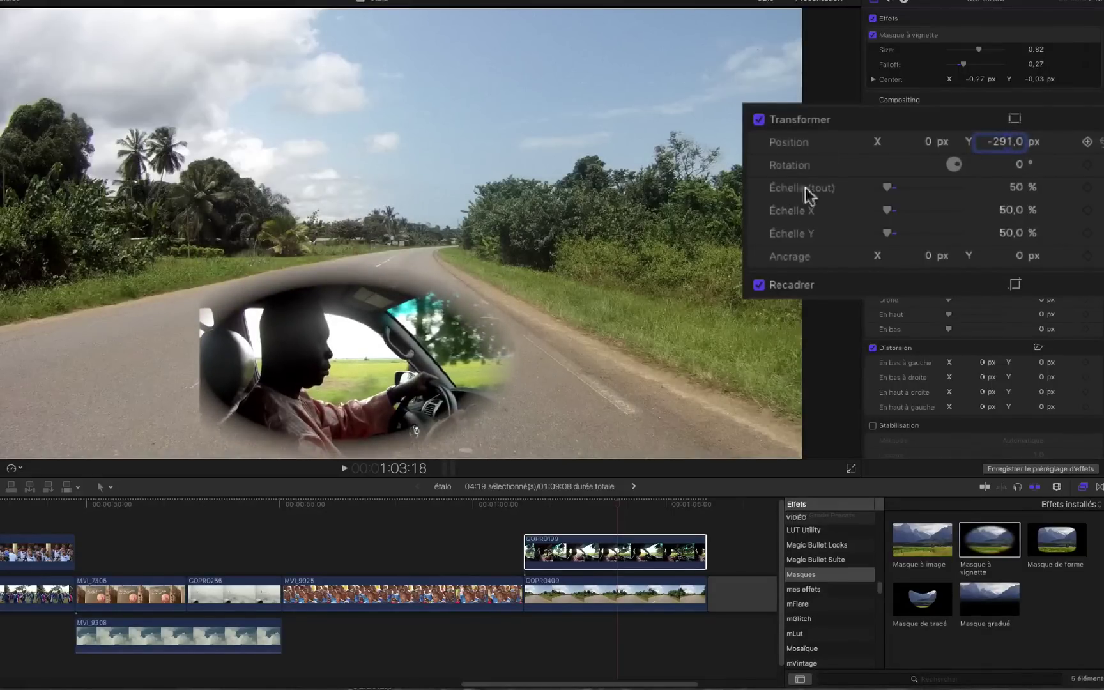
- Tighten the vignette around the driver to hide the clip's edge, with Size 0.98, Falloff 0.18 and Center X -0.24, Y -0.04
left_click(927, 37)
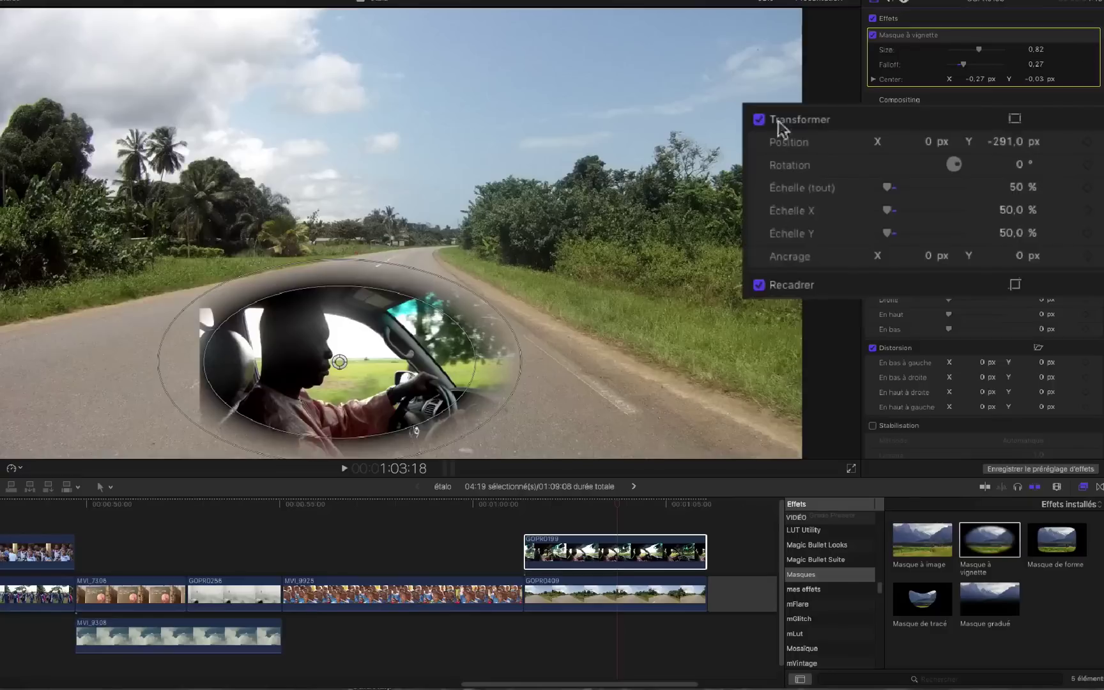
left_click_drag(207, 366, 222, 365)
left_click_drag(341, 365, 348, 366)
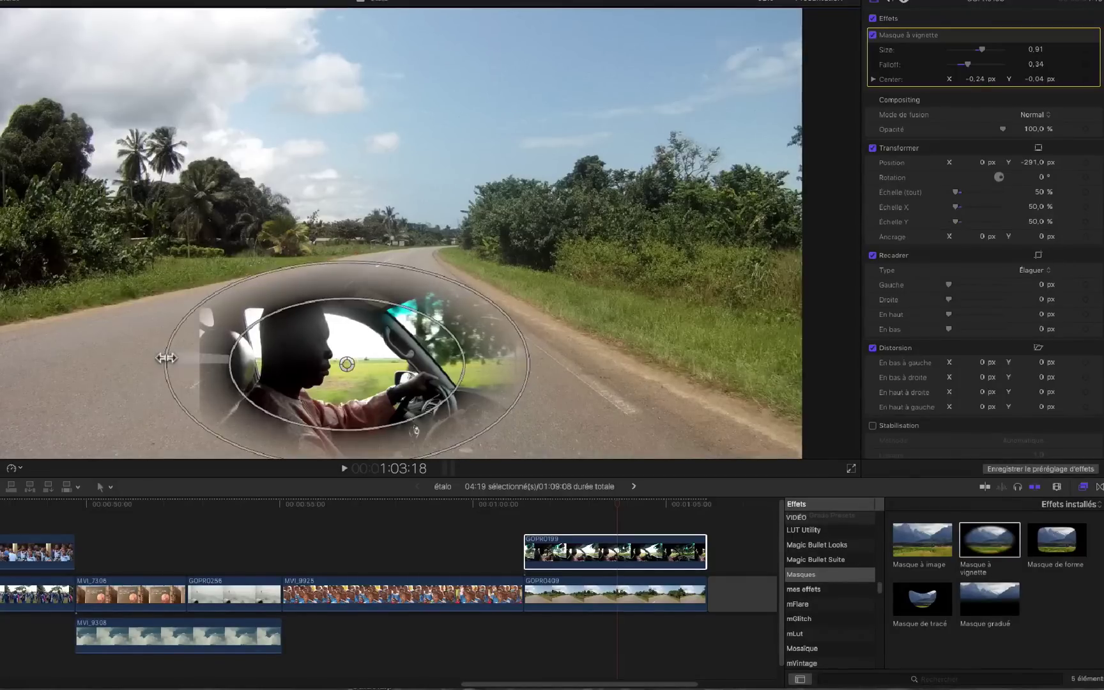
left_click_drag(168, 360, 236, 356)
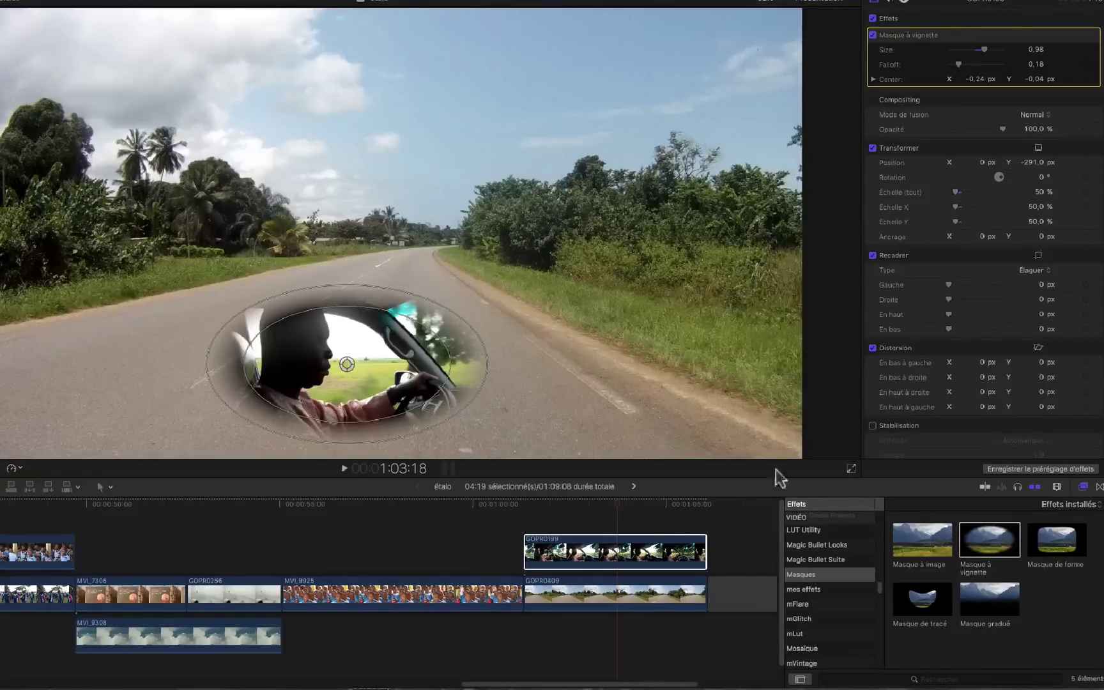
- Play the driver vignette over road clip GOPR0409 several times to check the composite
left_click(521, 508)
key("space")
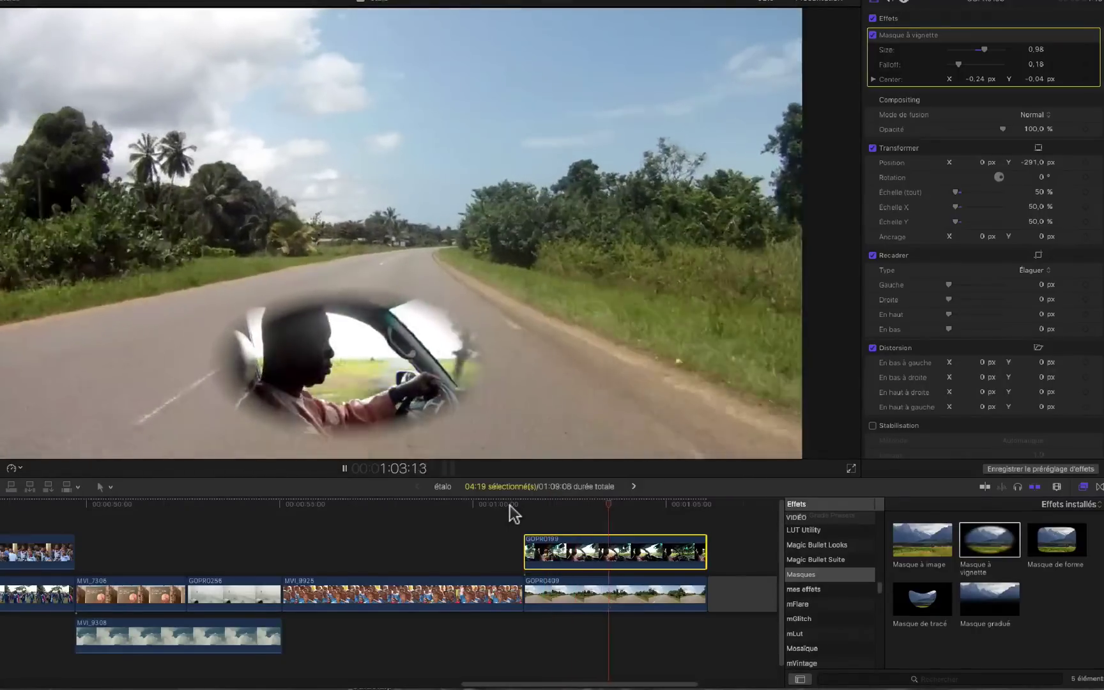
left_click(513, 505)
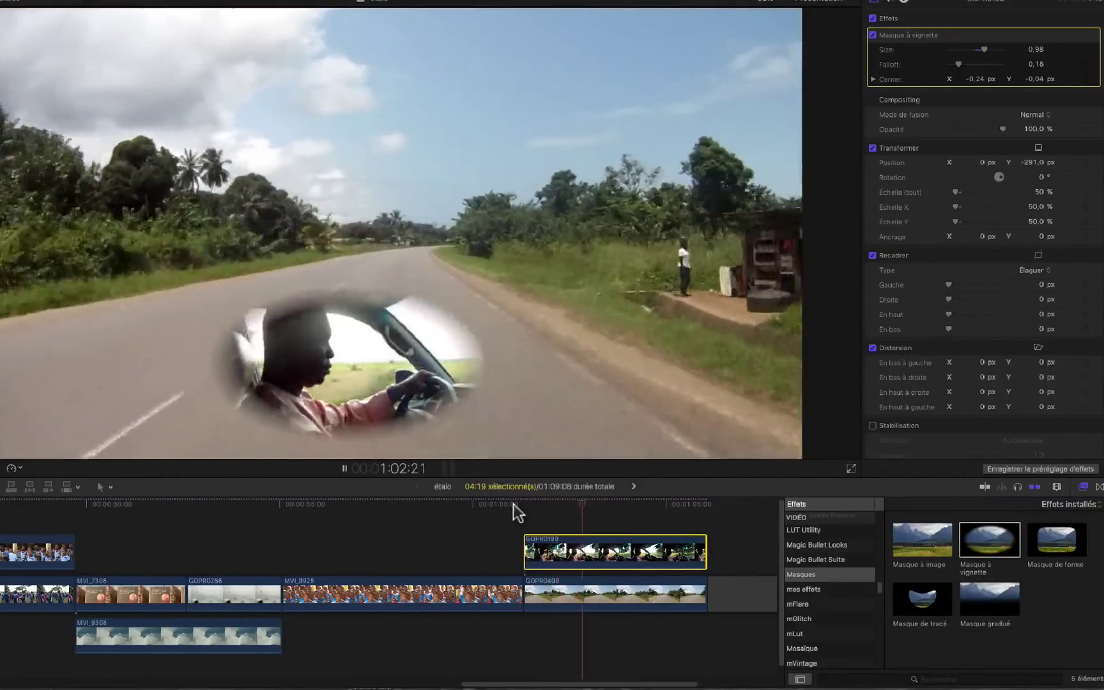
key("space")
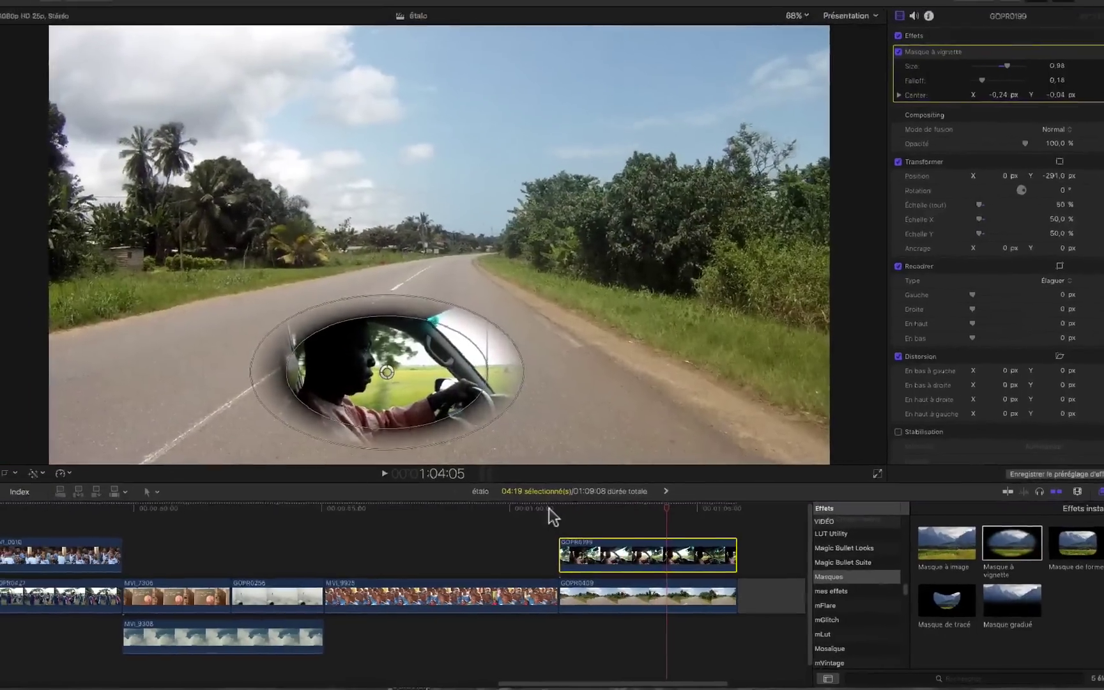
left_click(45, 506)
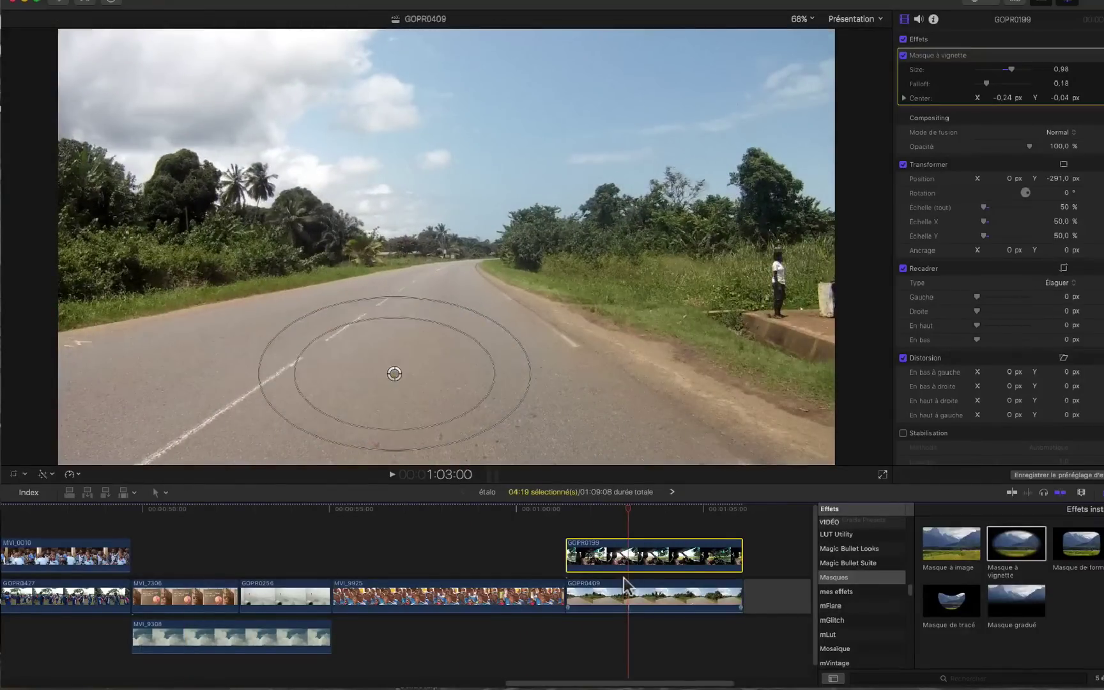
key("space")
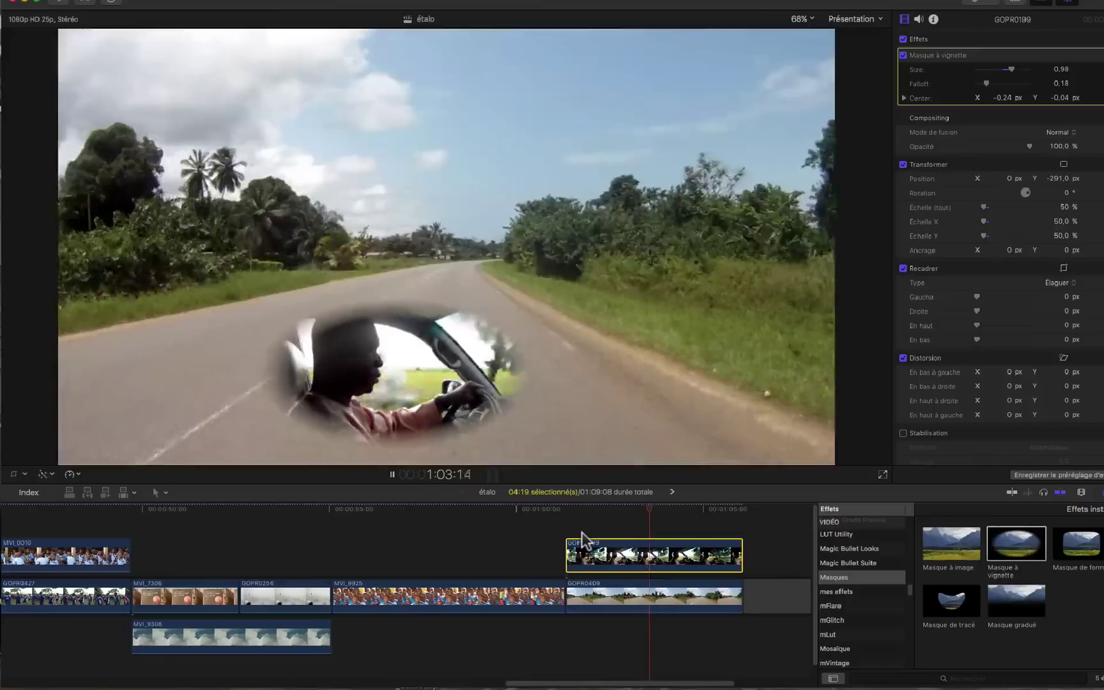
key("space")
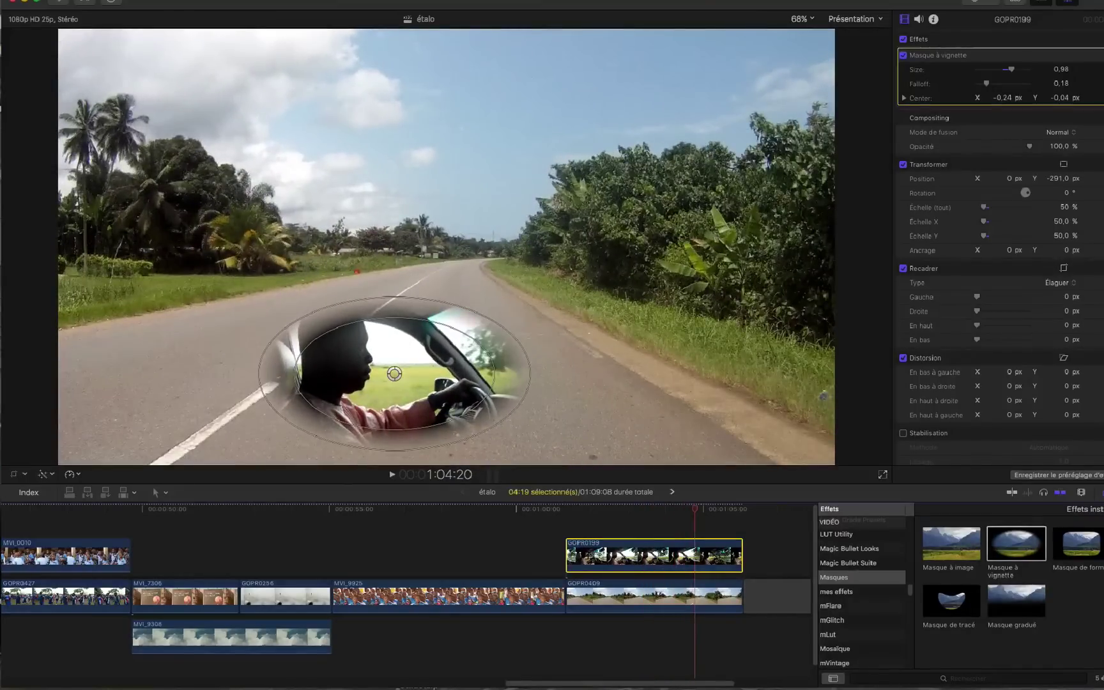